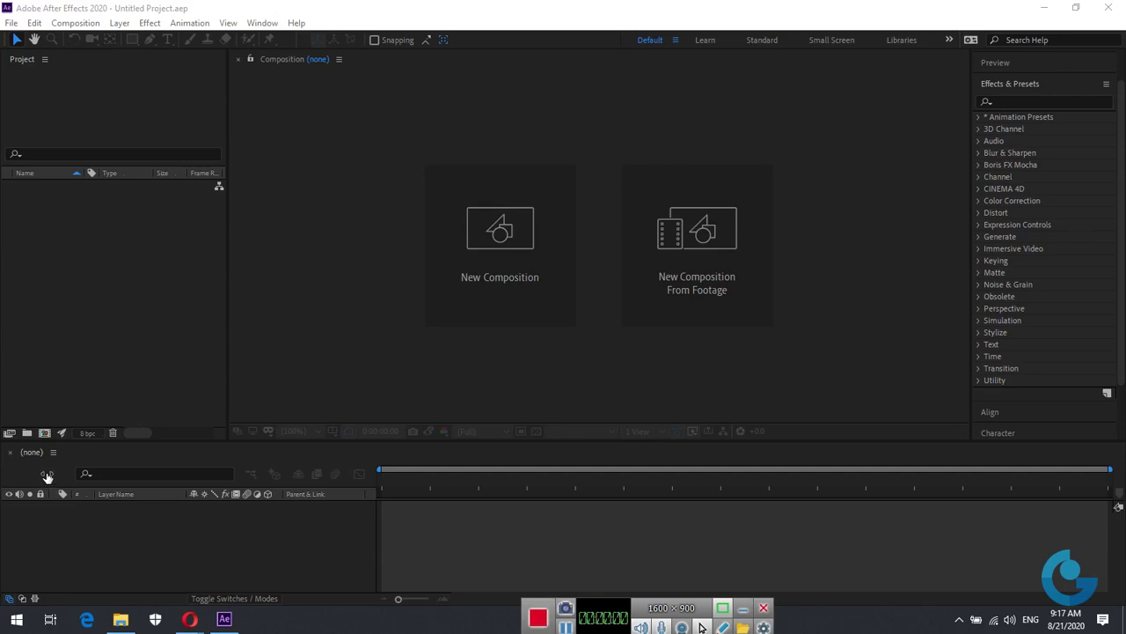
- Create Comp 1 using the HDV/HDTV 720 29.97 preset with a 0;00;05;00 duration
left_click(502, 227)
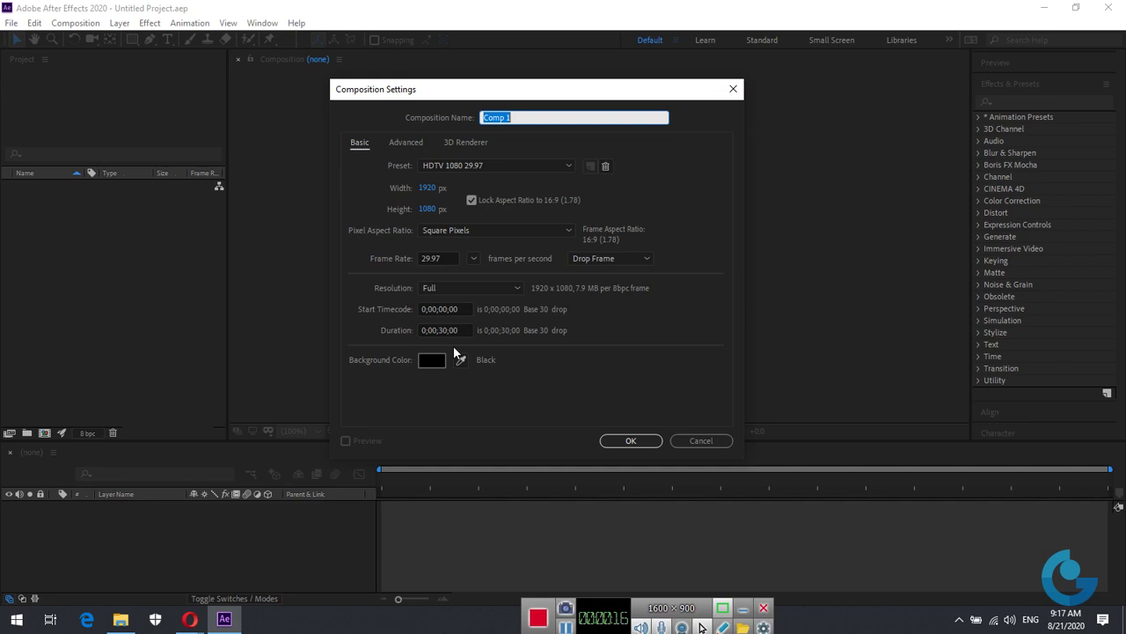
left_click(440, 329)
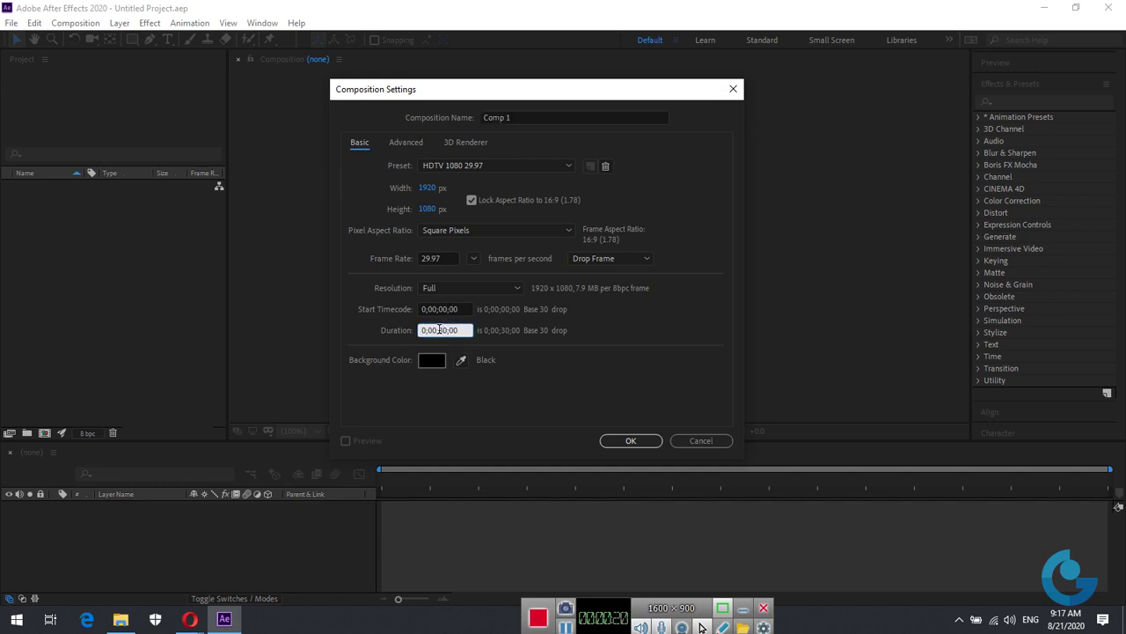
double_click(444, 329)
type("05")
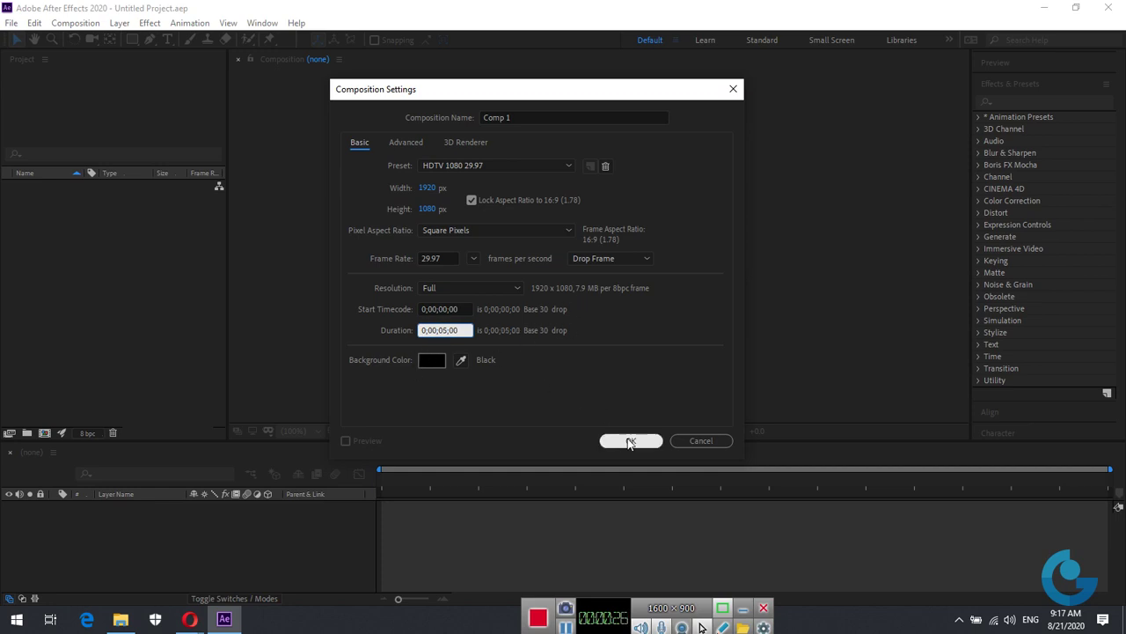
left_click(567, 168)
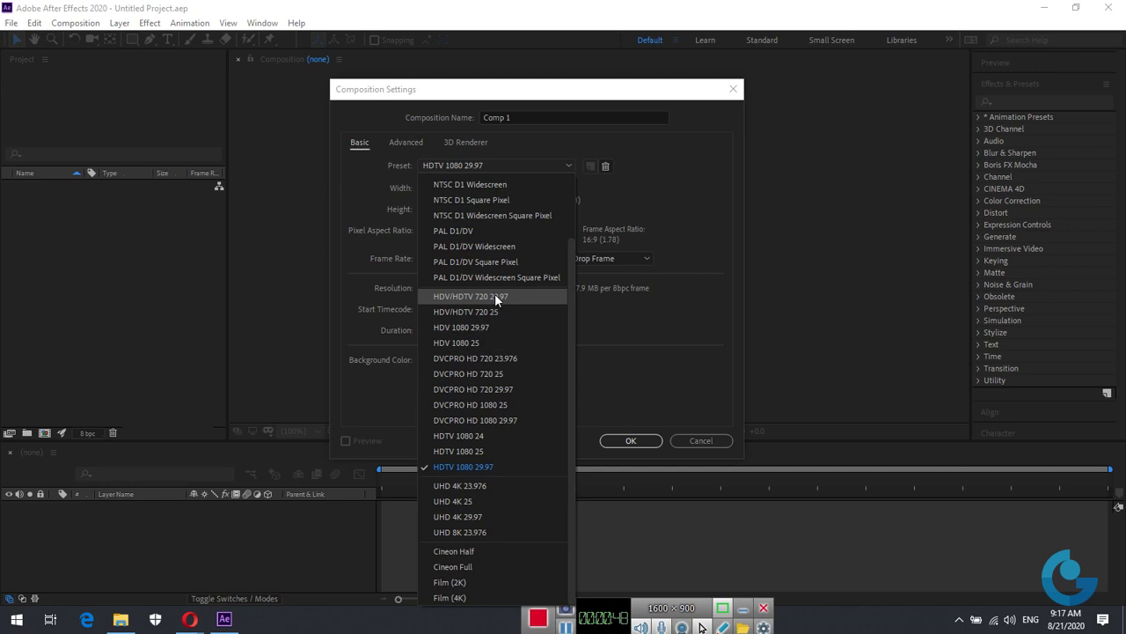
left_click(495, 298)
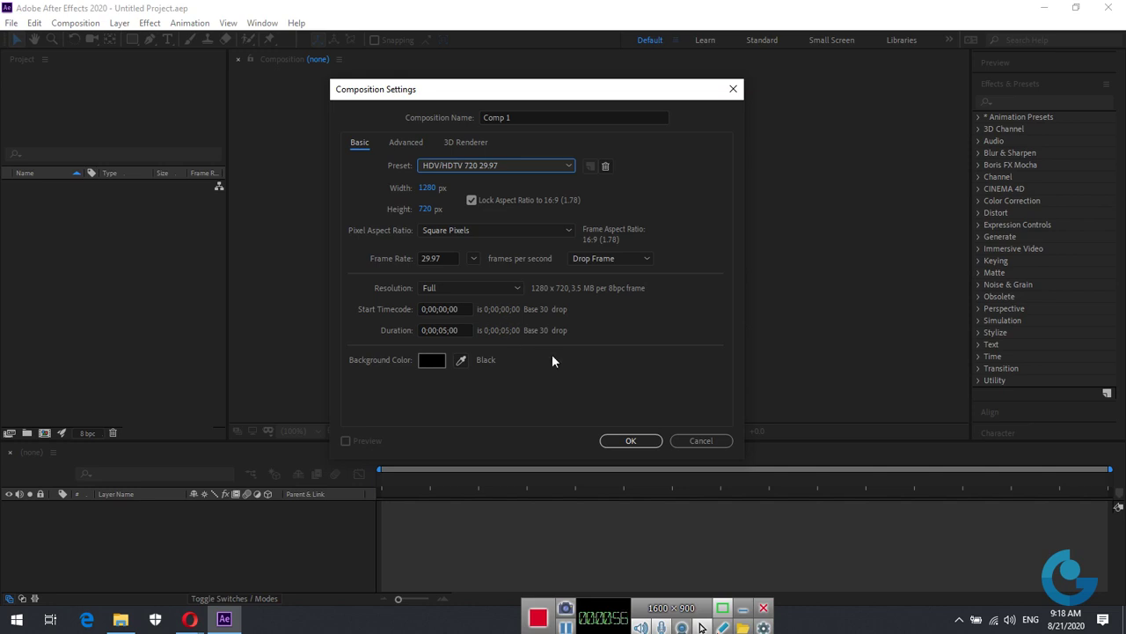
left_click(631, 440)
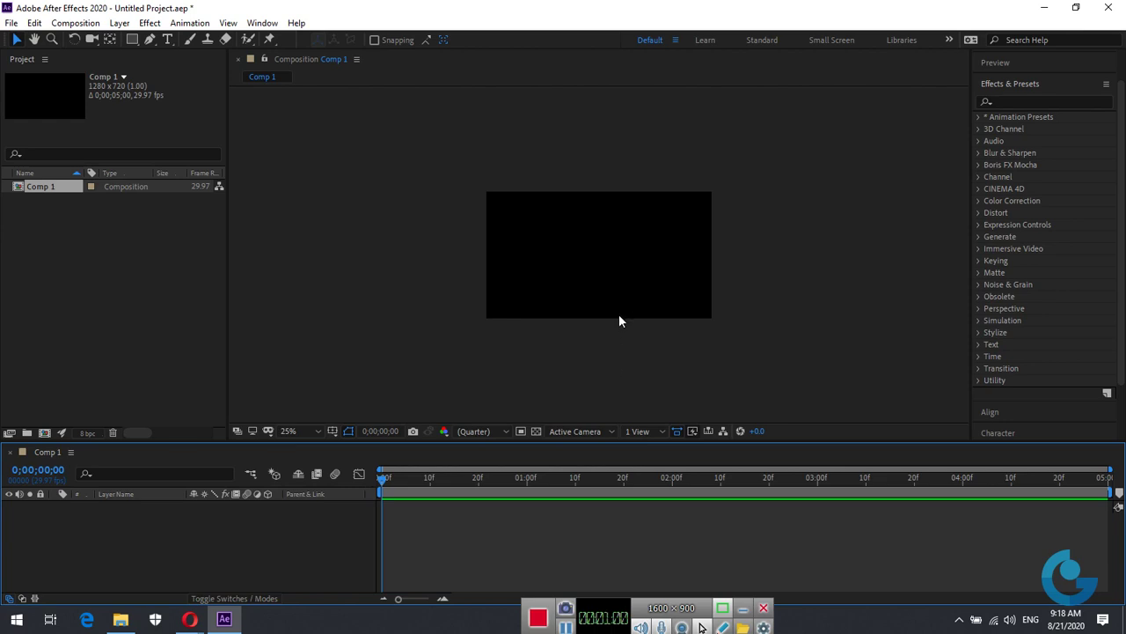
- Import cold_leaves-wide and gsmnp-2013-fringed-phracillia-5 from the images > HoaLa folder
scroll(620, 321, "up", 2)
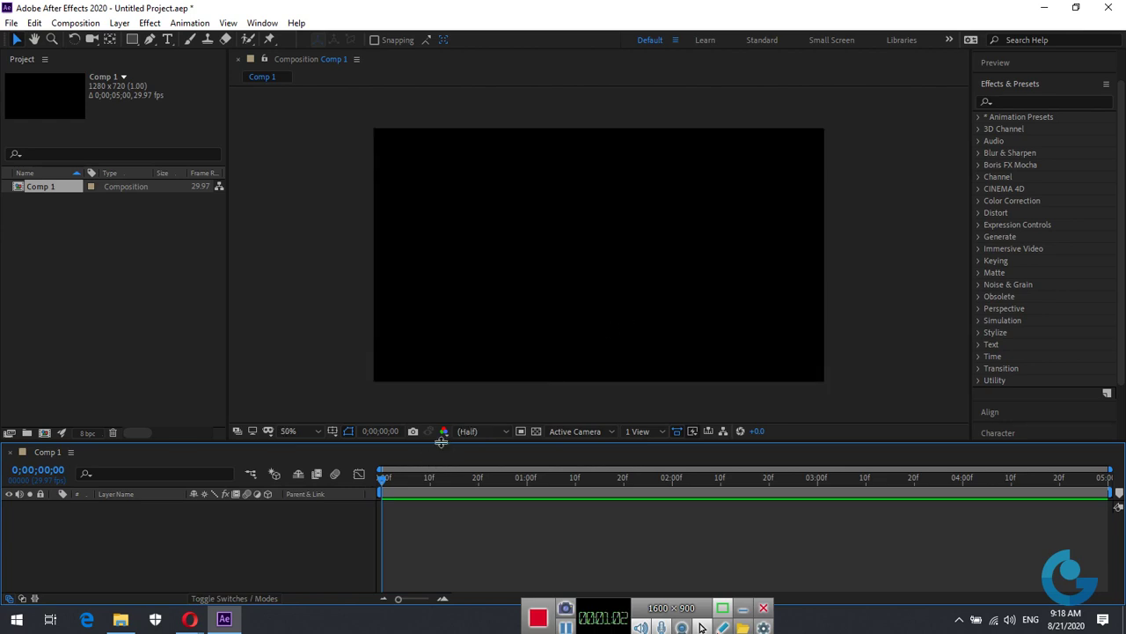
left_click_drag(444, 442, 443, 387)
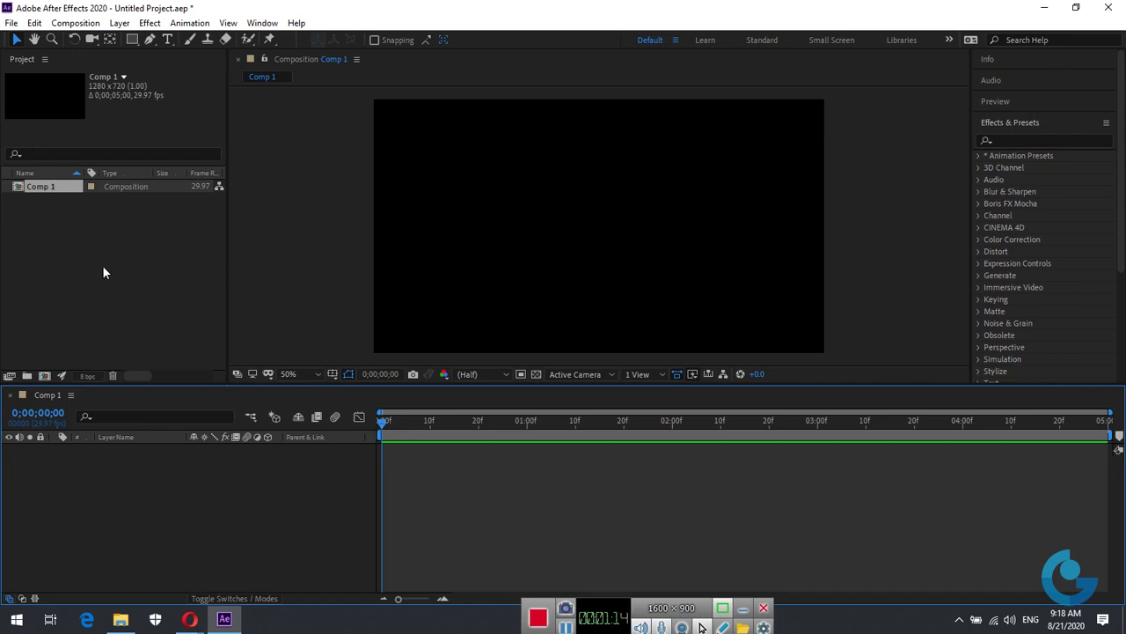
double_click(102, 265)
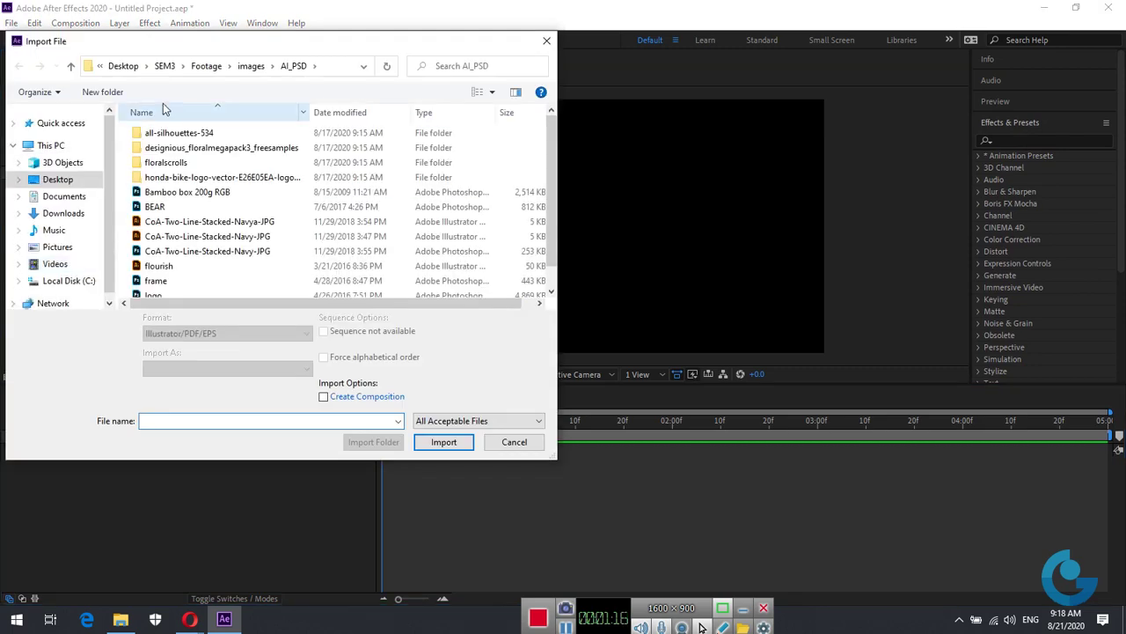
left_click(73, 68)
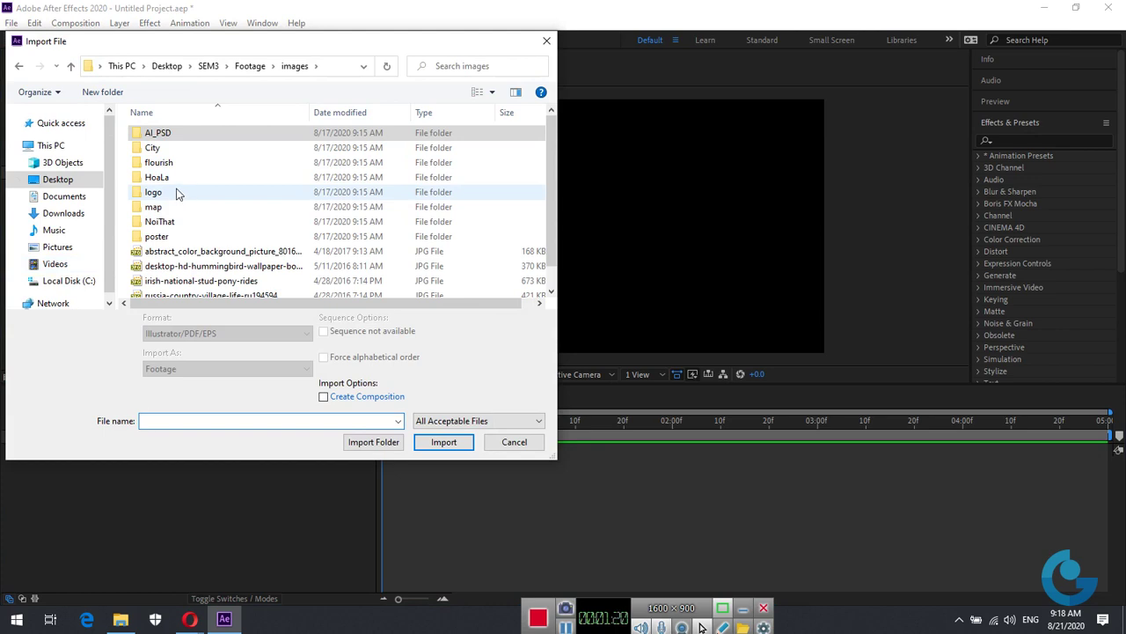
double_click(163, 177)
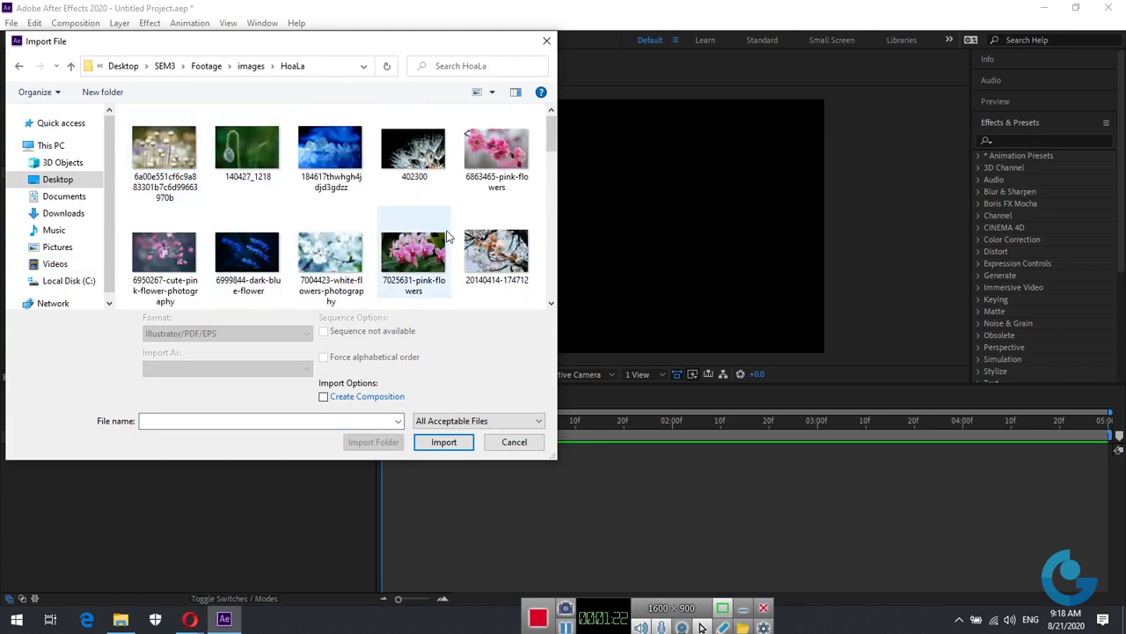
scroll(446, 236, "down", 3)
left_click(330, 253)
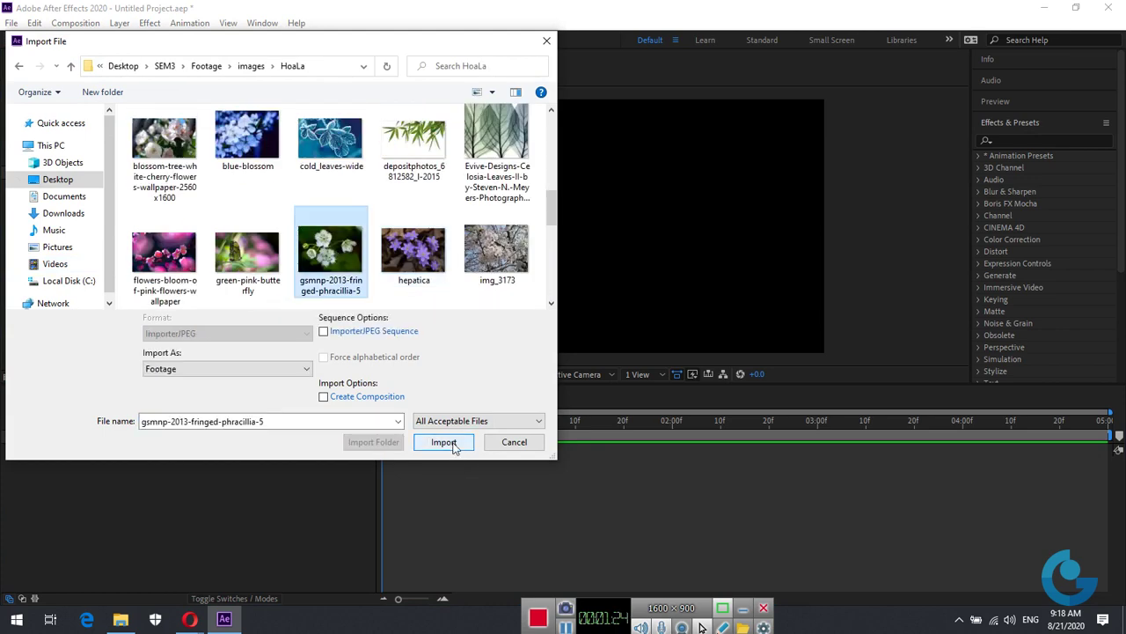
left_click(330, 141, "ctrl")
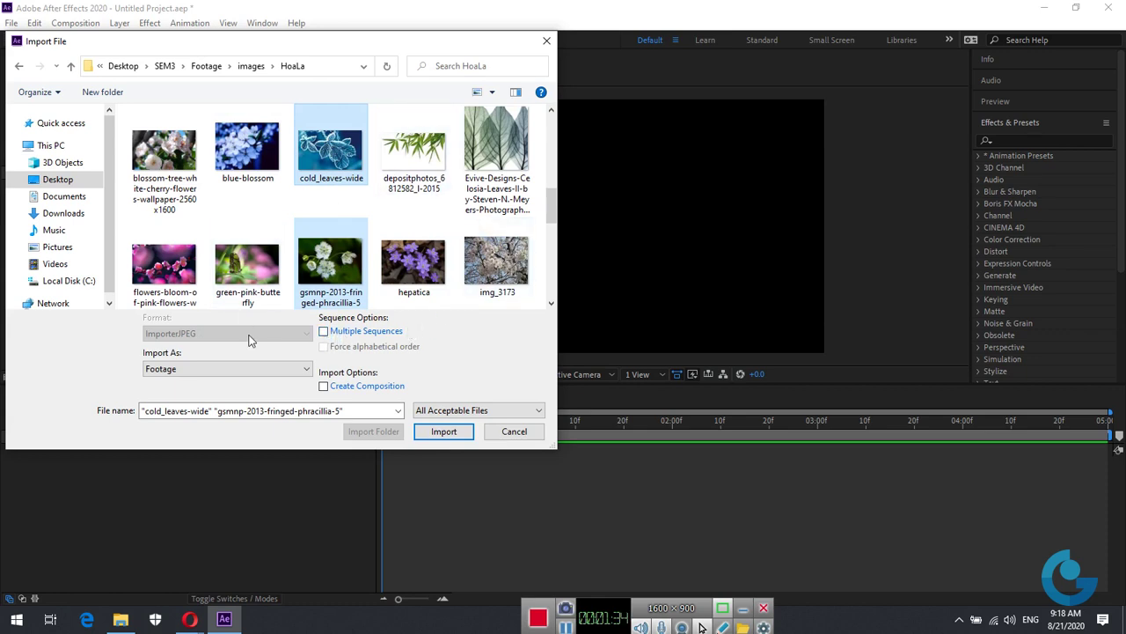
left_click(447, 433)
- Create a new project folder named HinhAnh
left_click(88, 254)
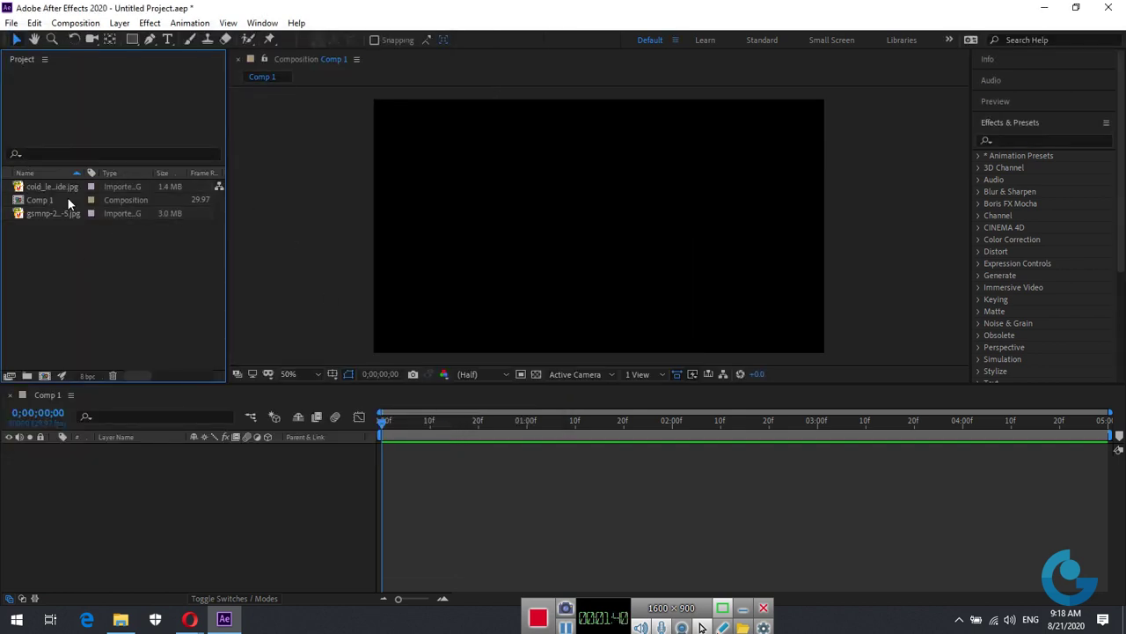
left_click(70, 187)
left_click(61, 235)
left_click(26, 376)
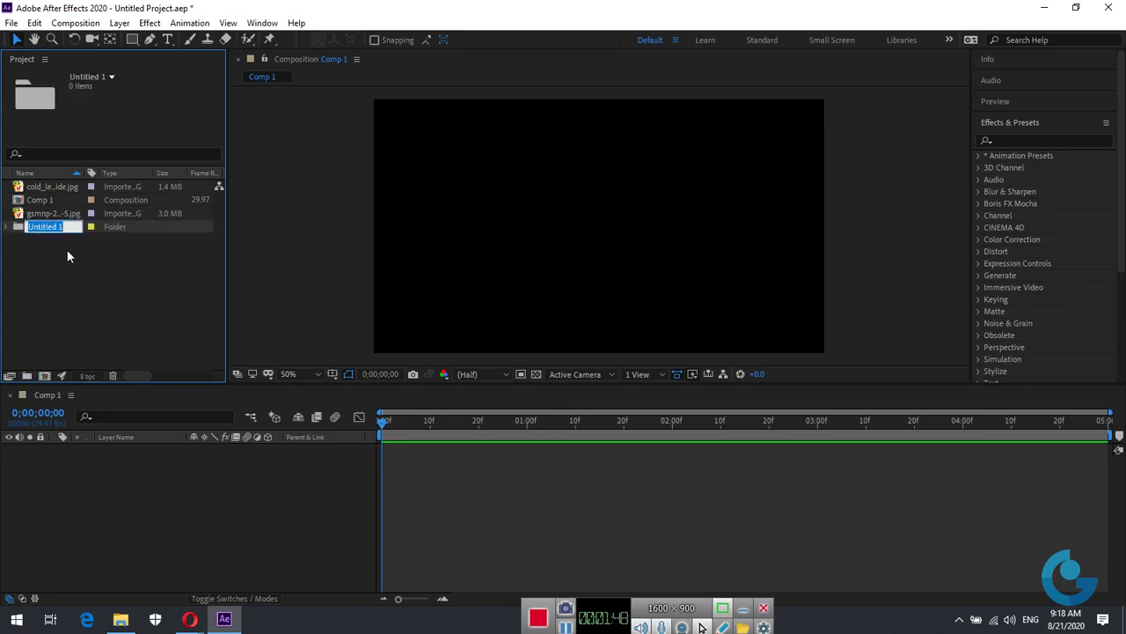
type("Hinh")
type("Anh")
key("Return")
- Move cold_leaves-wide.jpg and the gsmnp image into the HinhAnh folder and expand it
left_click(57, 188)
left_click(55, 212, "ctrl")
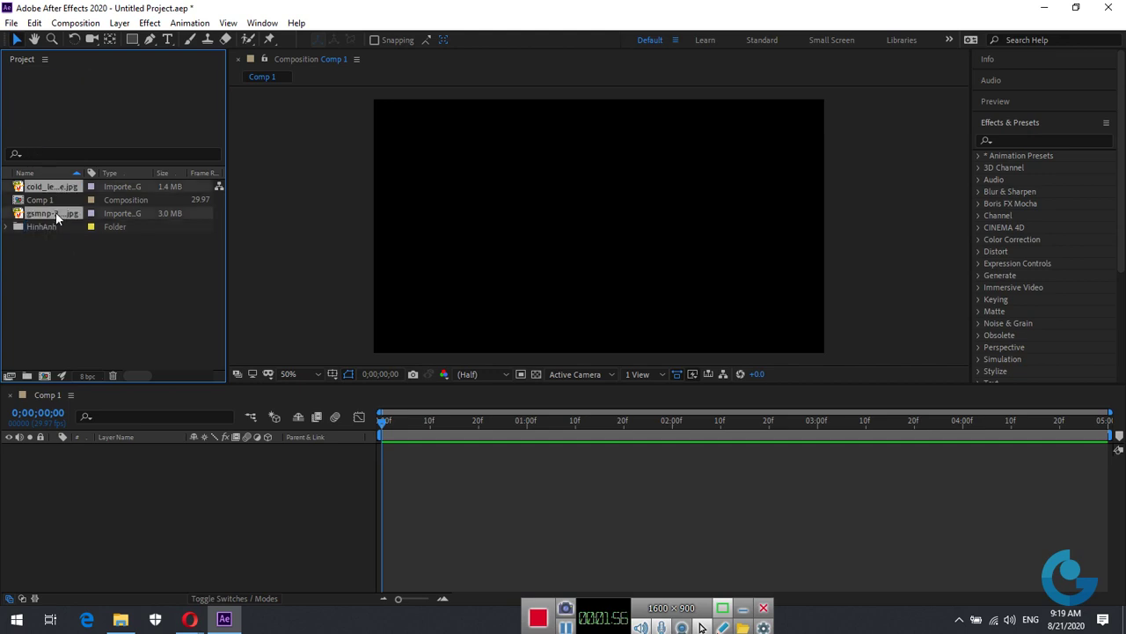
left_click_drag(55, 212, 49, 226)
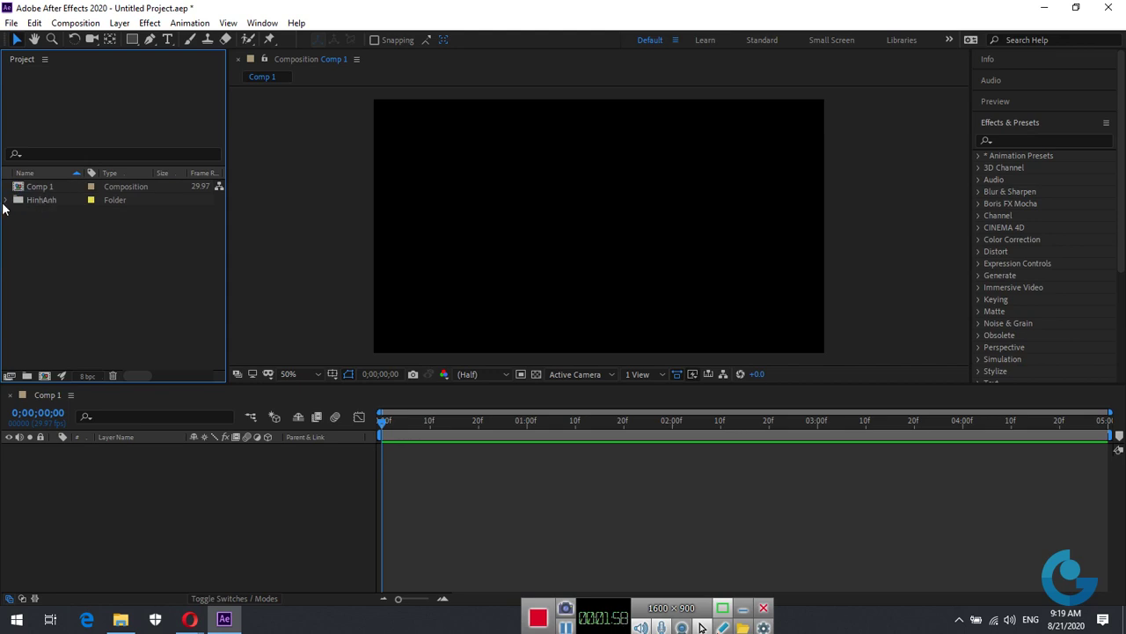
left_click(7, 200)
left_click(62, 214)
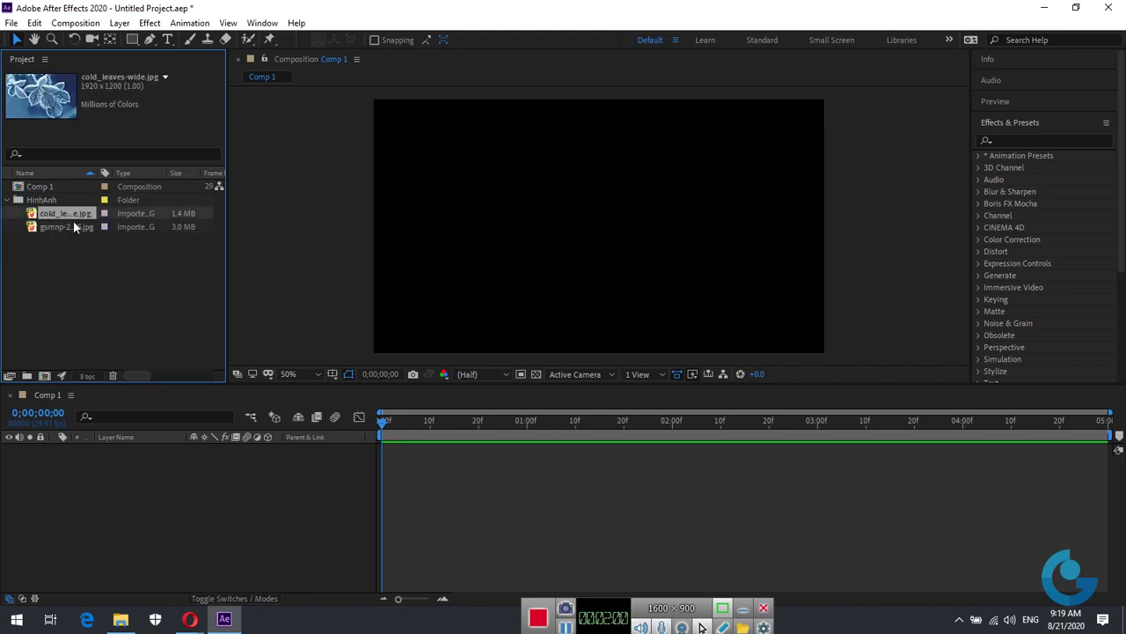
- Add cold_leaves-wide.jpg to Comp 1, zoom the viewer out, and show its Transform properties
left_click_drag(74, 212, 86, 501)
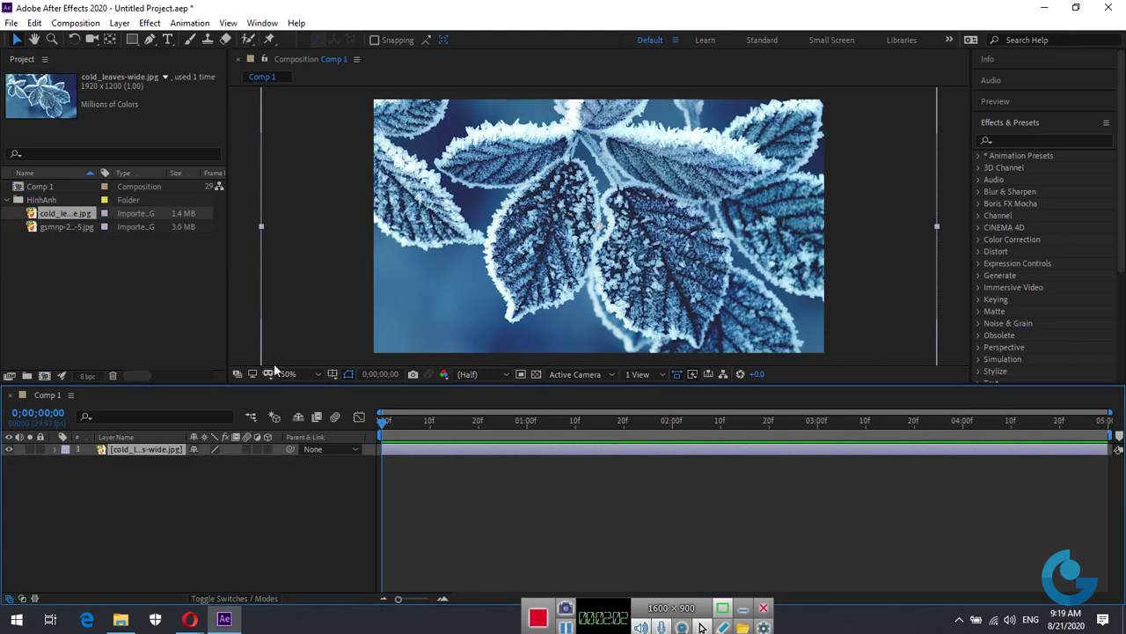
key("comma")
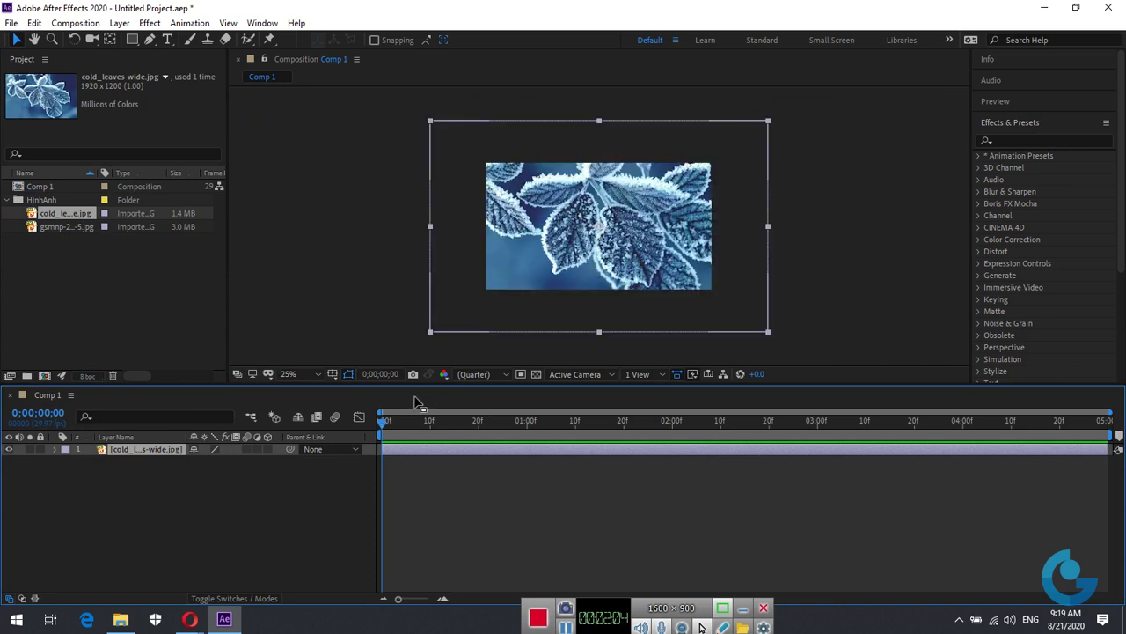
left_click(53, 450)
left_click(67, 462)
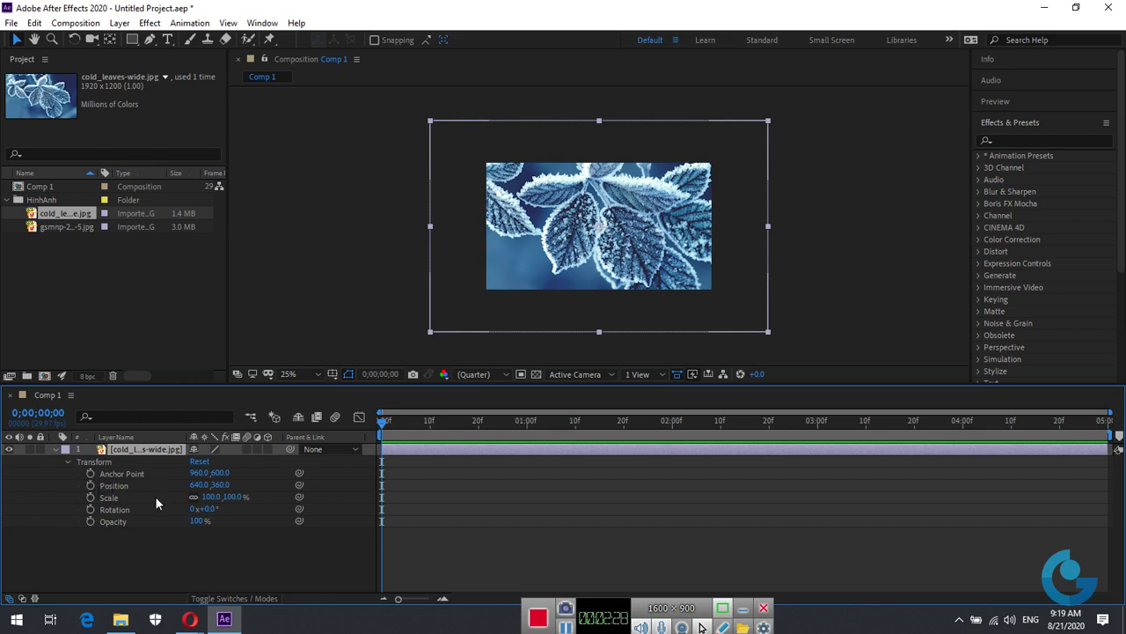
key("p")
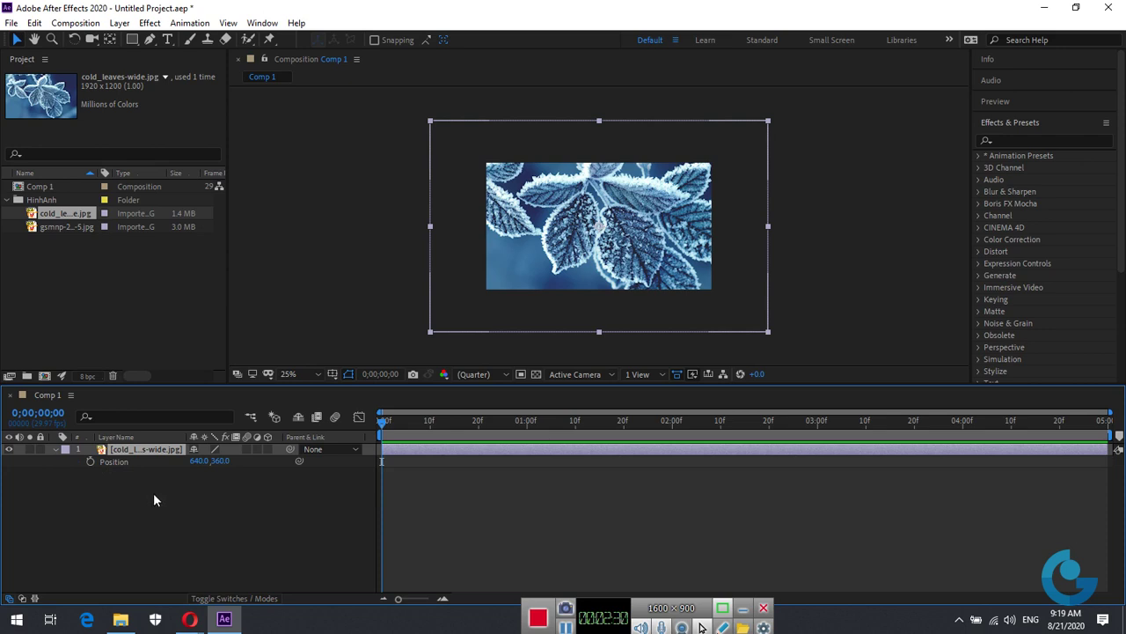
mouse_move(198, 460)
left_mouse_down()
mouse_move(167, 484)
mouse_move(180, 490)
left_mouse_up()
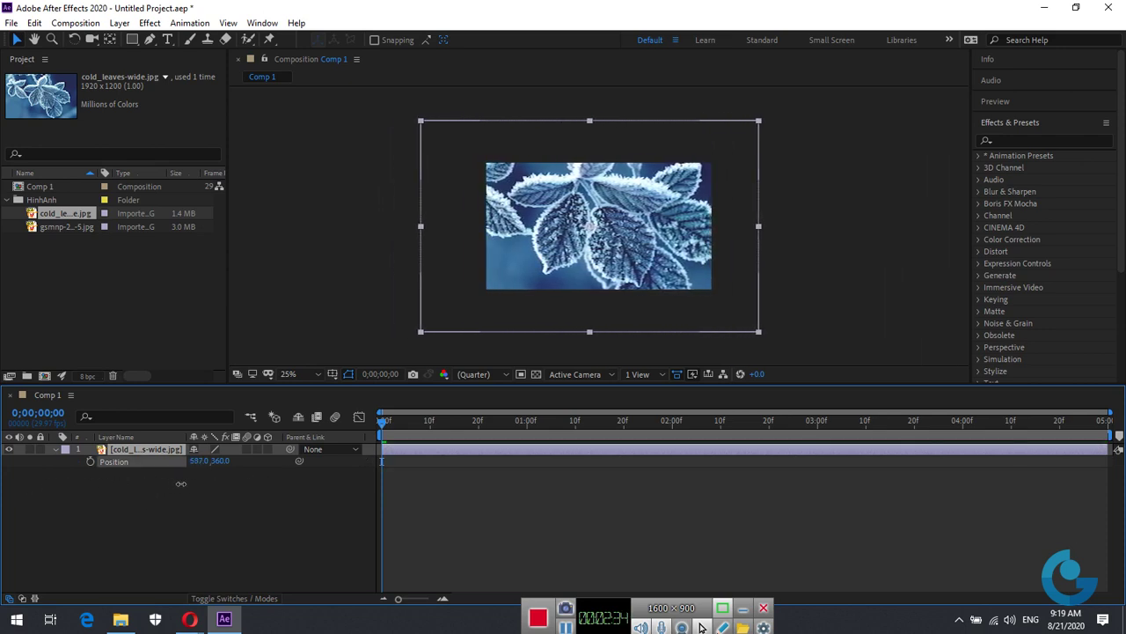
left_click(55, 449)
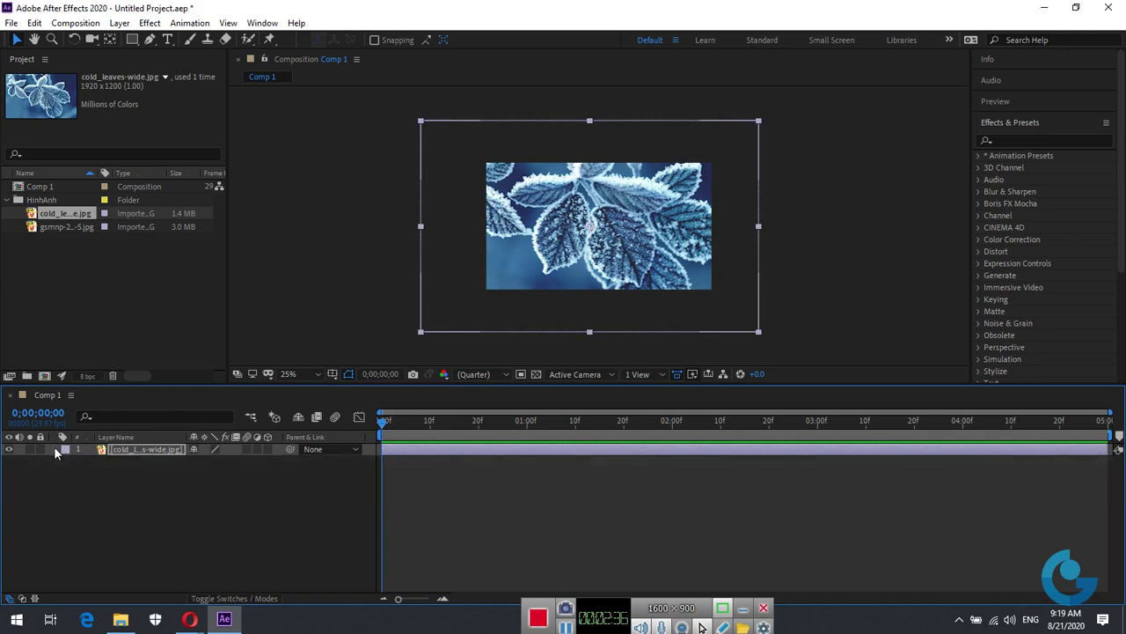
left_click(55, 449)
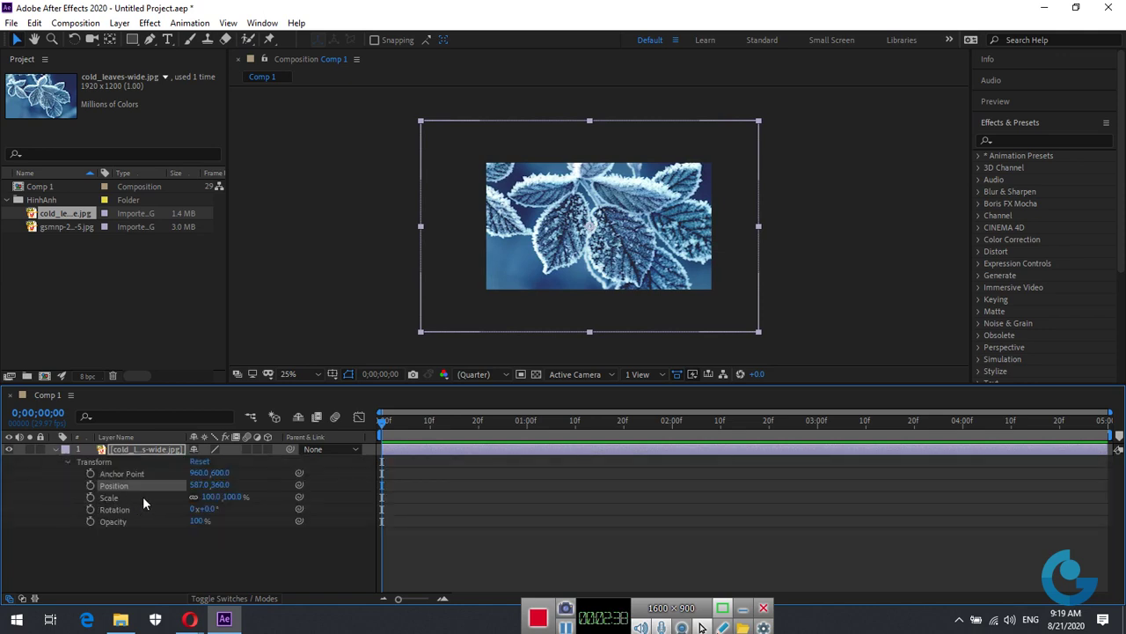
key("s")
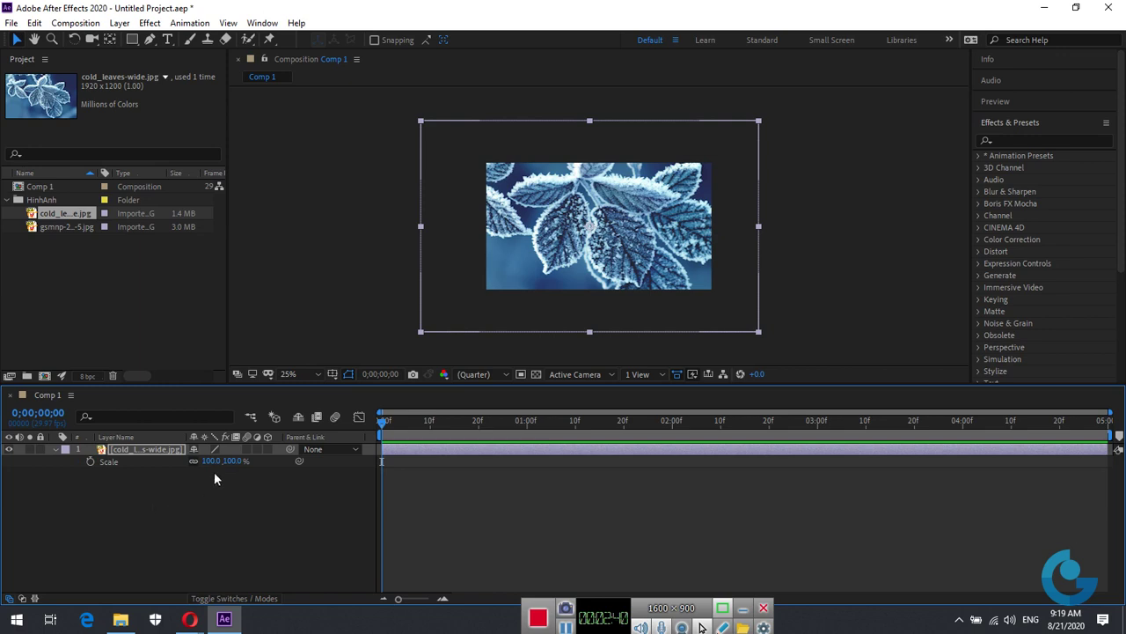
left_click_drag(220, 461, 190, 471)
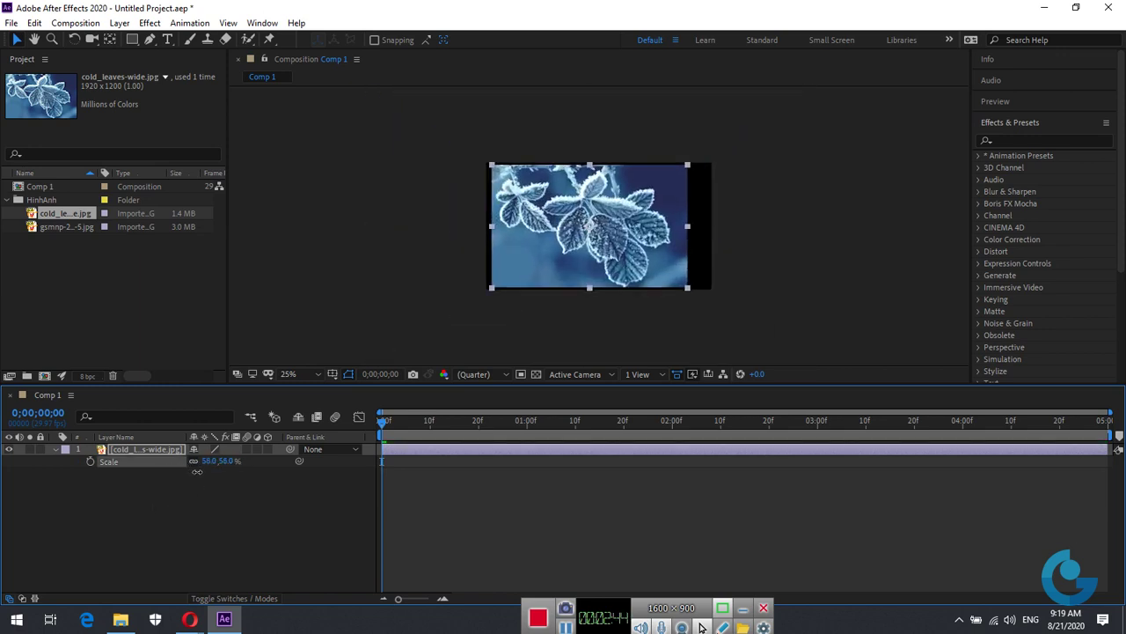
left_click(55, 447)
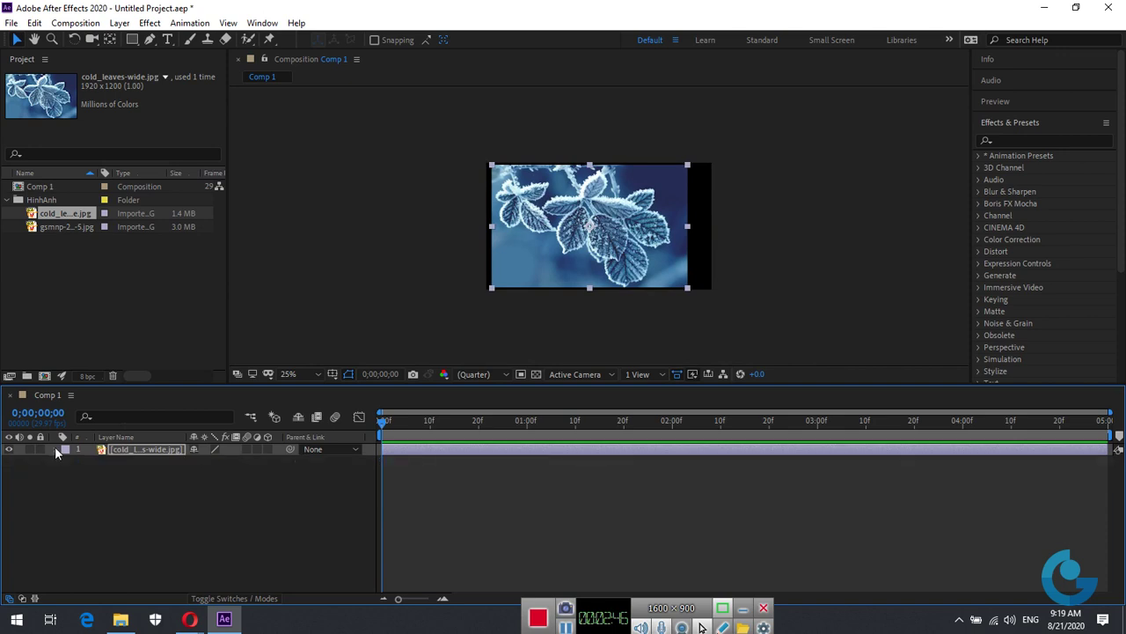
left_click(55, 447)
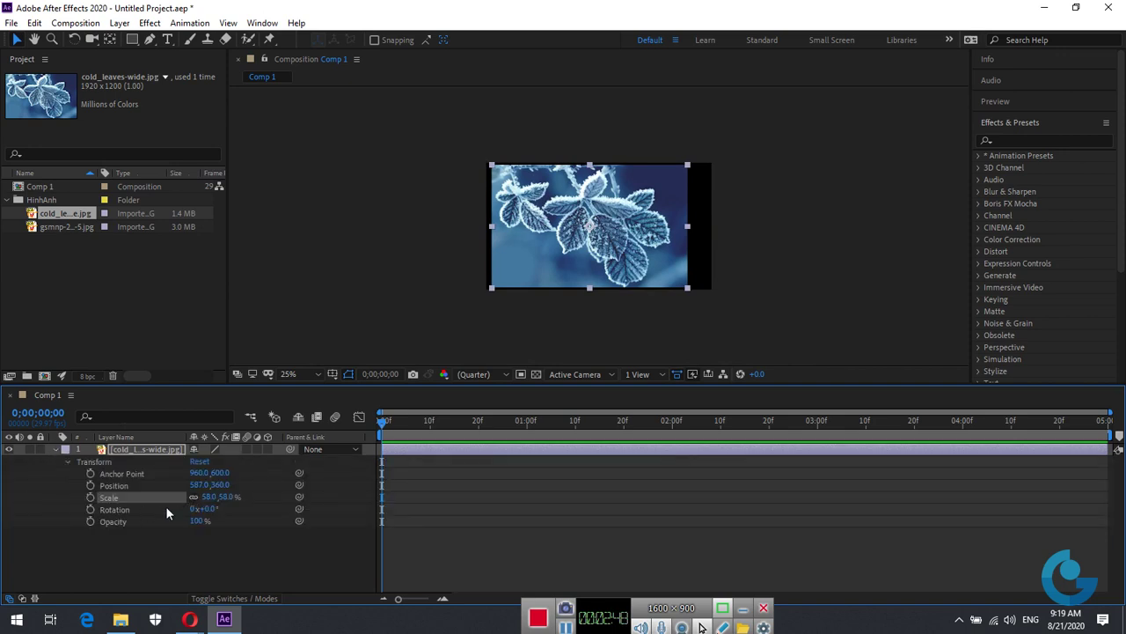
key("r")
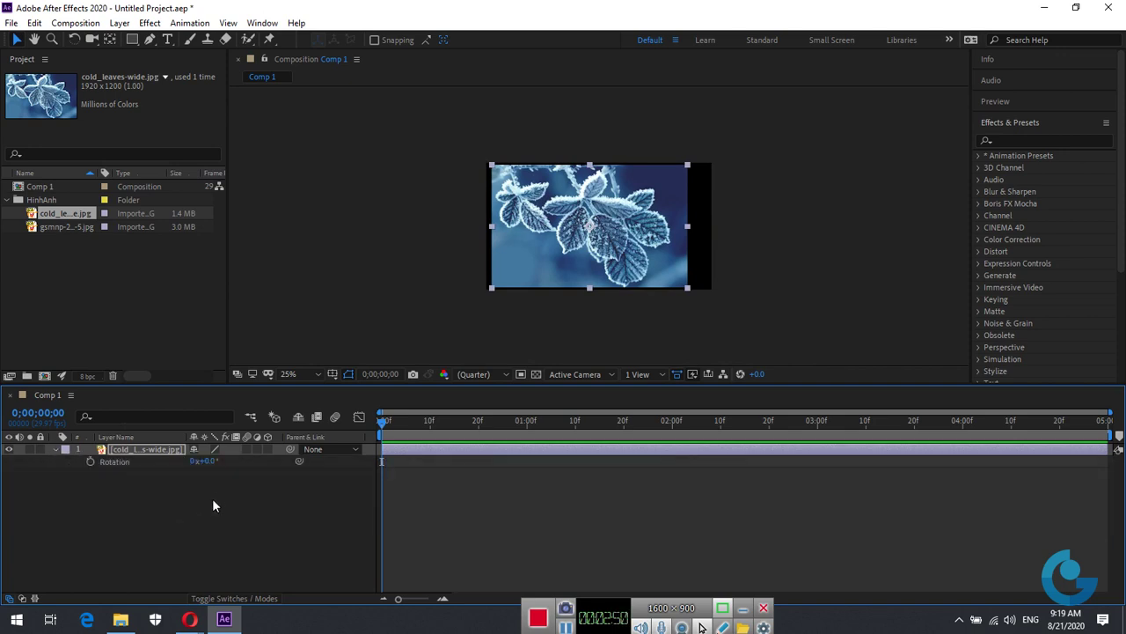
left_click_drag(208, 464, 211, 473)
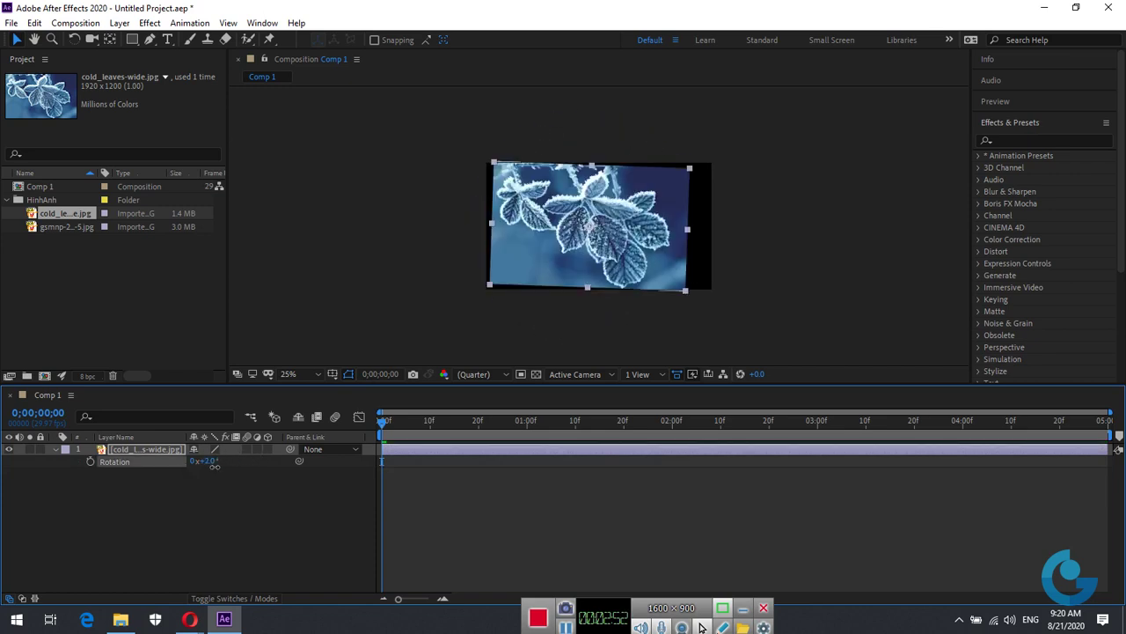
key("ctrl+z")
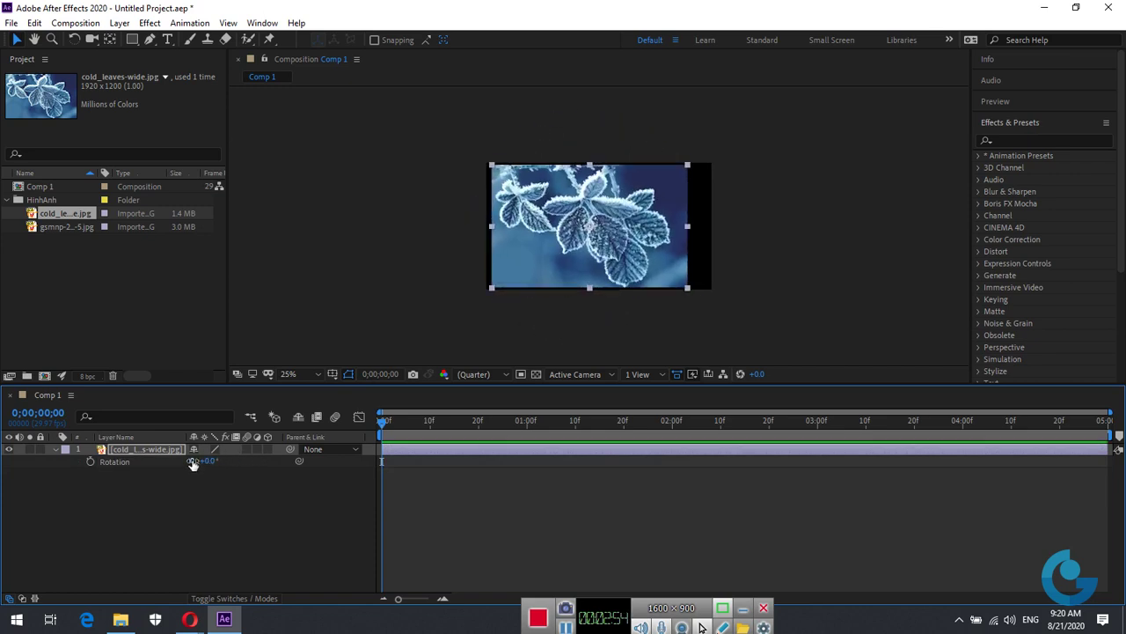
left_click(194, 461)
type("1")
key("Return")
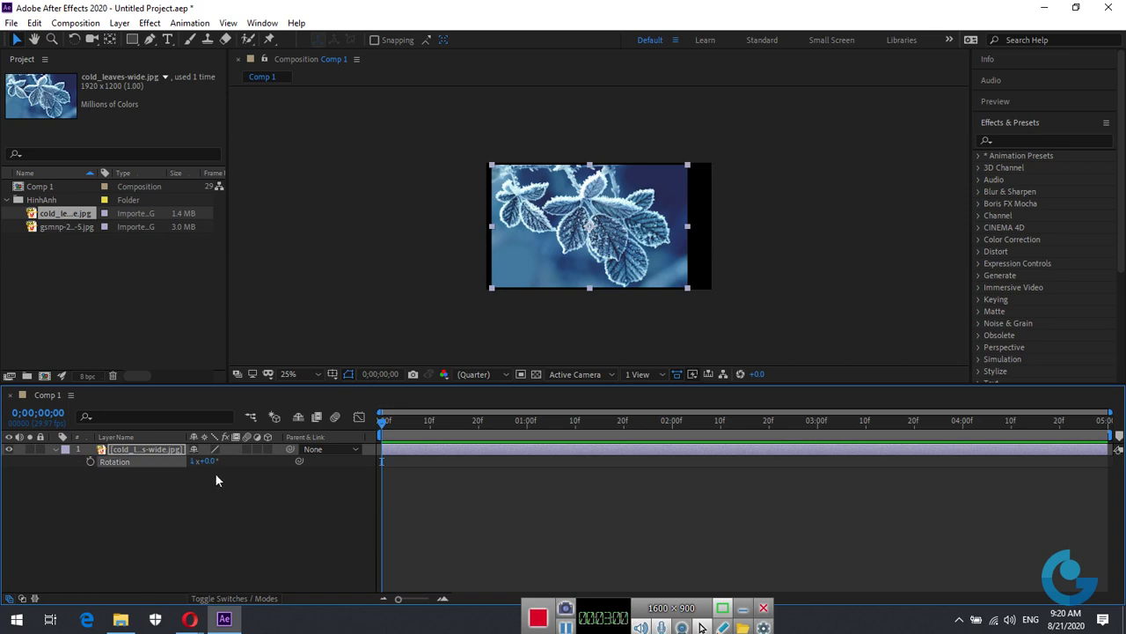
key("ctrl+z")
left_click(55, 448)
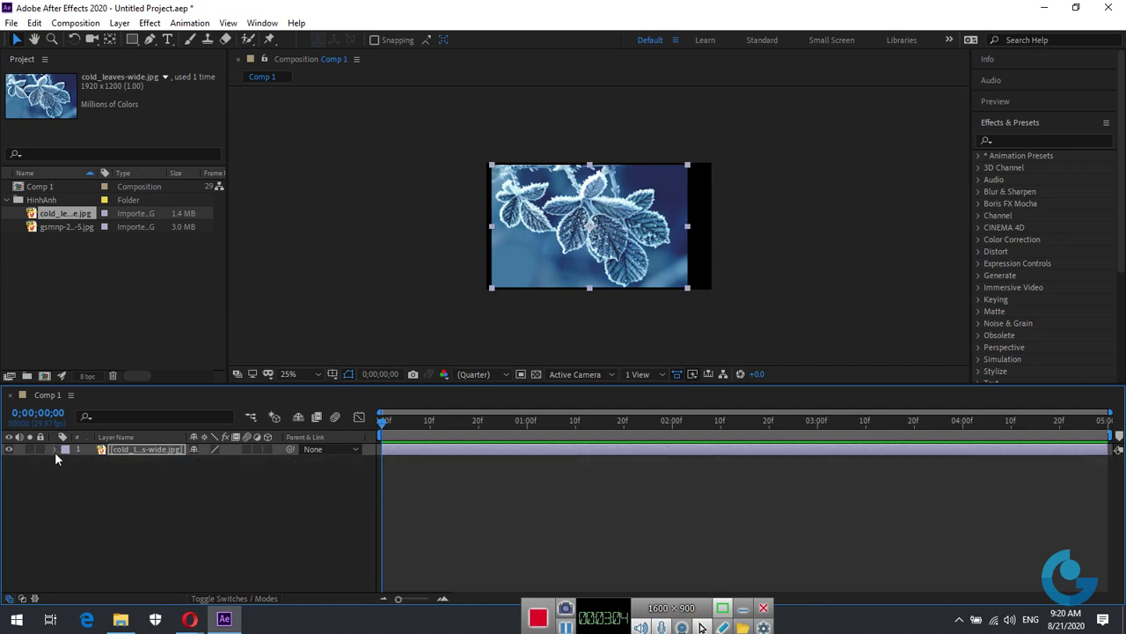
left_click(54, 450)
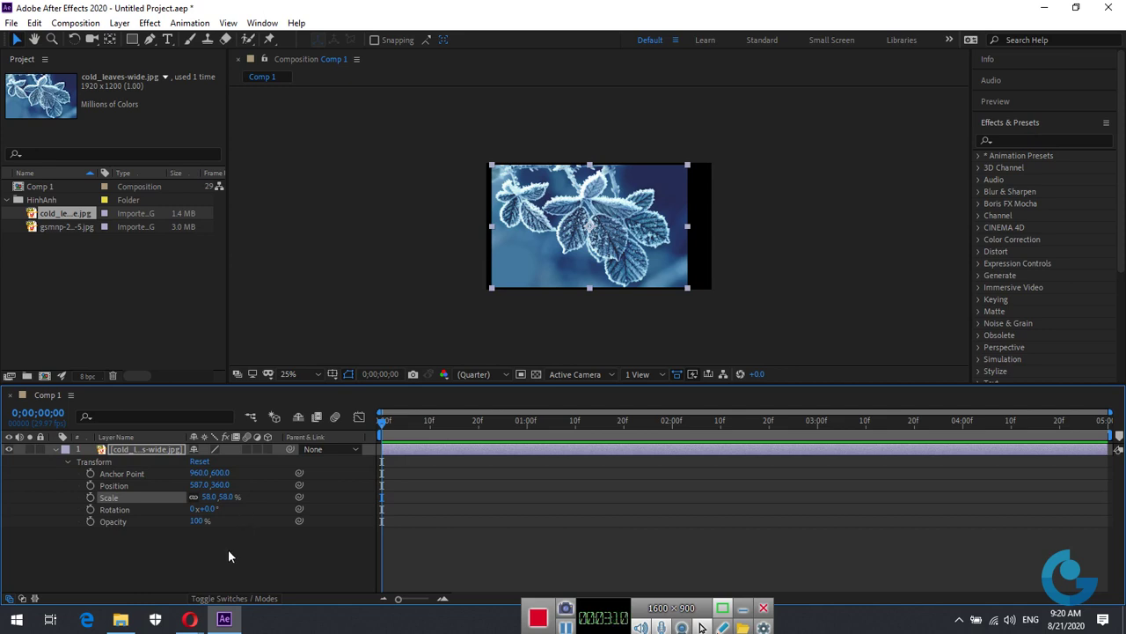
key("t")
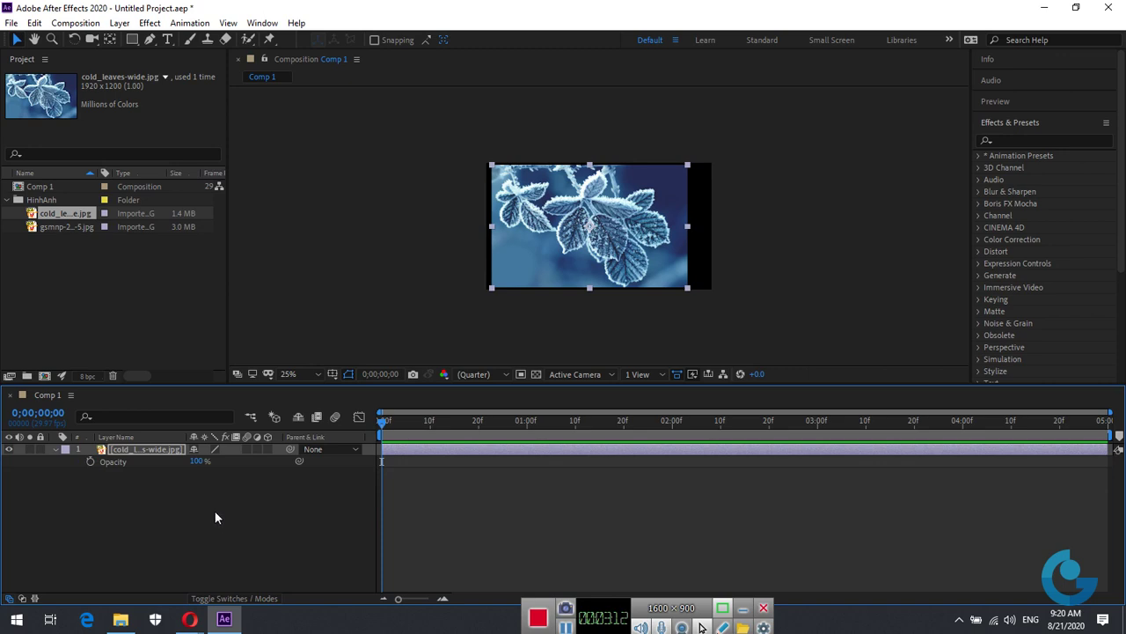
mouse_move(195, 462)
left_mouse_down()
mouse_move(145, 464)
mouse_move(220, 461)
left_mouse_up()
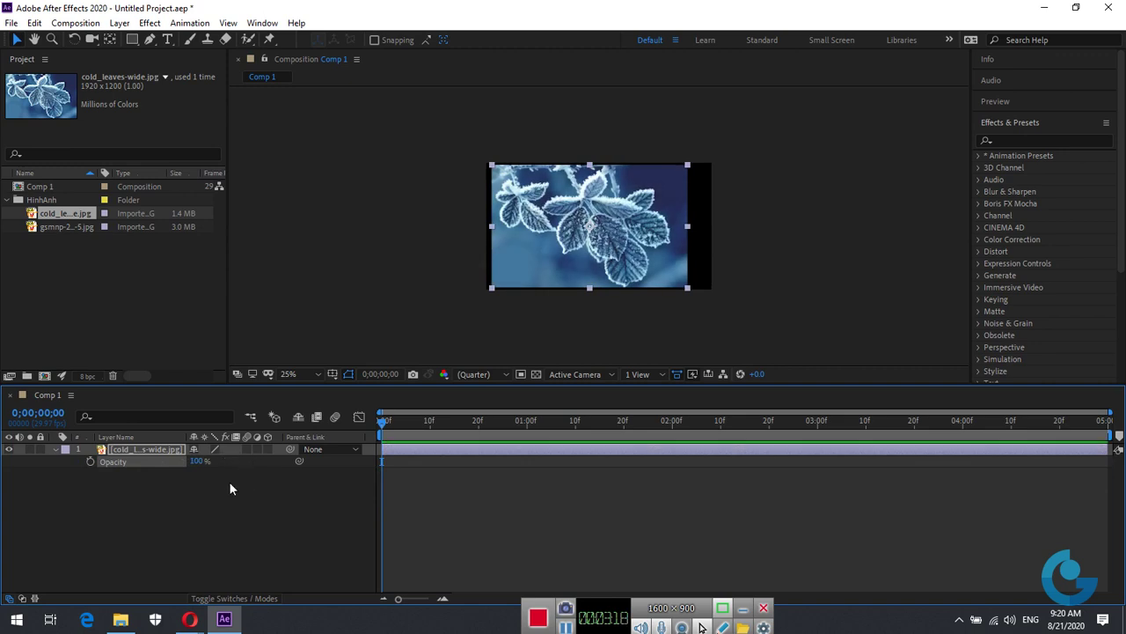
left_click(53, 450)
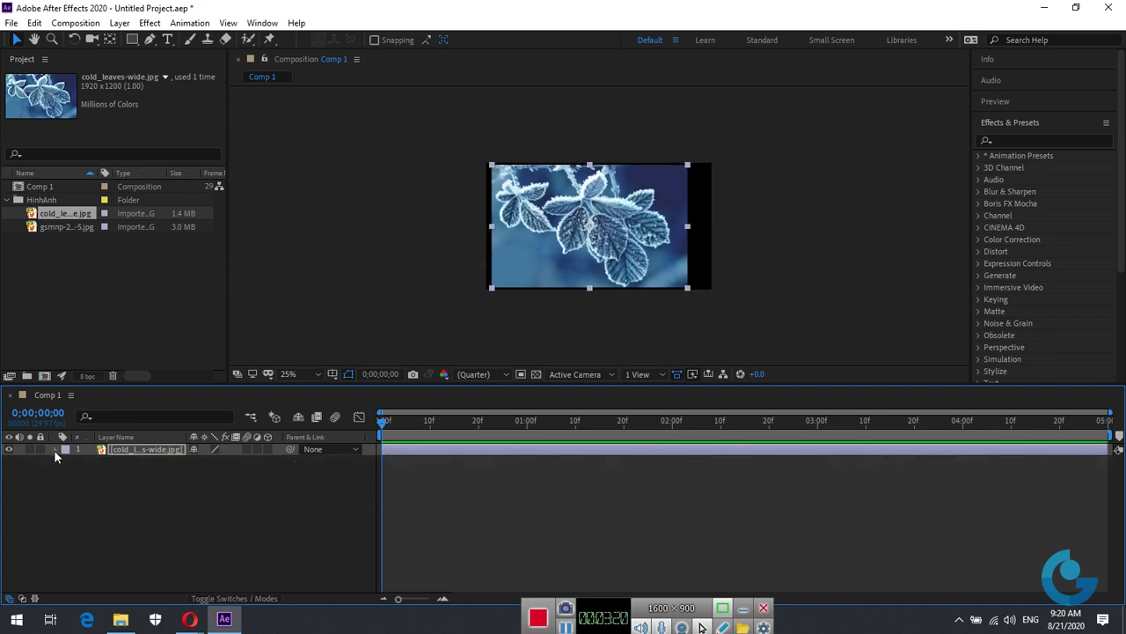
left_click(54, 449)
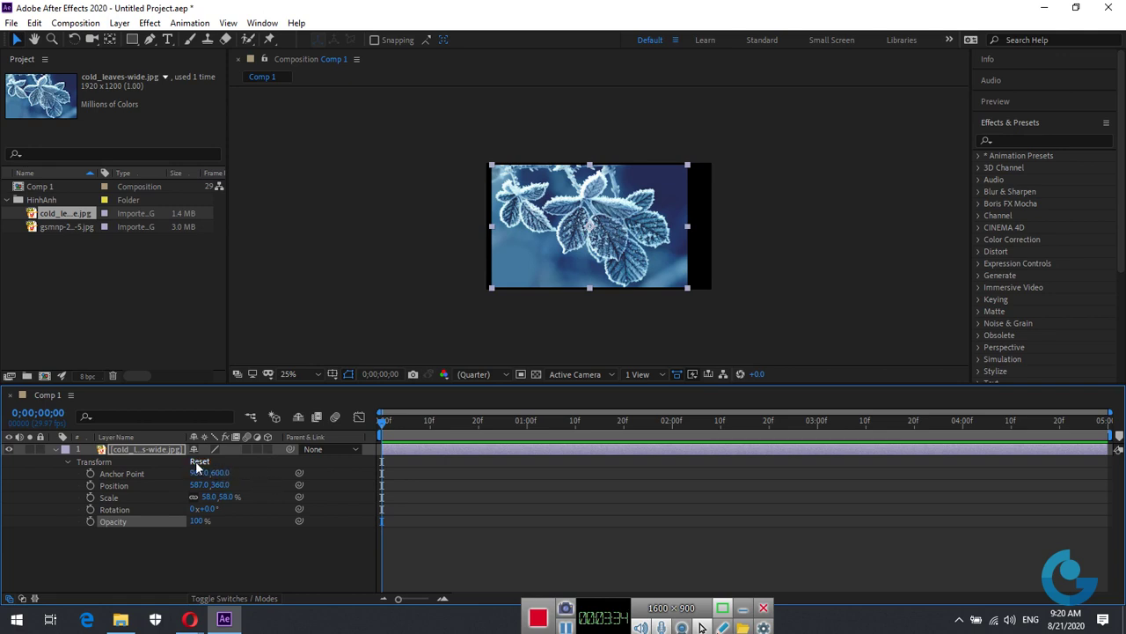
- Reset the leaf layer's Transform to defaults and zoom the timeline in to individual frames
left_click(199, 464)
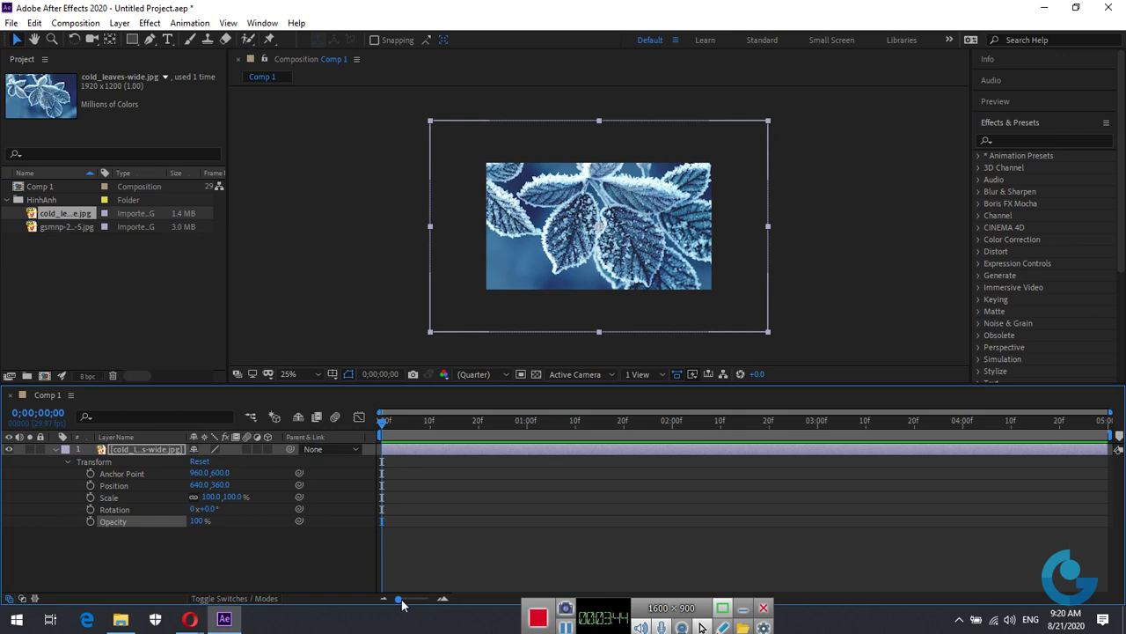
left_click_drag(402, 600, 415, 602)
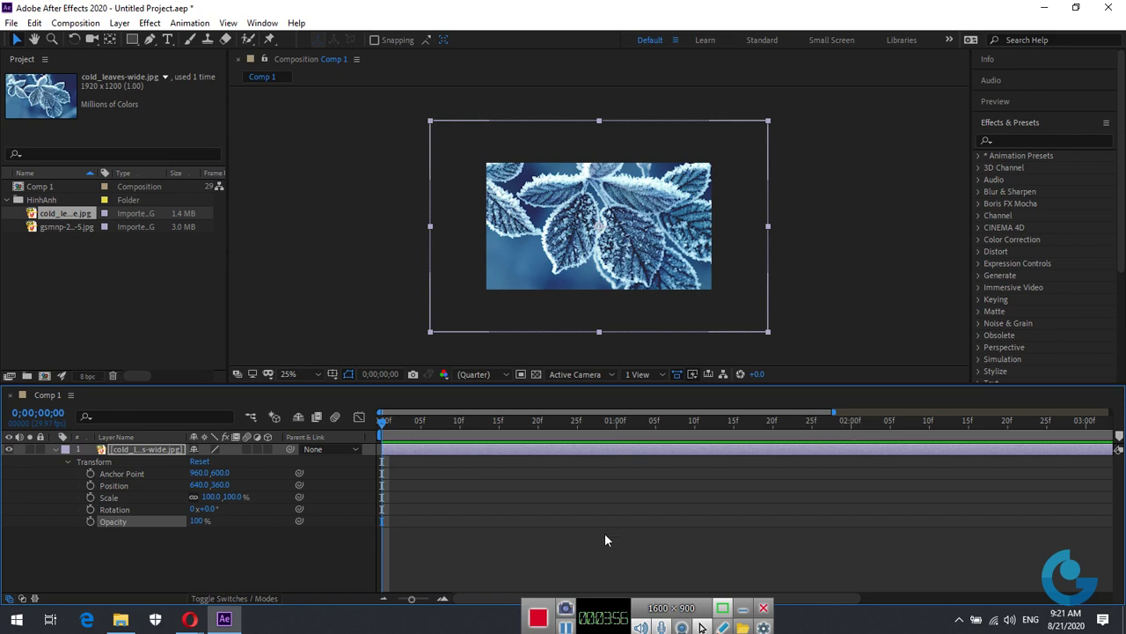
left_click(442, 598)
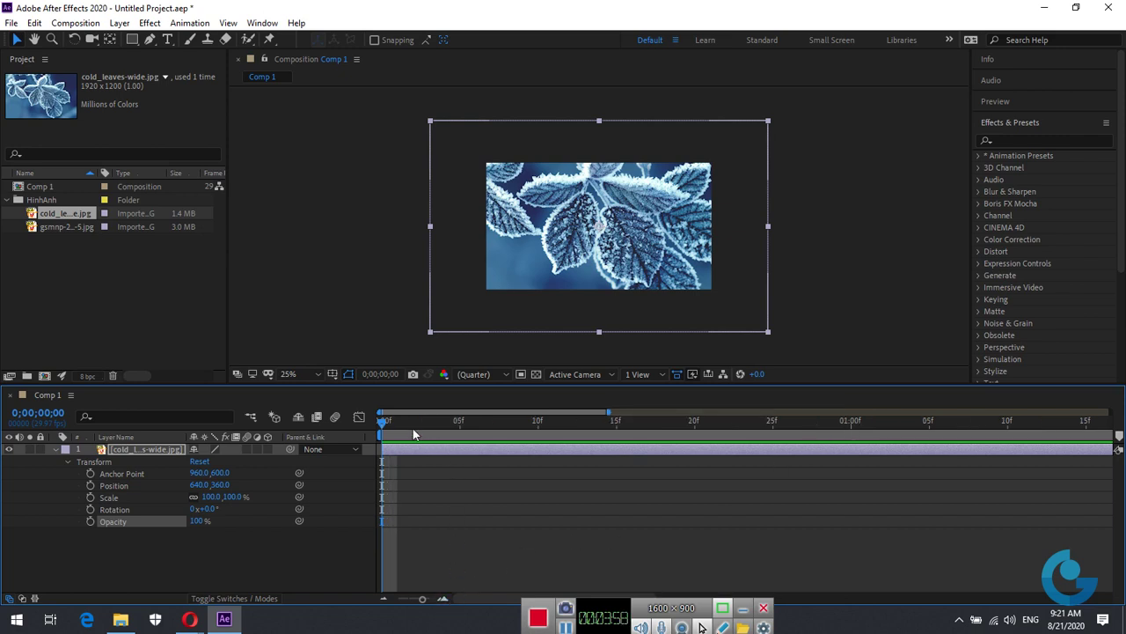
left_click_drag(382, 427, 467, 433)
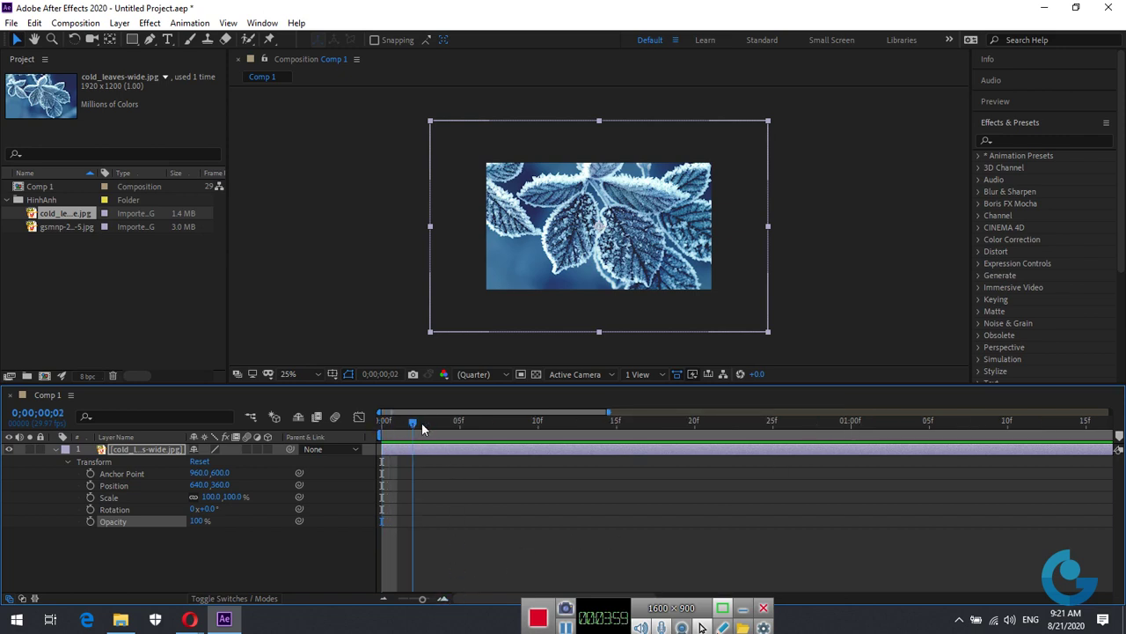
left_click(443, 598)
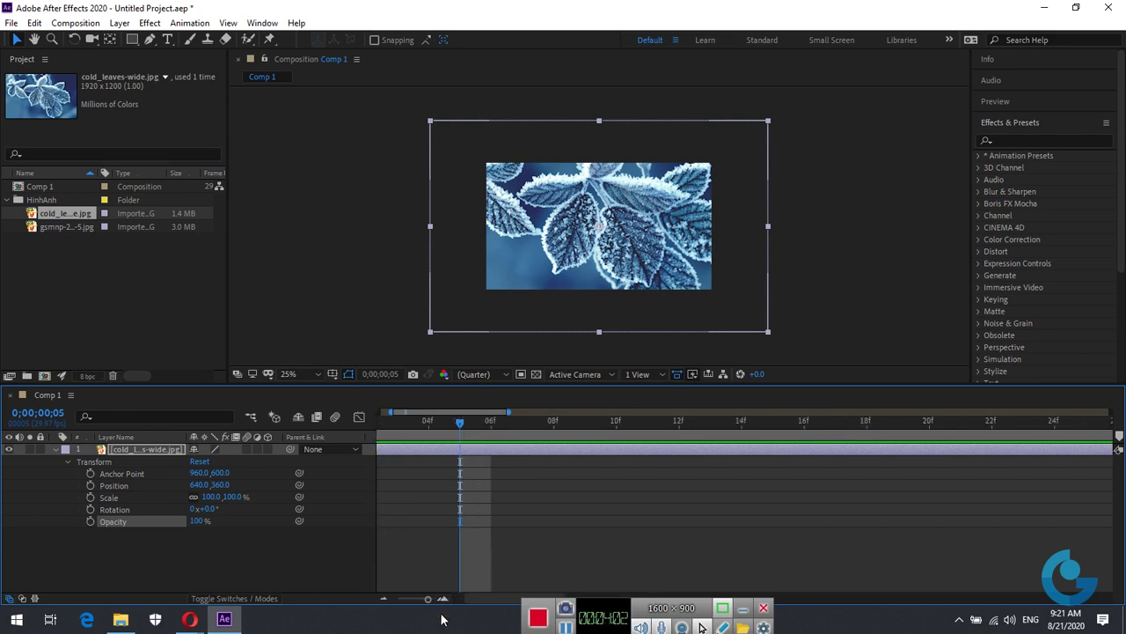
scroll(488, 604, "left", 2)
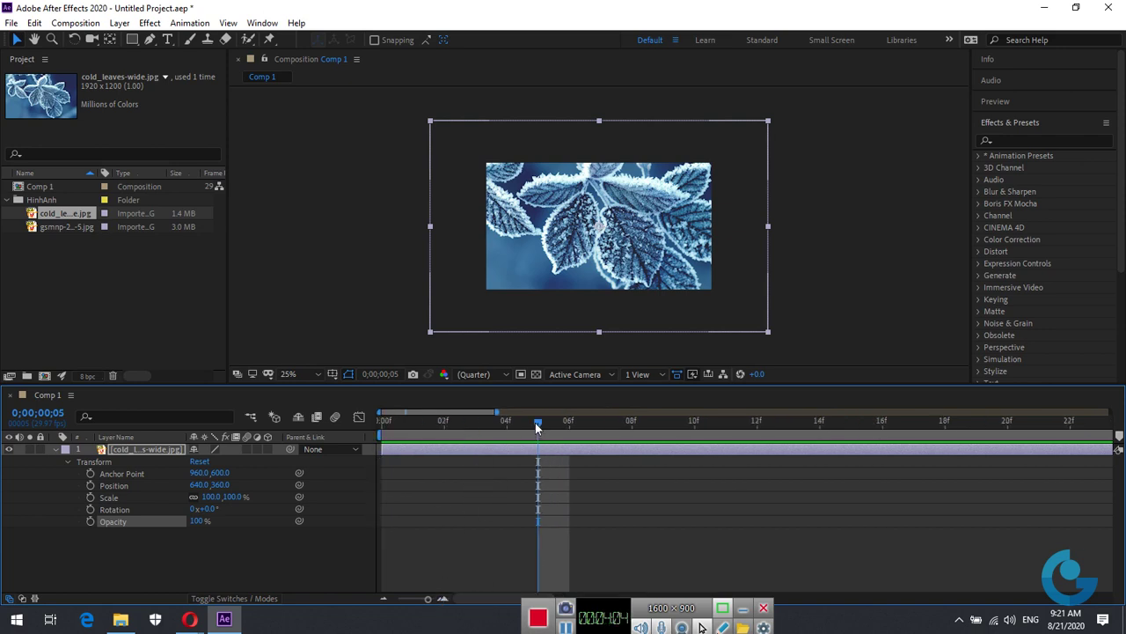
mouse_move(537, 424)
left_mouse_down()
mouse_move(1017, 440)
mouse_move(231, 450)
left_mouse_up()
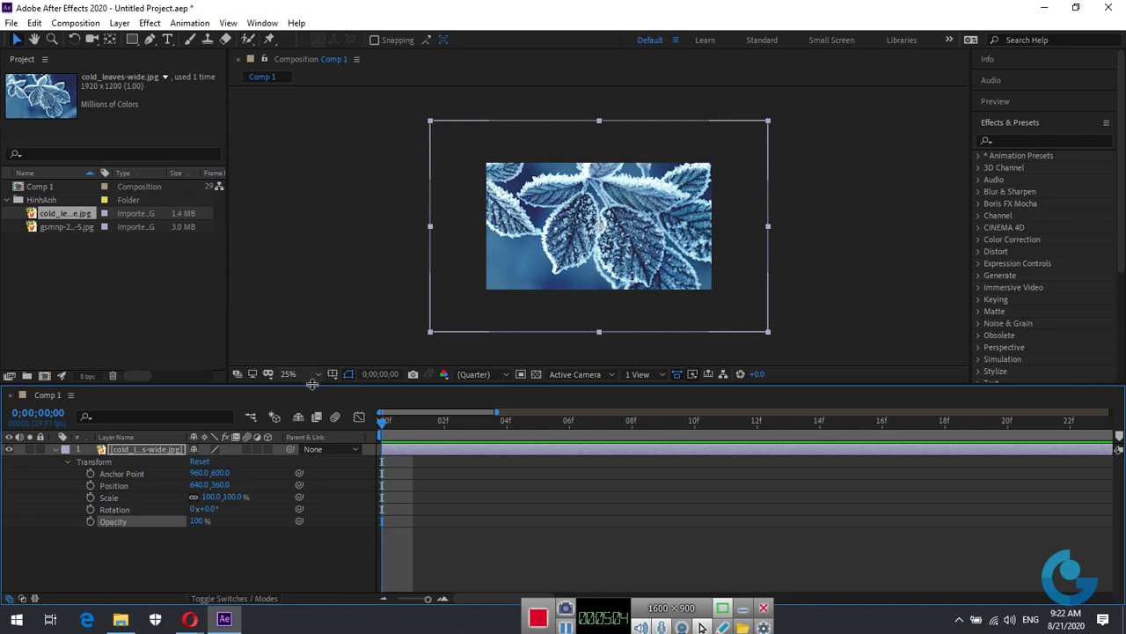
left_click(179, 554)
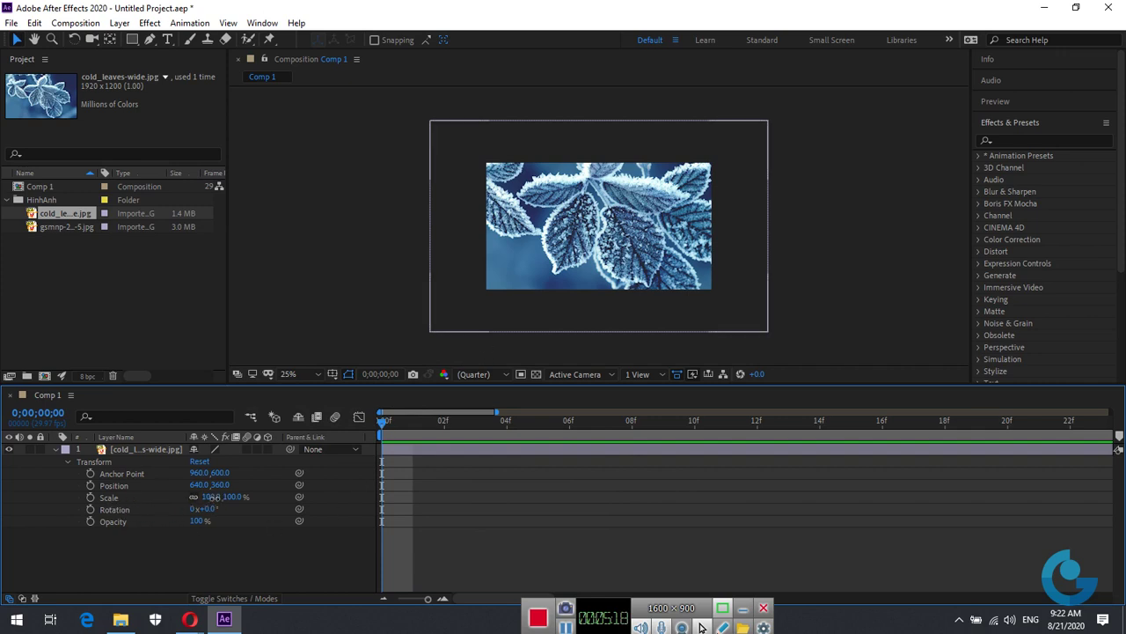
- Set the leaf image's Scale to 0% and set a Scale keyframe at frame 0
left_click_drag(215, 496, 154, 503)
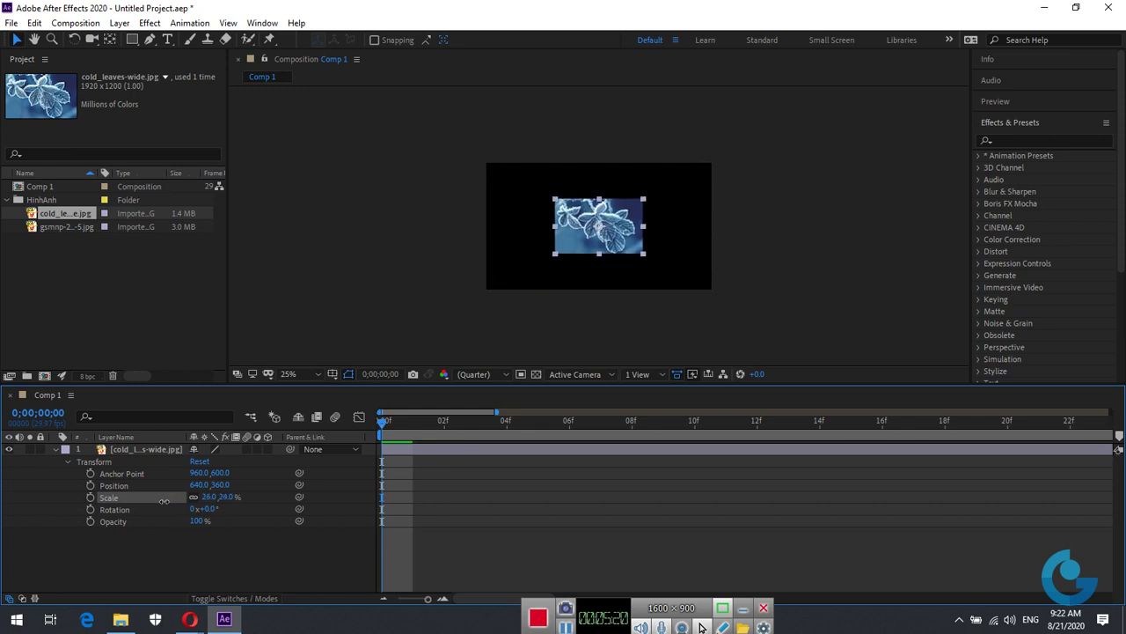
left_click(220, 496)
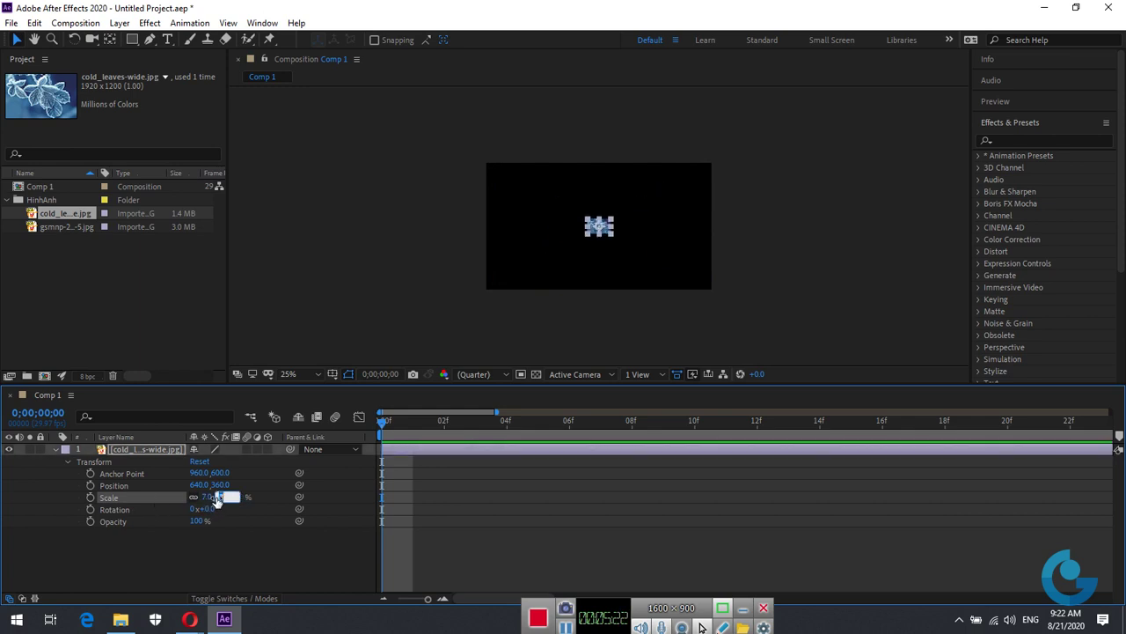
type("0")
key("Return")
left_click(90, 498)
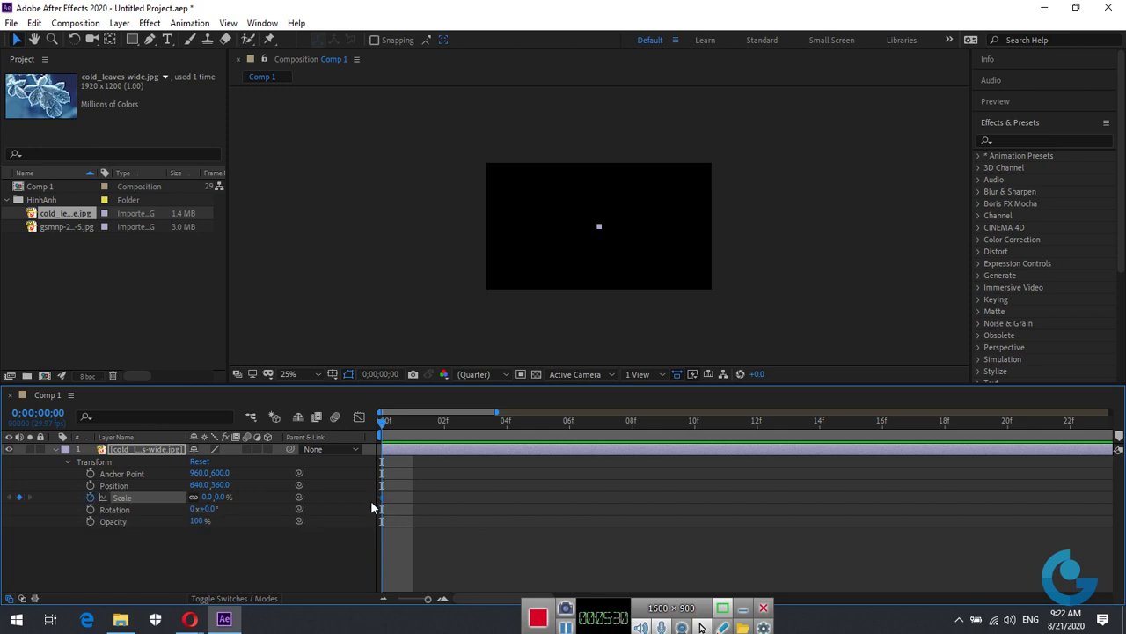
left_click_drag(385, 425, 637, 442)
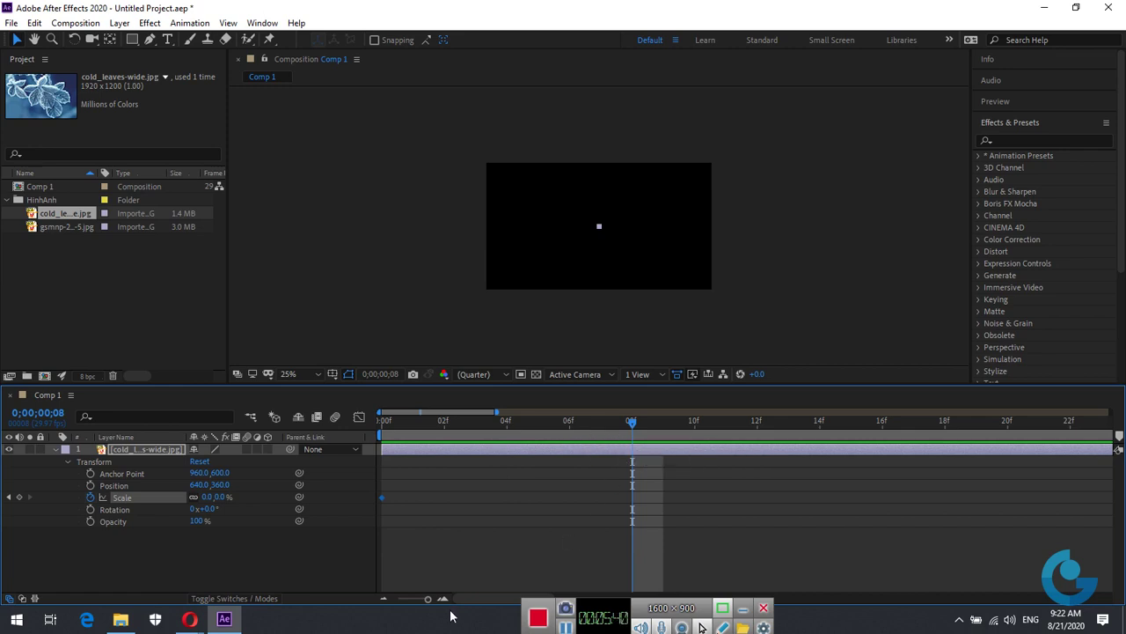
- At one second, raise Scale to 68% to add a second keyframe, then return to frame 0
left_click(383, 599)
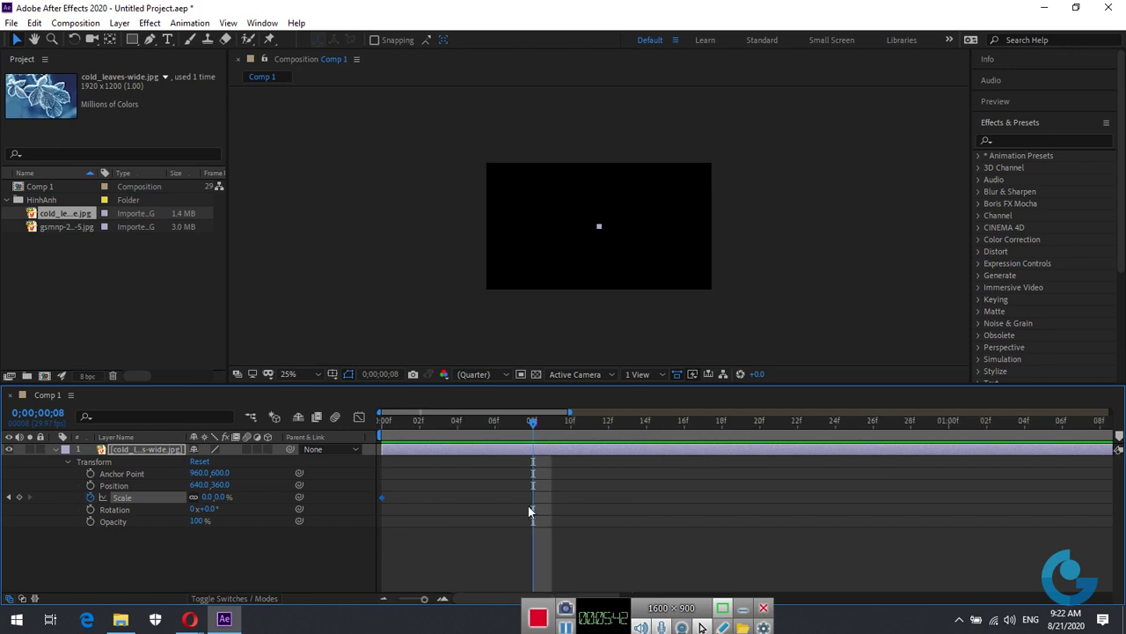
left_click_drag(535, 426, 949, 454)
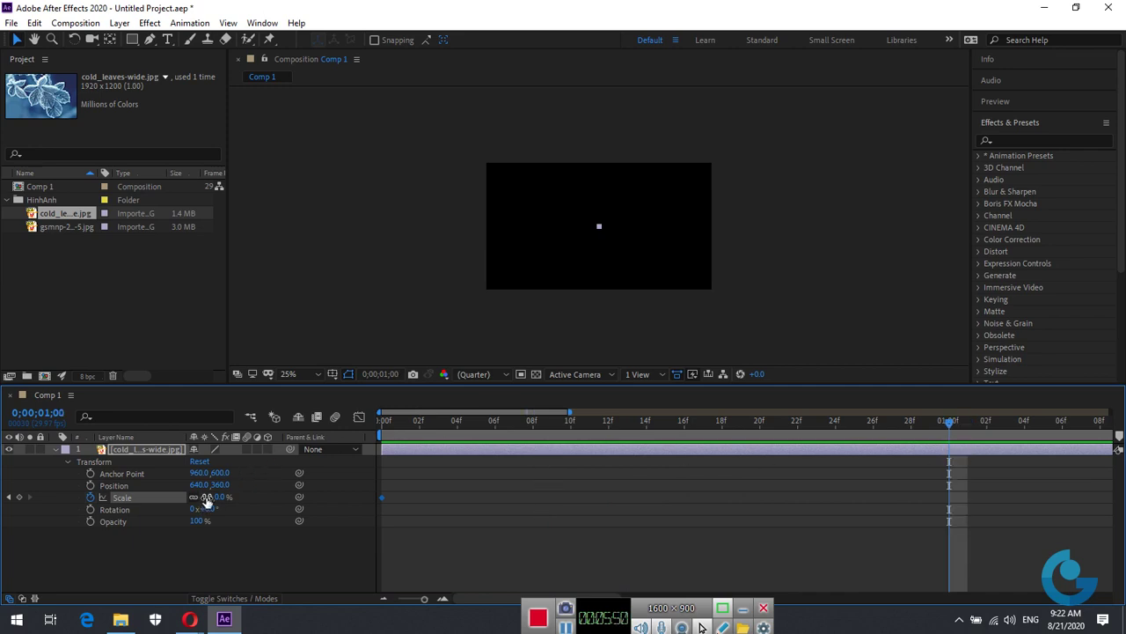
left_click_drag(204, 500, 258, 501)
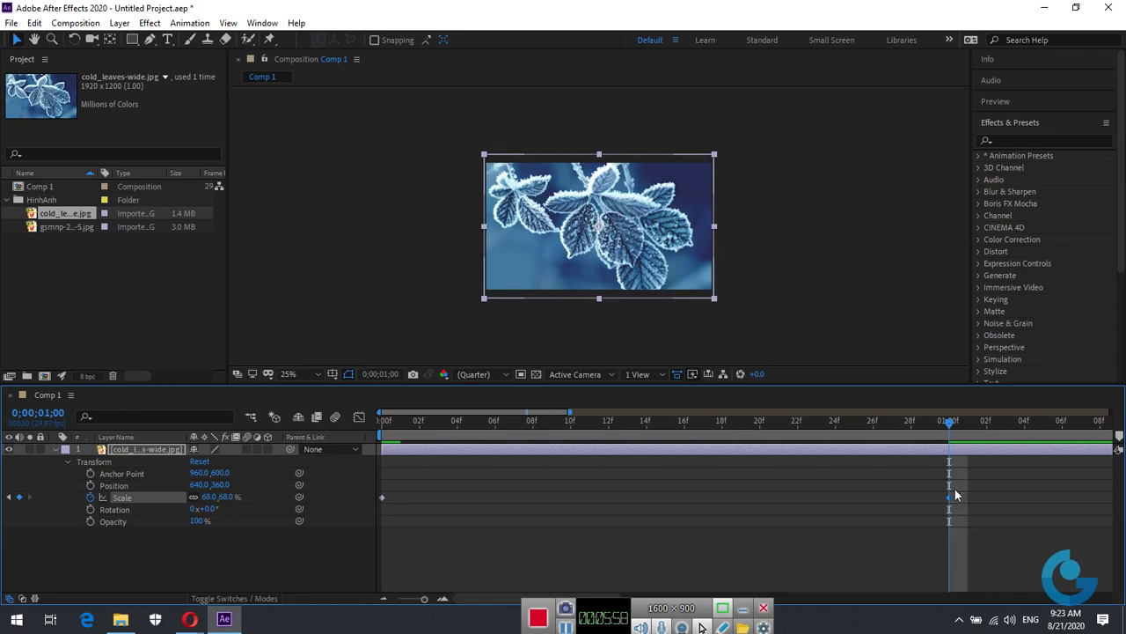
left_click_drag(950, 429, 357, 447)
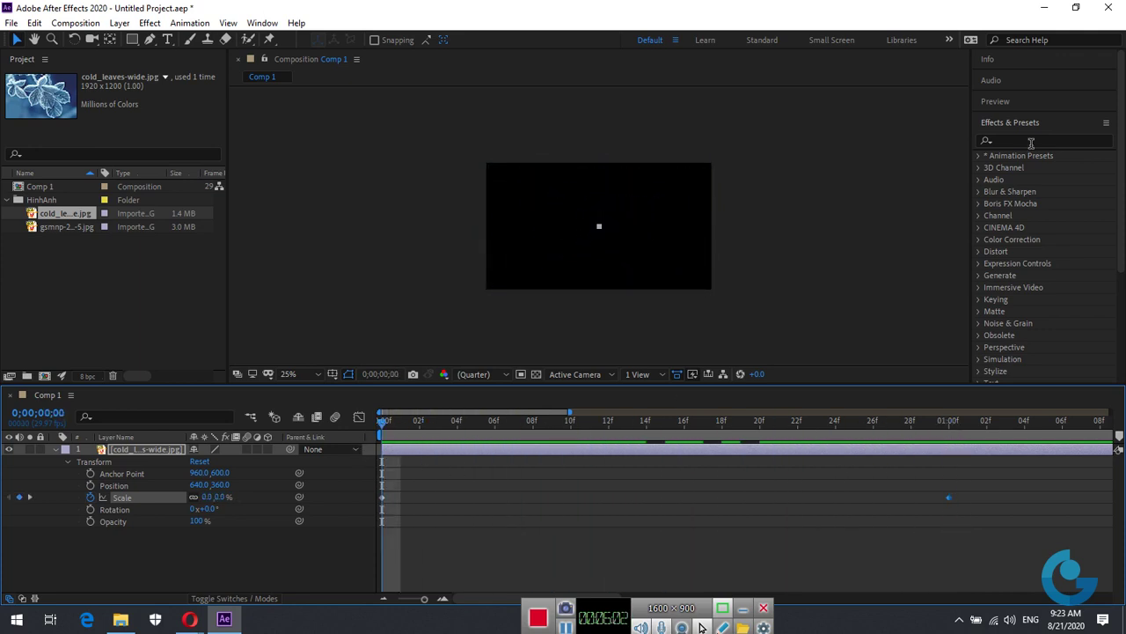
- Play and stop a preview of the Scale pop-in animation
left_click(1012, 103)
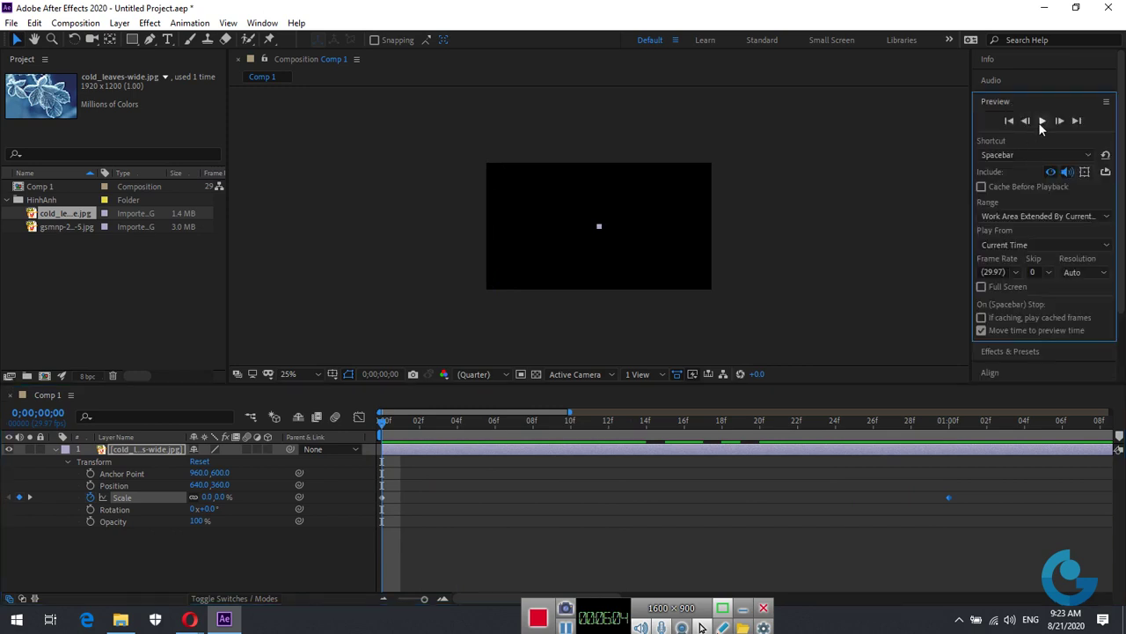
left_click(1042, 121)
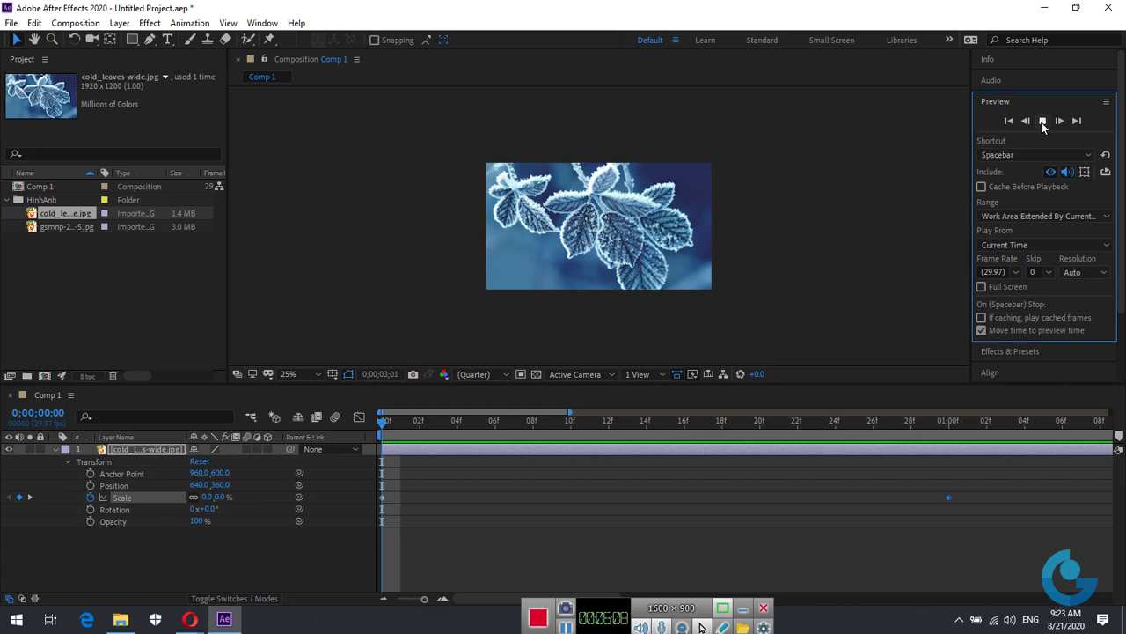
left_click(1042, 122)
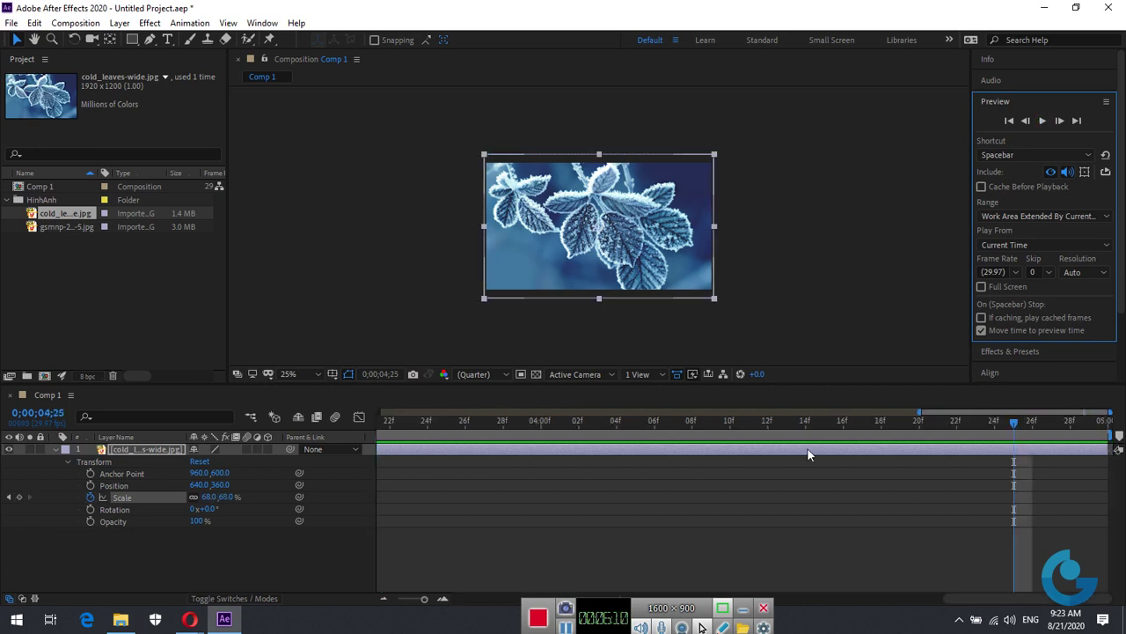
- Zoom the timeline out to show all five seconds and scrub through the scale animation
left_click(425, 601)
left_click_drag(425, 601, 397, 601)
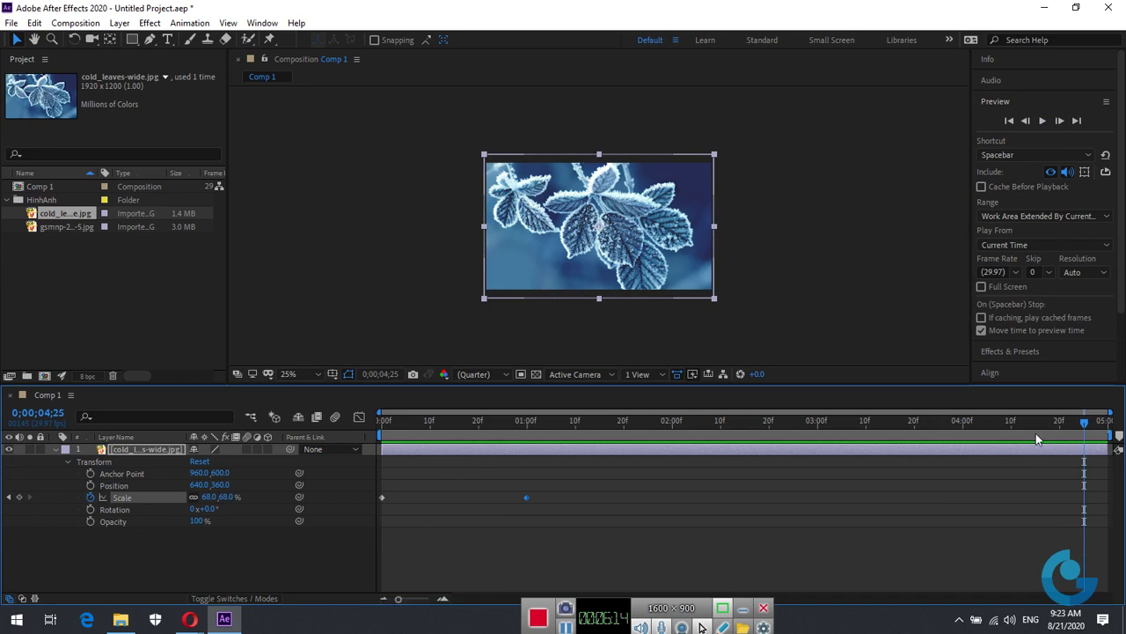
left_click_drag(1084, 422, 827, 422)
mouse_move(380, 445)
left_mouse_down()
mouse_move(731, 453)
mouse_move(305, 459)
mouse_move(572, 469)
left_mouse_up()
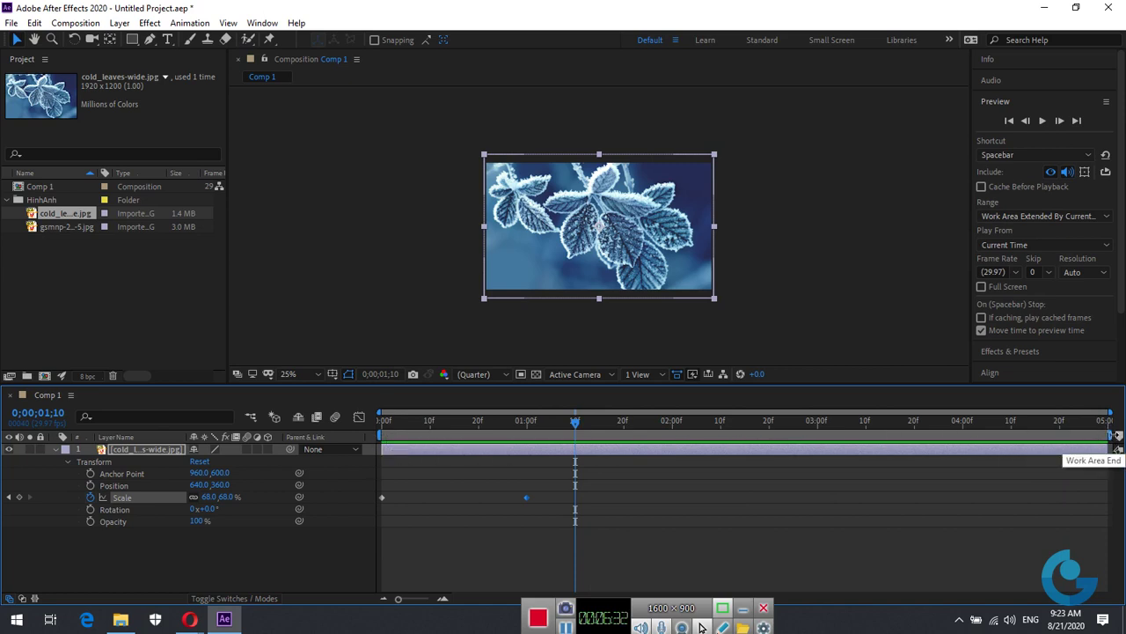
- End the work area at 01;10 and replay the pop-in from frame 0
left_click_drag(1114, 447, 582, 439)
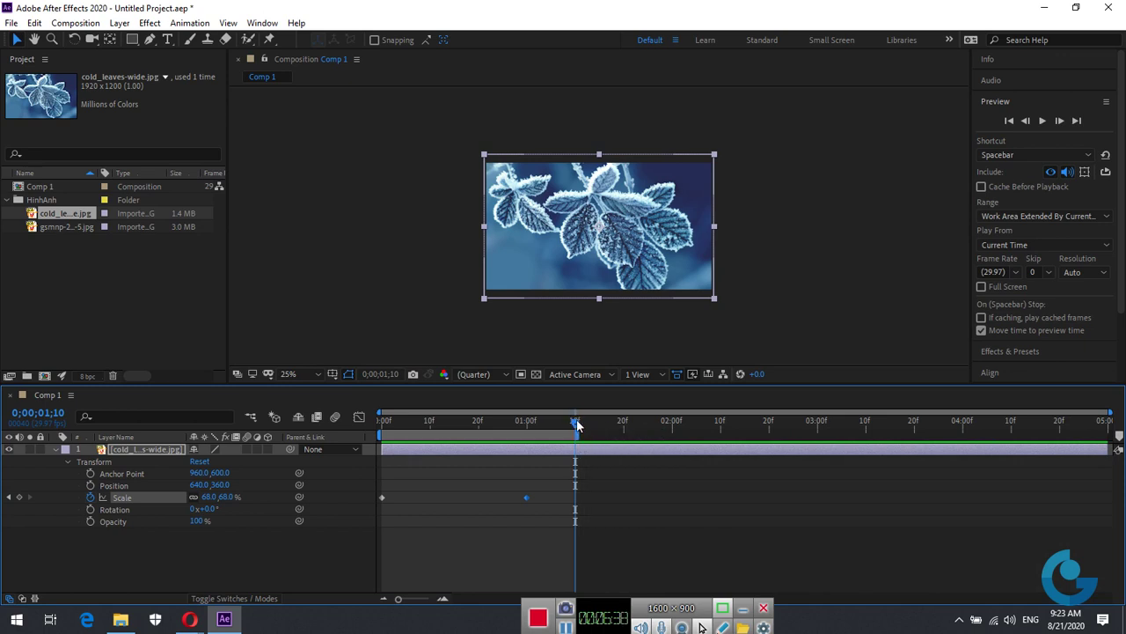
left_click_drag(577, 424, 336, 433)
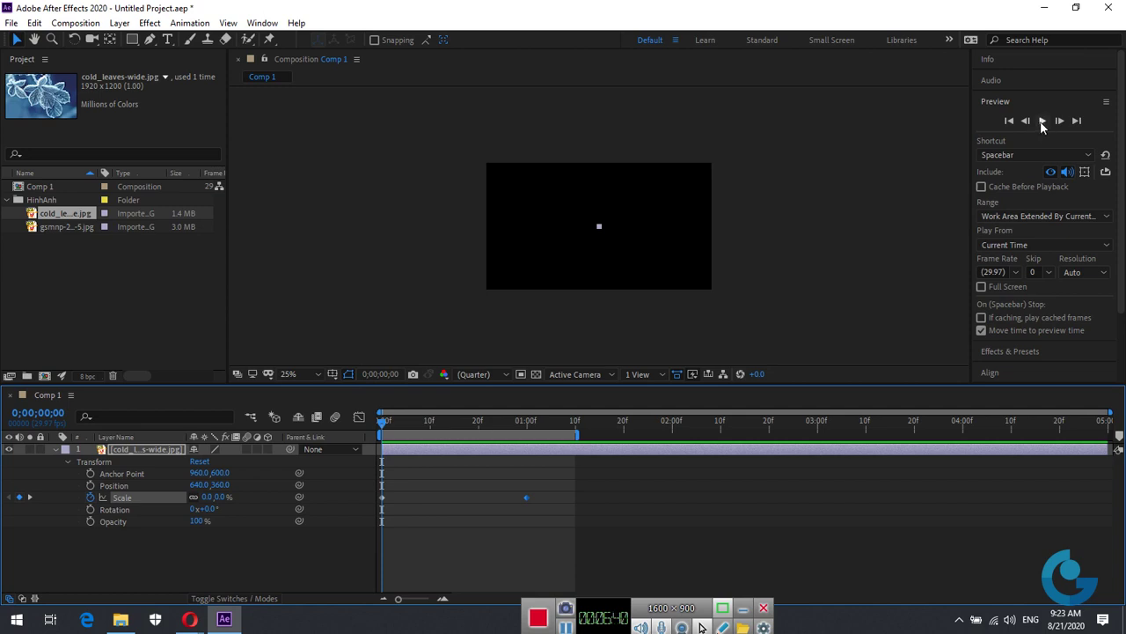
left_click(1042, 121)
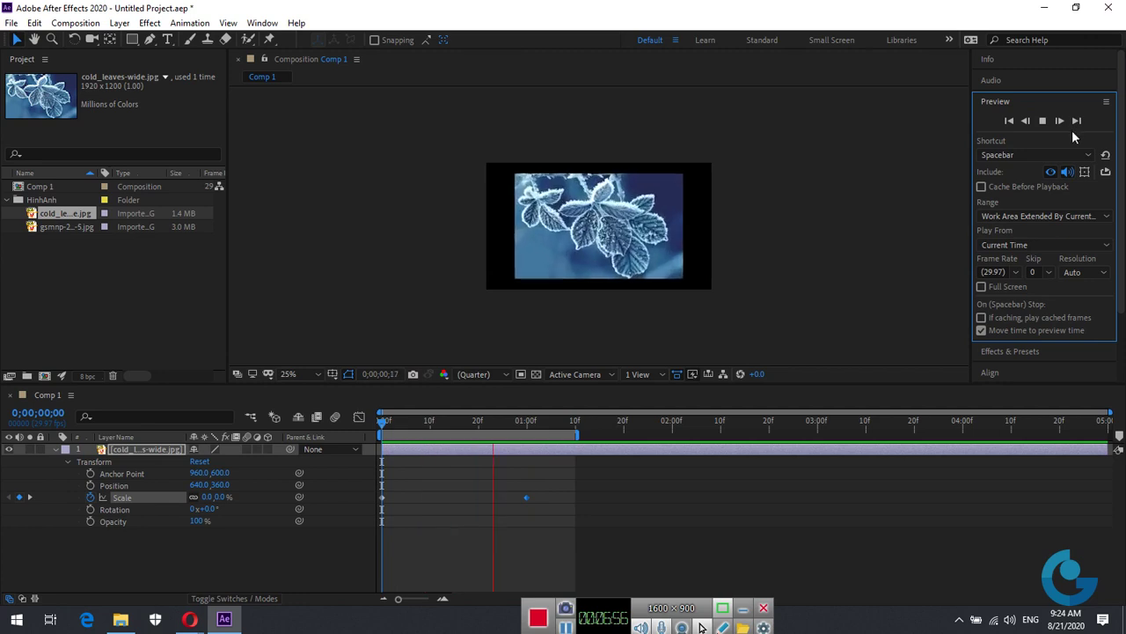
- Move the 68% Scale keyframe to 15 frames, end the work area at 01;00, and preview
left_click(1043, 120)
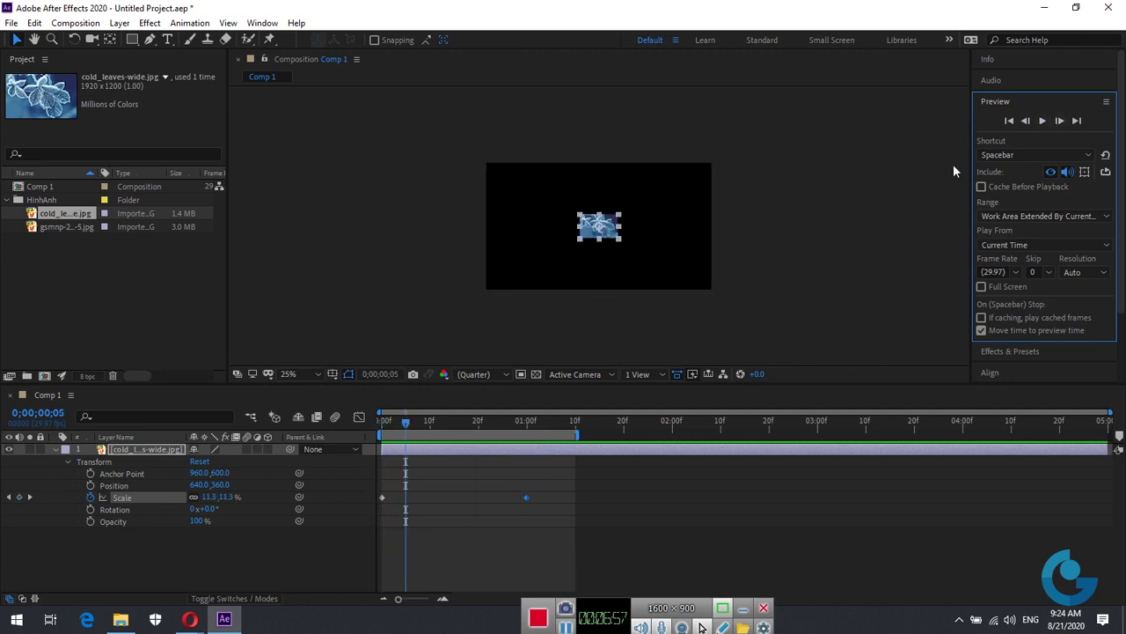
left_click(526, 498)
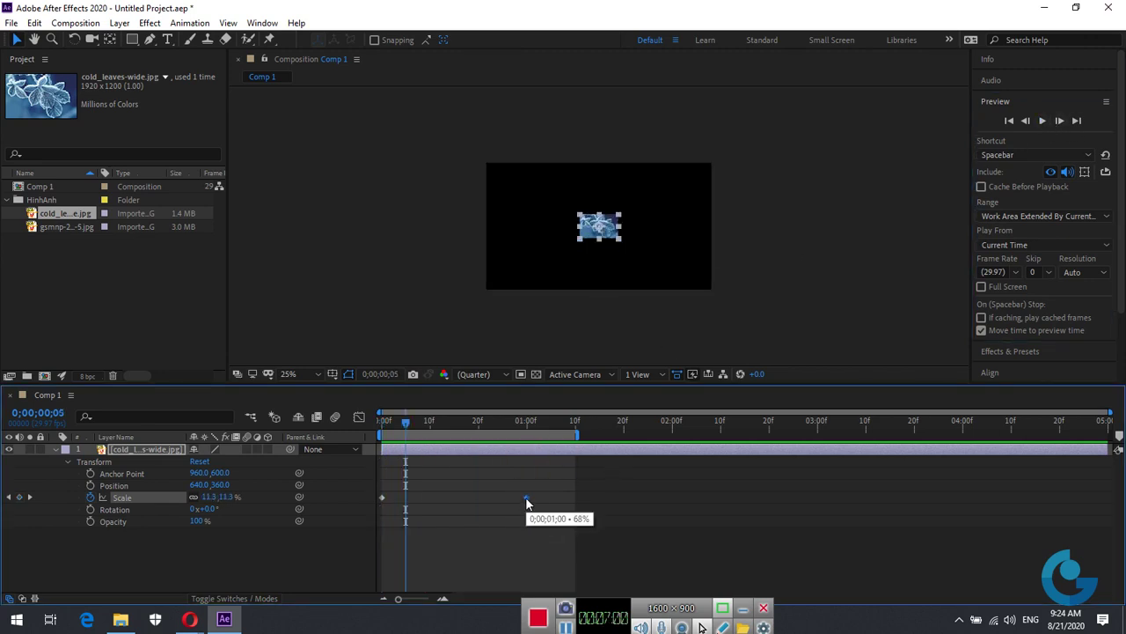
left_click_drag(526, 502, 455, 498)
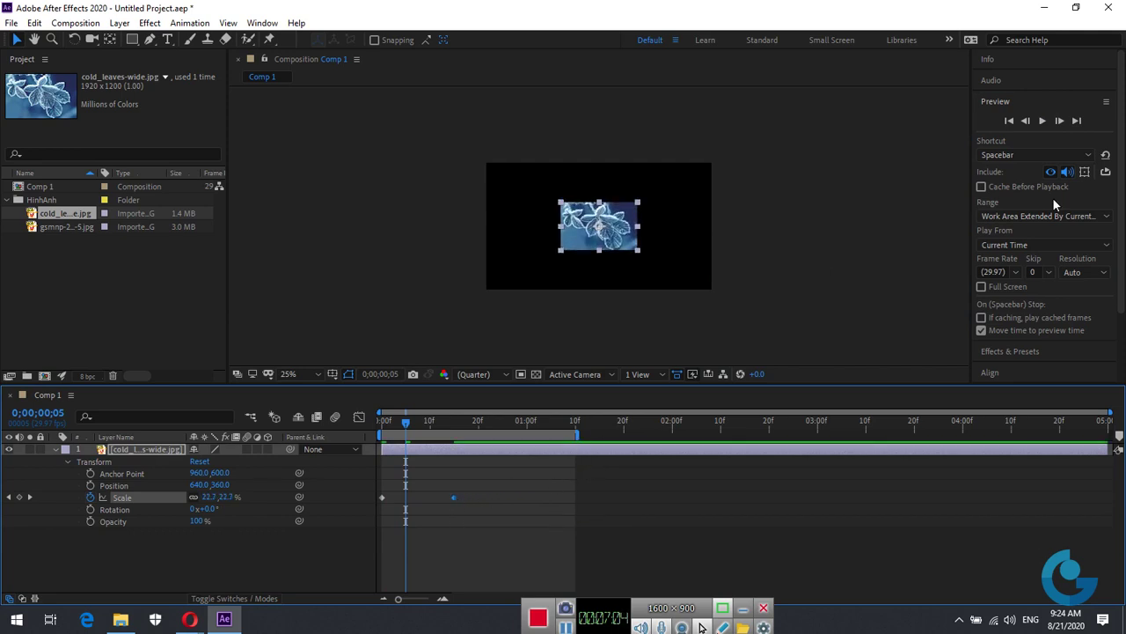
left_click_drag(583, 434, 532, 438)
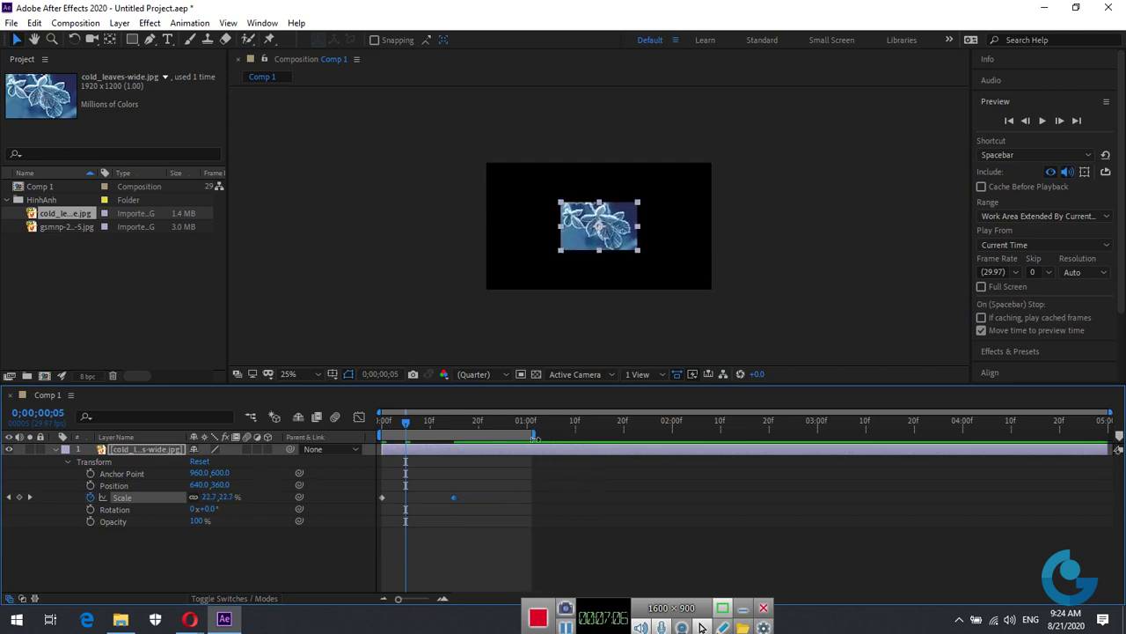
left_click(1041, 123)
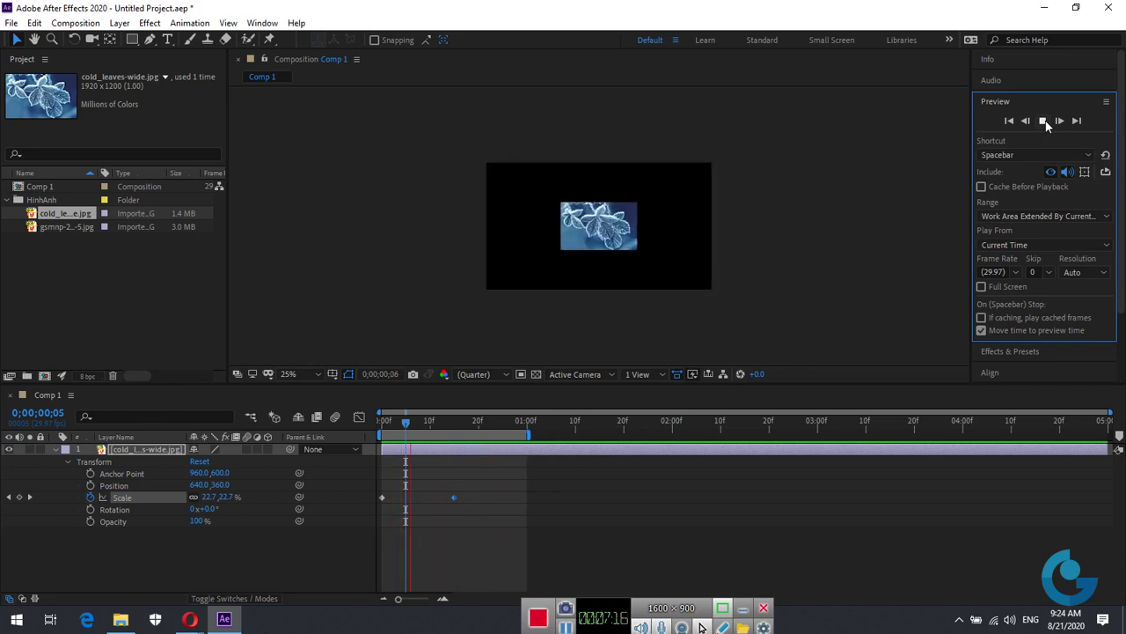
left_click(1044, 120)
- Scrub between 8 and 15 frames to check the faster scale-up to 68%
left_click_drag(406, 426, 454, 420)
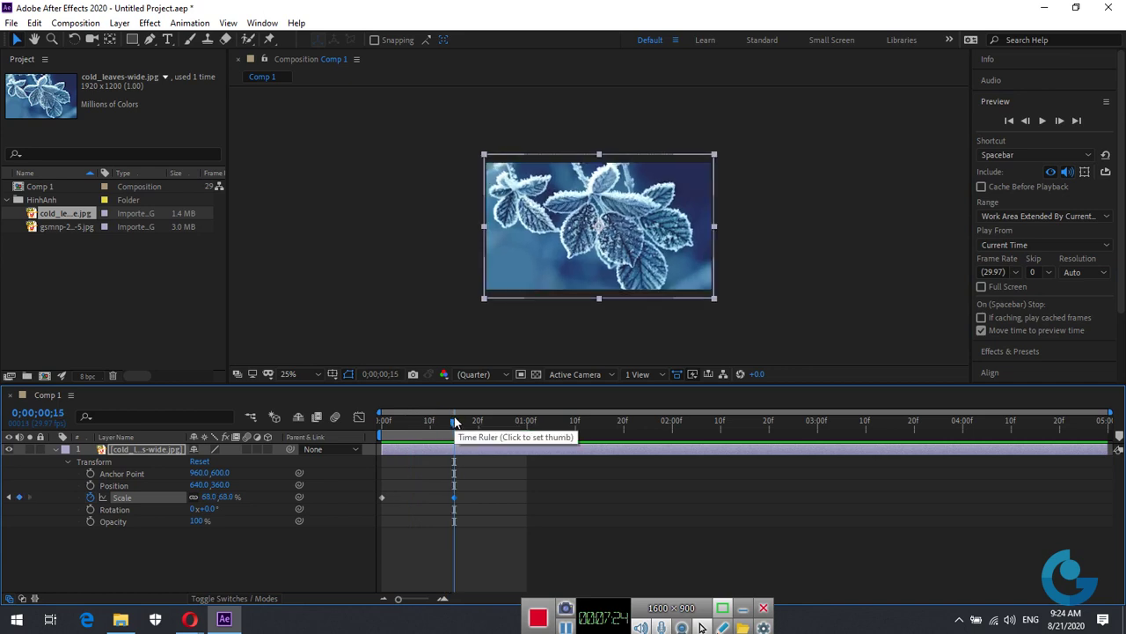
left_click_drag(454, 419, 382, 422)
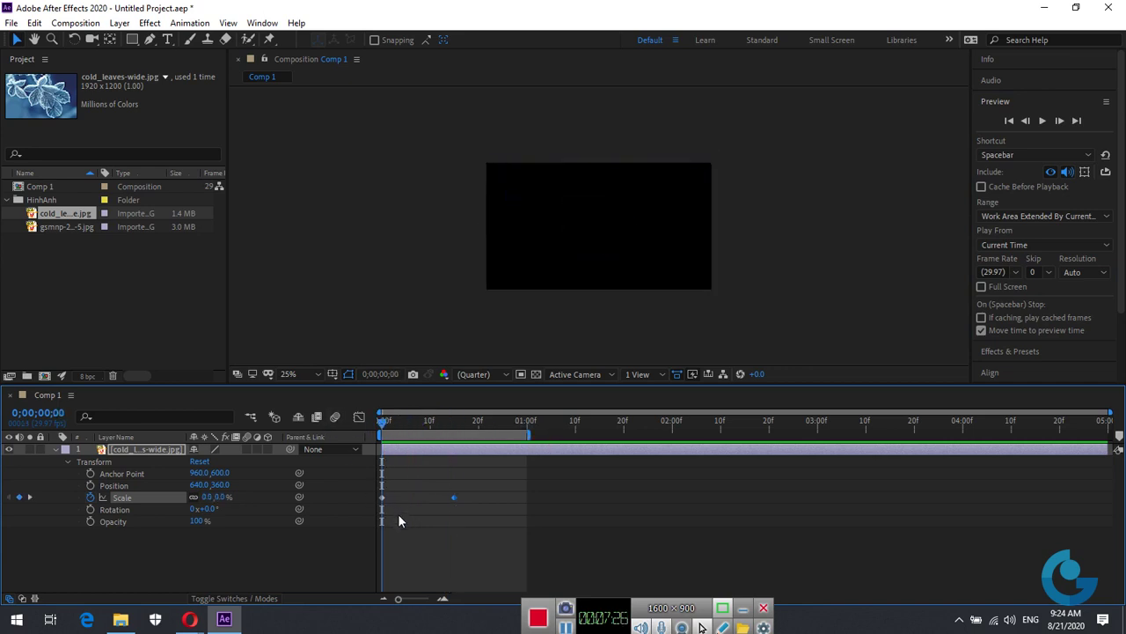
left_click_drag(397, 520, 369, 496)
left_click_drag(466, 519, 398, 477)
mouse_move(477, 510)
left_mouse_down()
mouse_move(420, 485)
mouse_move(382, 505)
left_mouse_up()
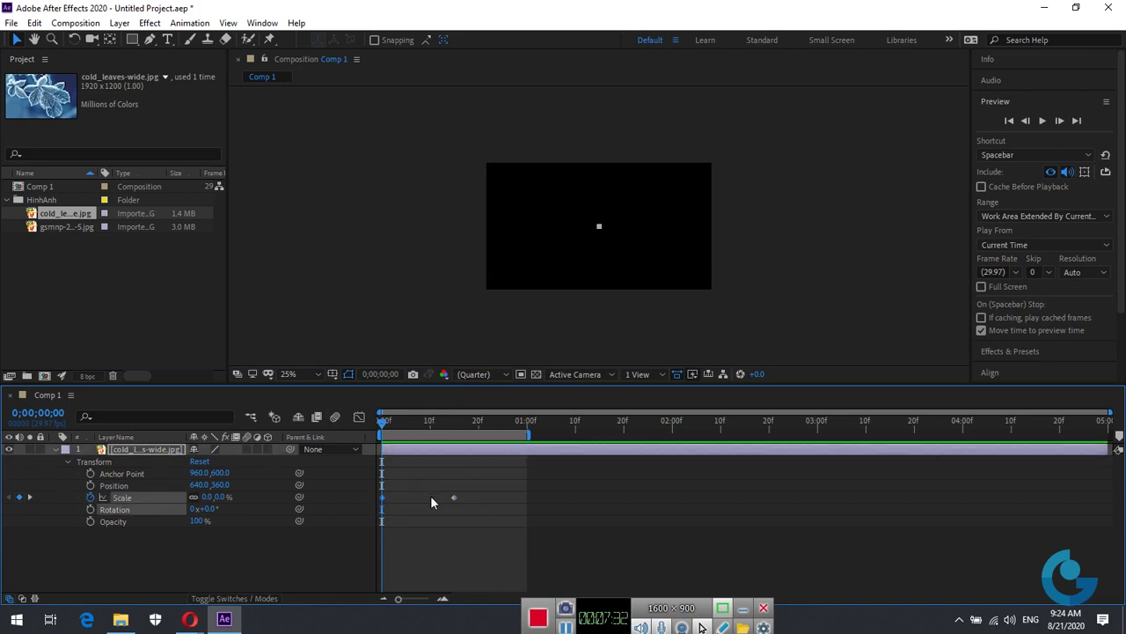
left_click_drag(439, 481, 469, 516)
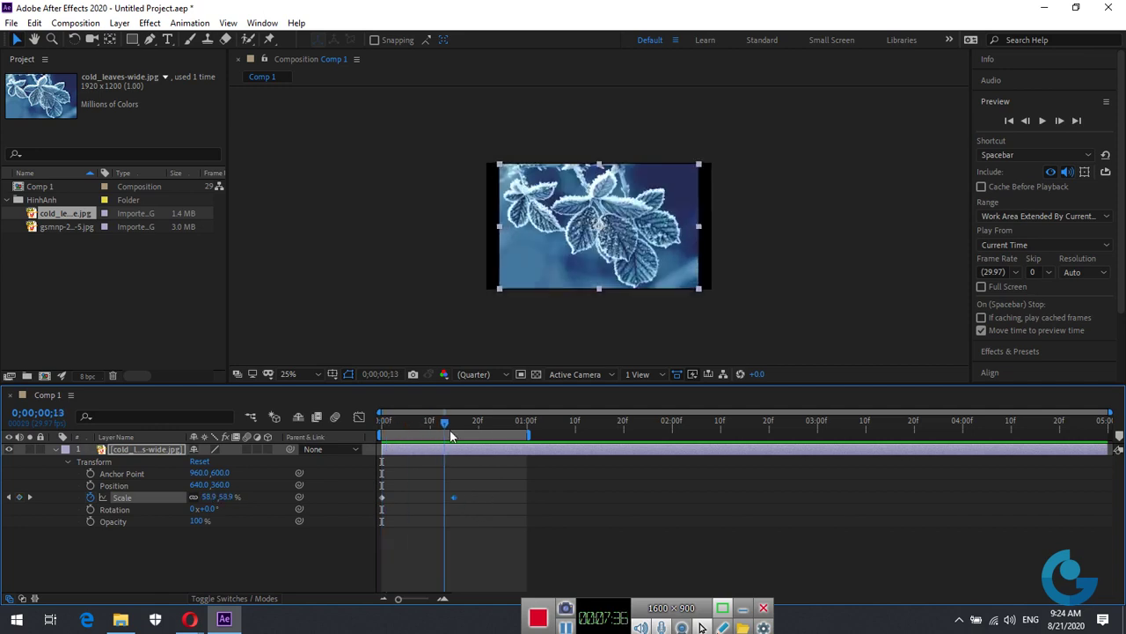
left_click_drag(384, 425, 454, 423)
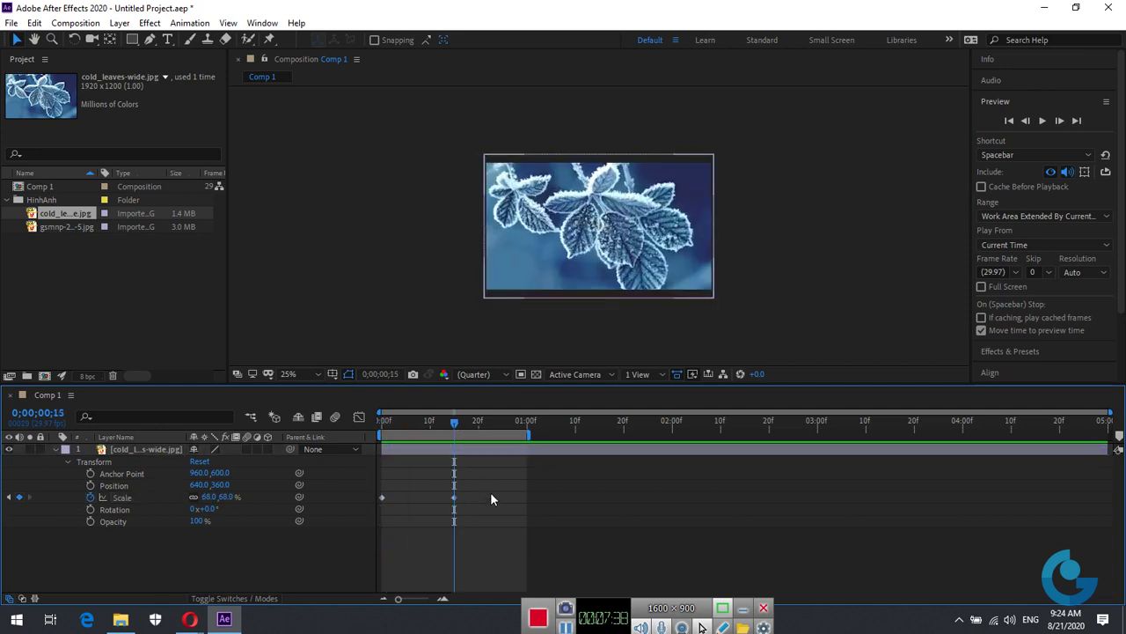
left_click_drag(454, 423, 457, 431)
left_click_drag(451, 424, 450, 435)
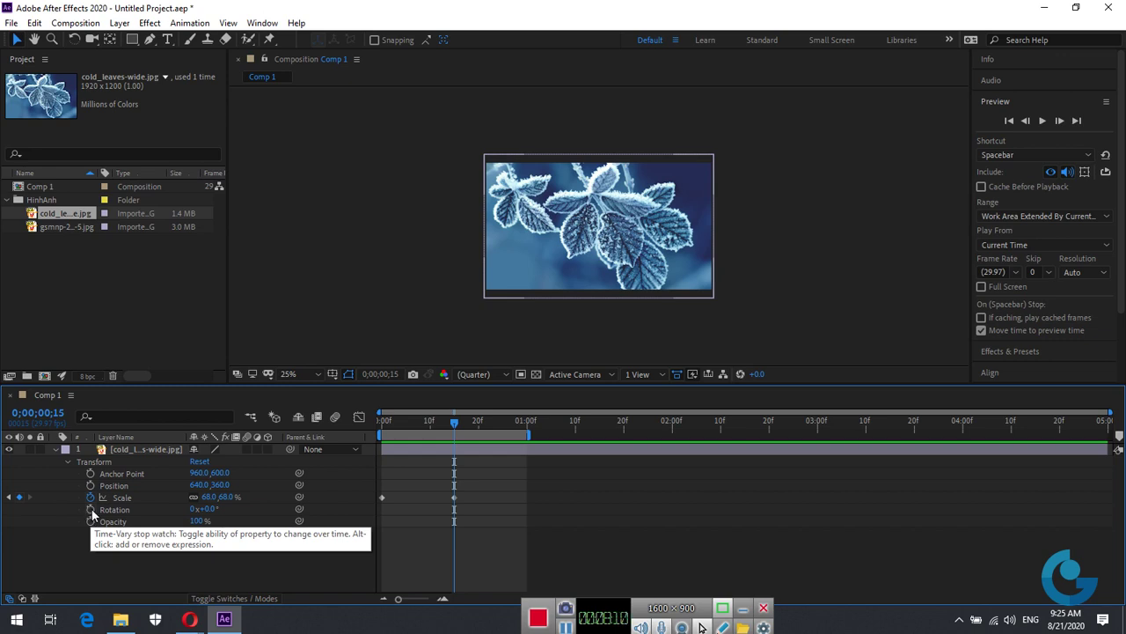
- Keyframe Rotation at 15 frames, then set one full turn (1x+0.0°) at 1;10
left_click(91, 509)
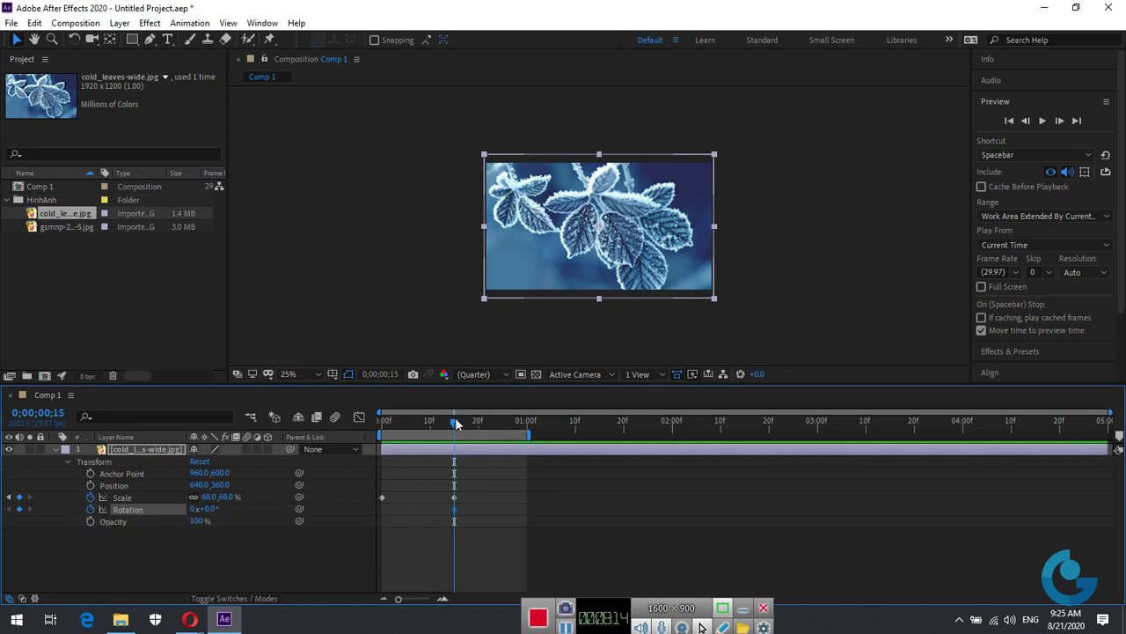
mouse_move(454, 422)
left_mouse_down()
mouse_move(576, 426)
mouse_move(512, 437)
mouse_move(582, 438)
left_mouse_up()
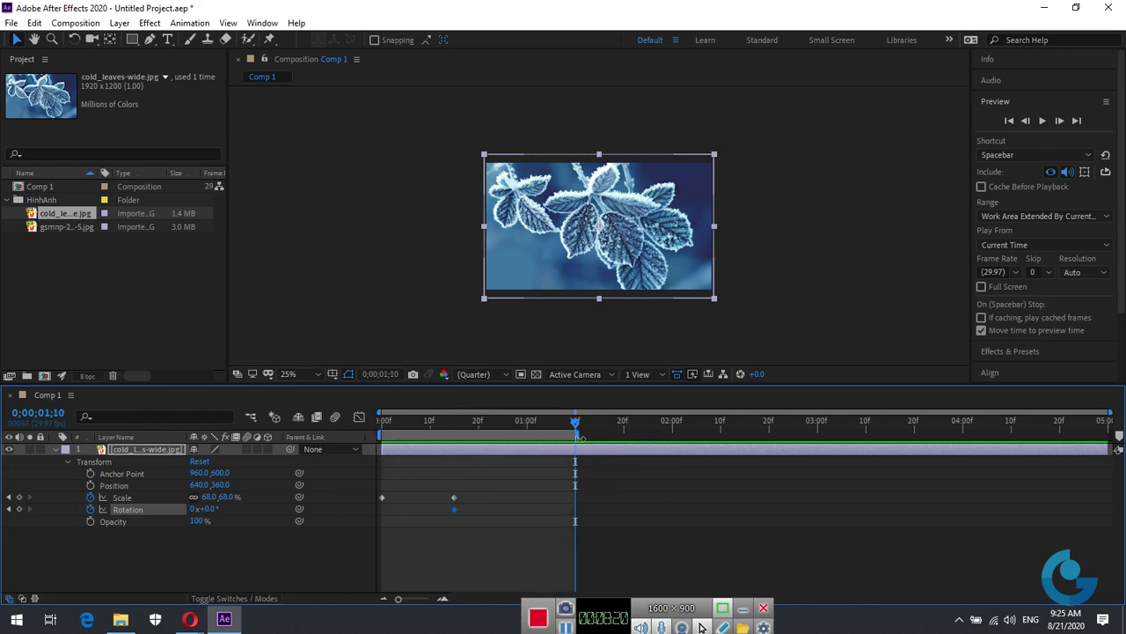
left_click(194, 509)
key("Return")
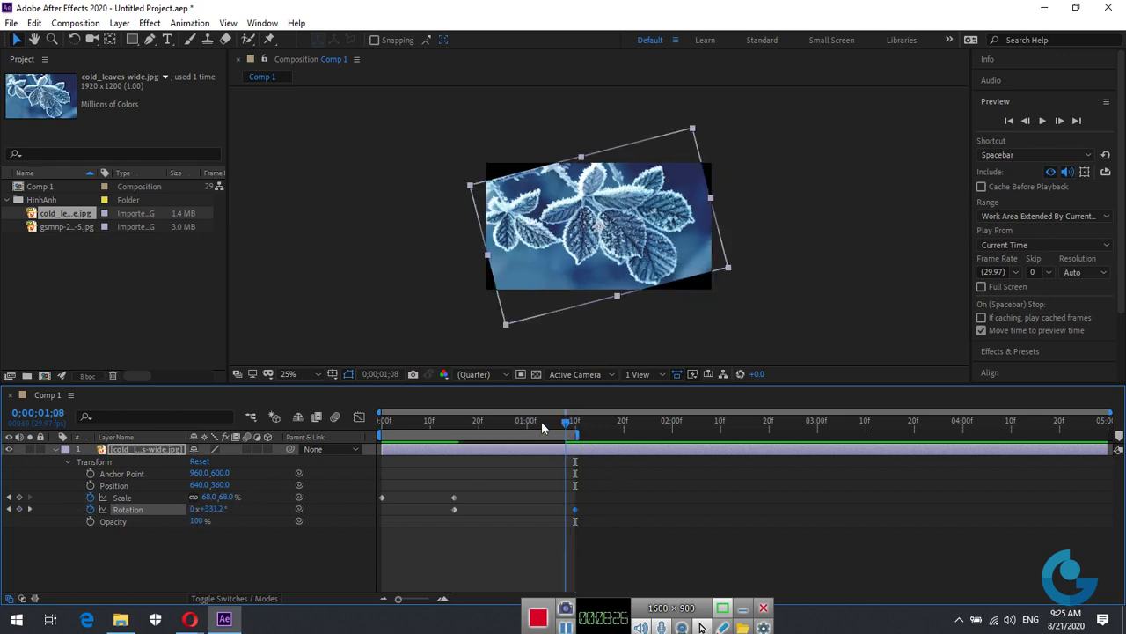
- Preview the spinning, scaling image and scrub from 15 frames toward the final keyframe
left_click_drag(582, 426, 382, 424)
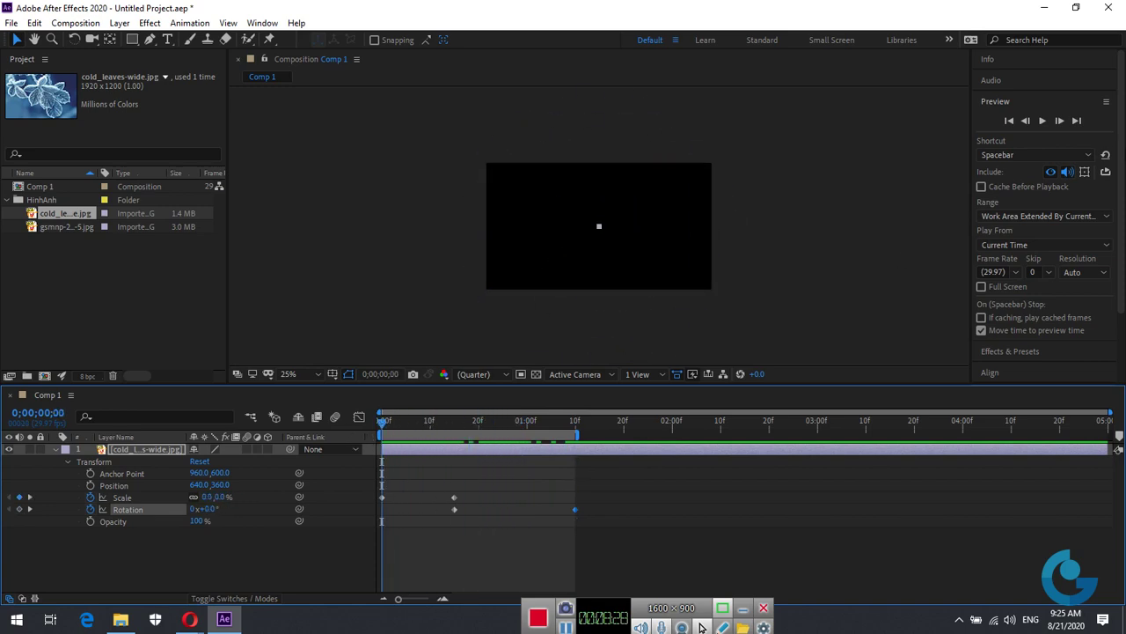
left_click(1043, 122)
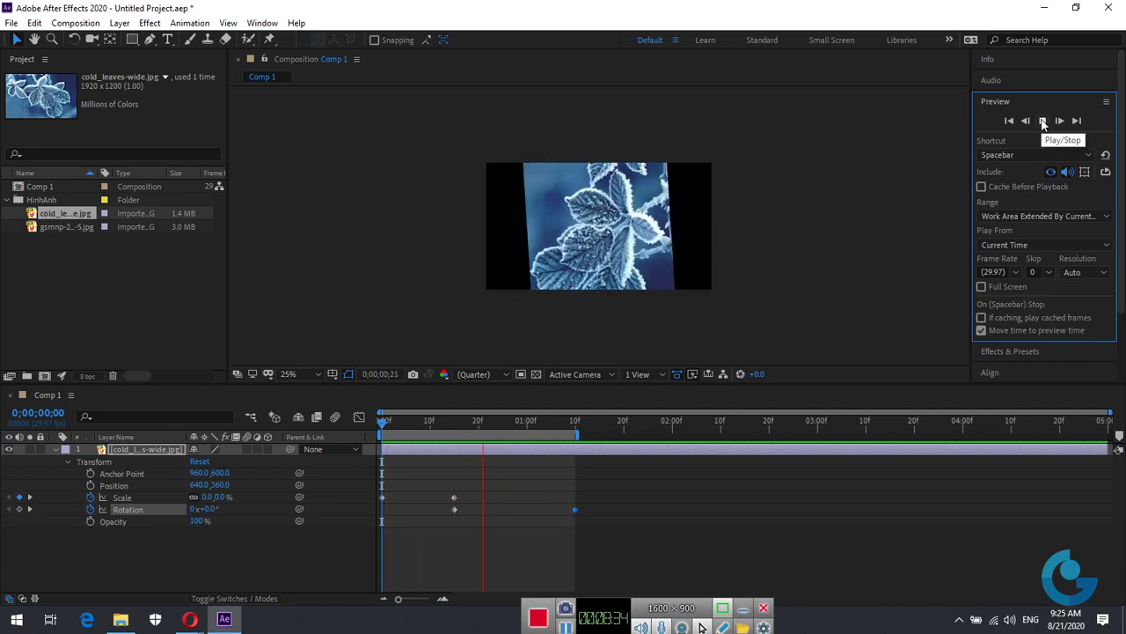
left_click(1042, 122)
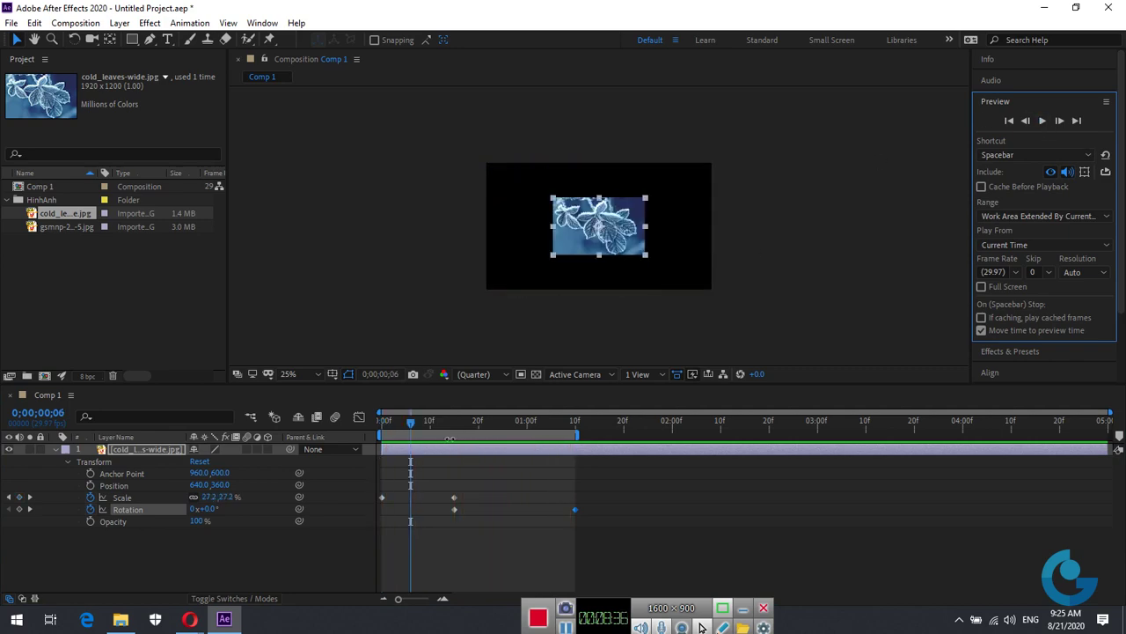
left_click_drag(411, 425, 457, 427)
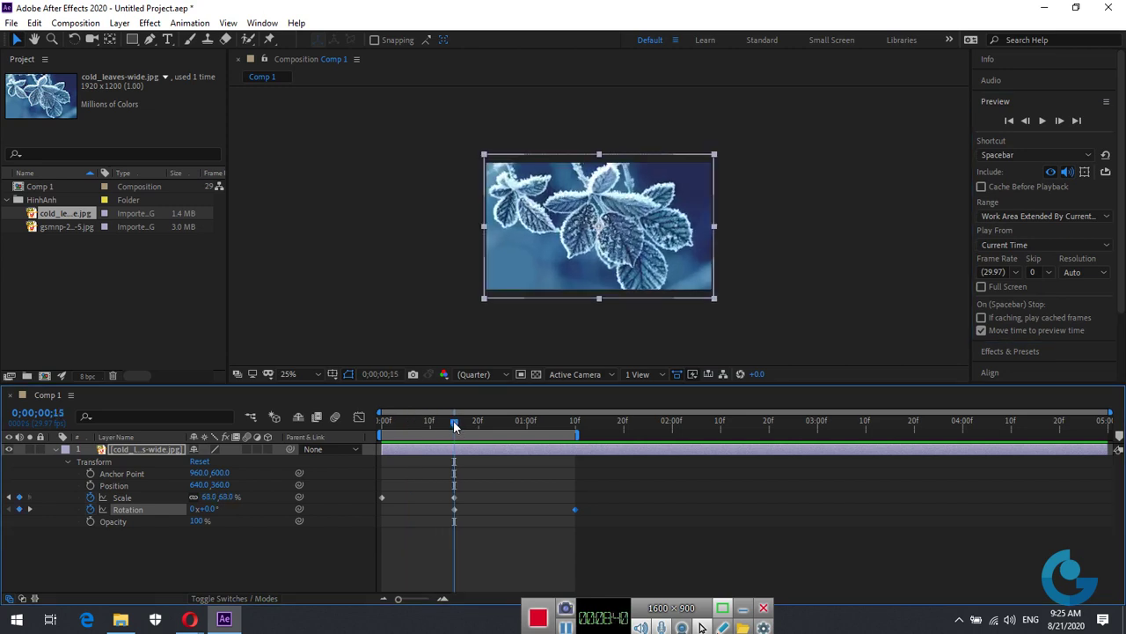
left_click_drag(455, 425, 569, 423)
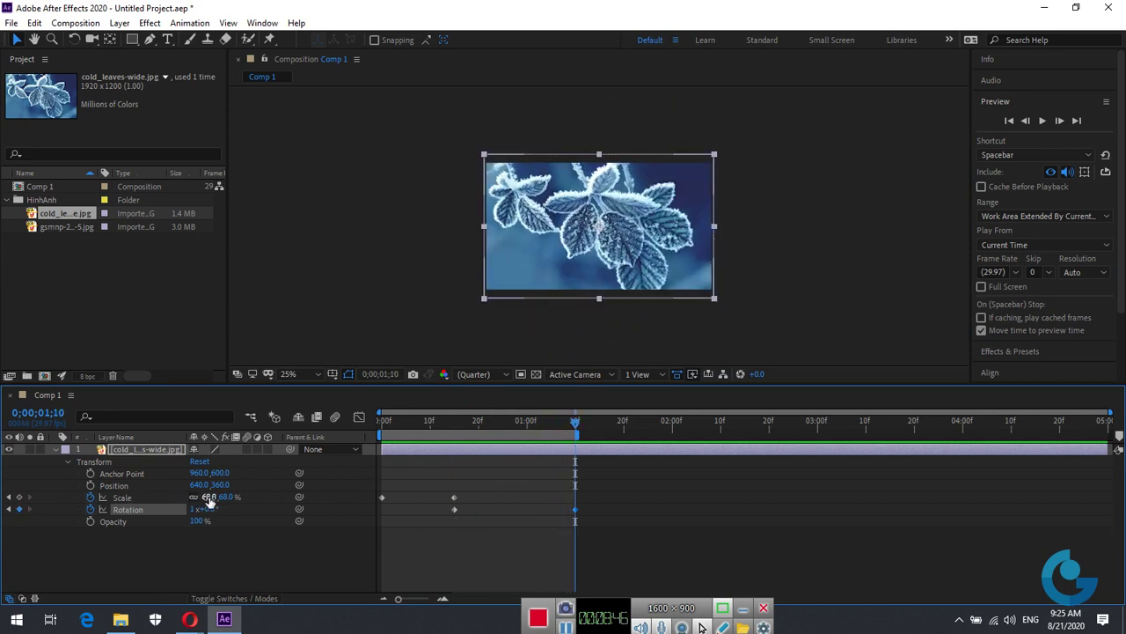
- Adjust the Scale keyframe at 1;10 down to a 206% peak and preview it
left_click_drag(209, 498, 472, 480)
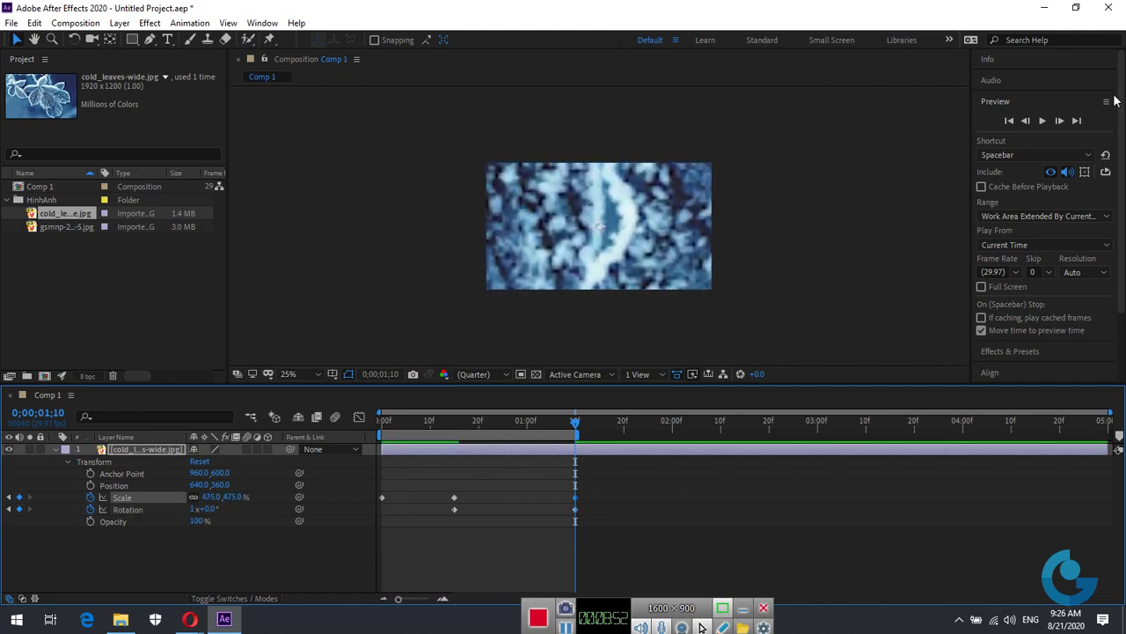
left_click(1043, 121)
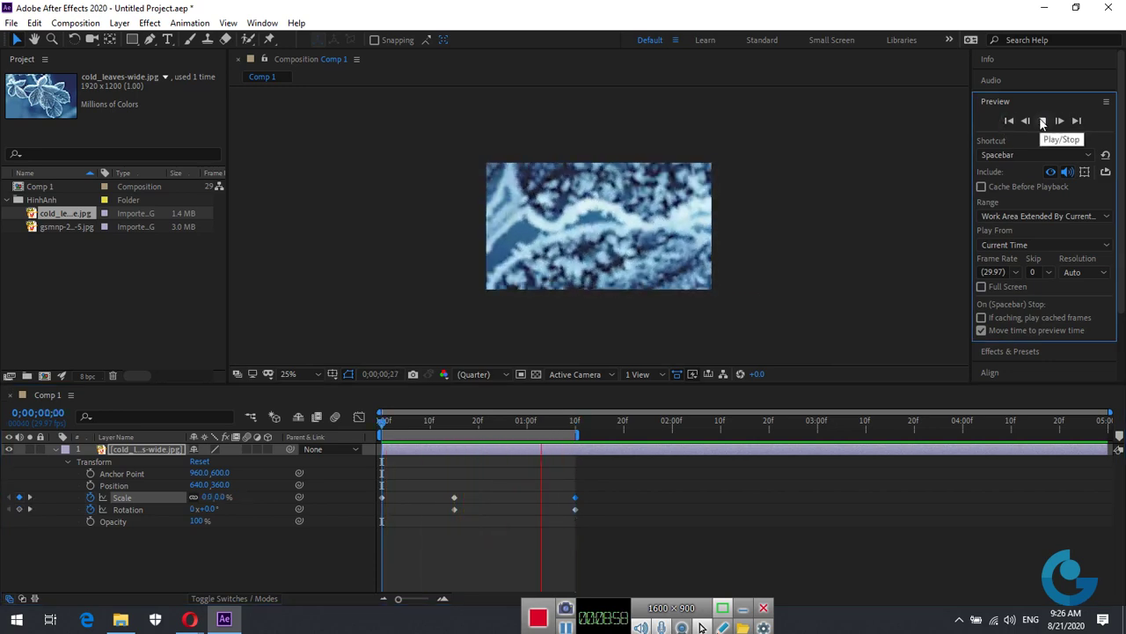
key("space")
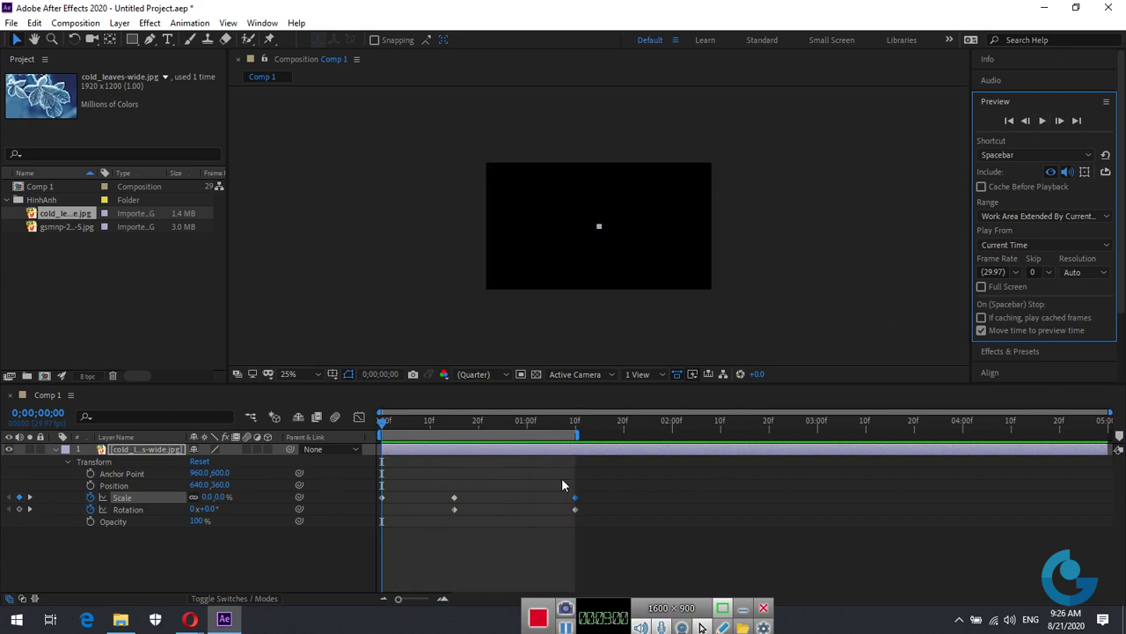
left_click(576, 424)
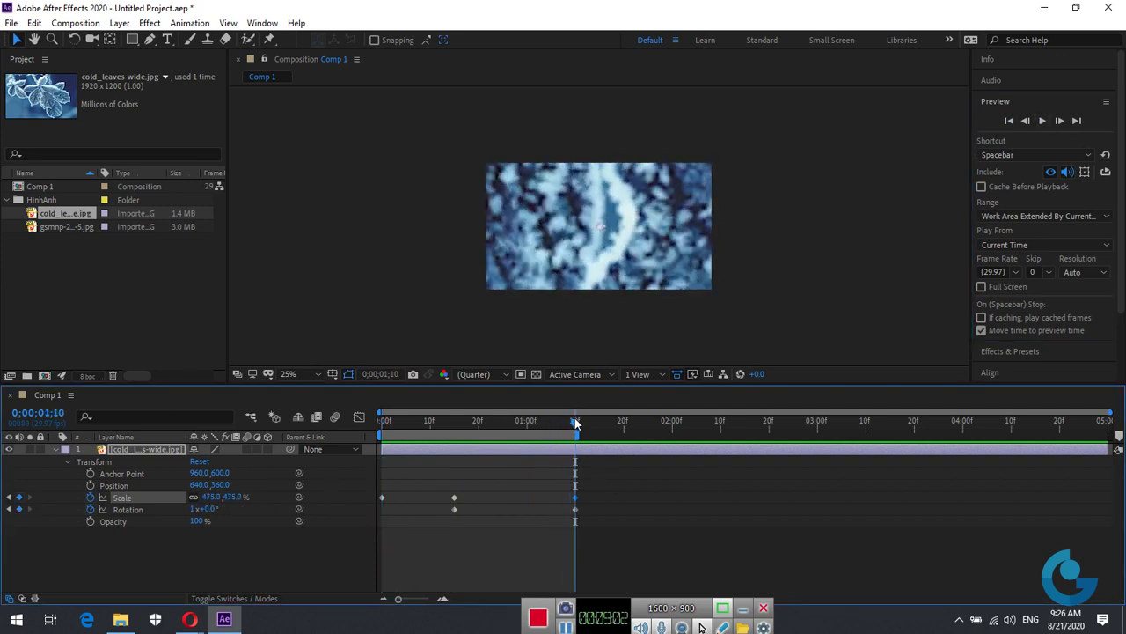
left_click_drag(229, 497, 59, 514)
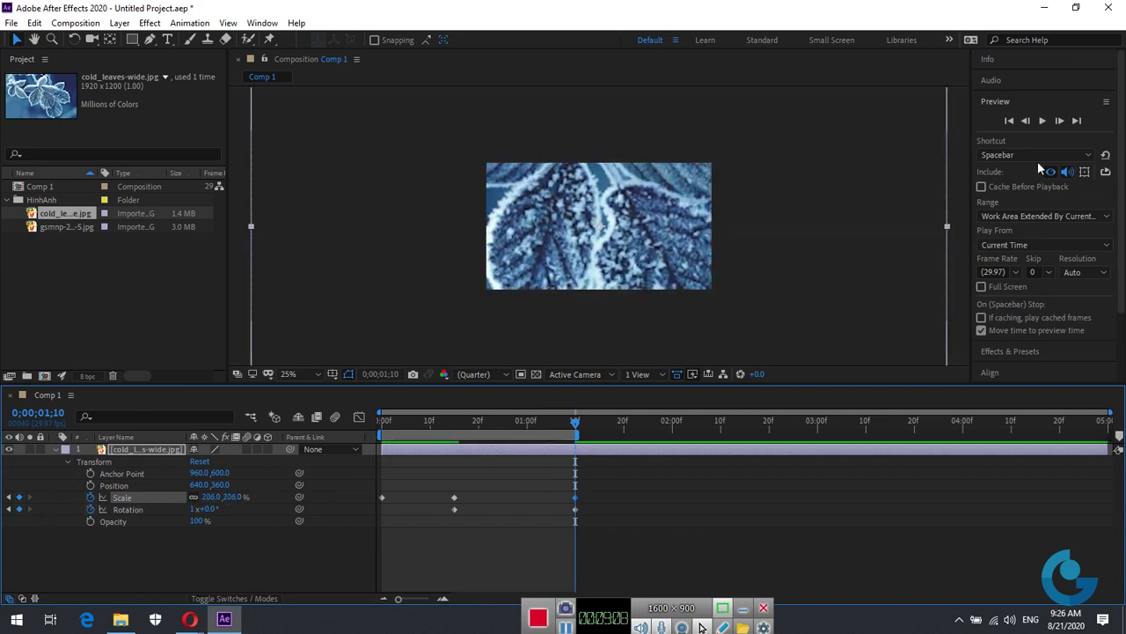
left_click(1041, 122)
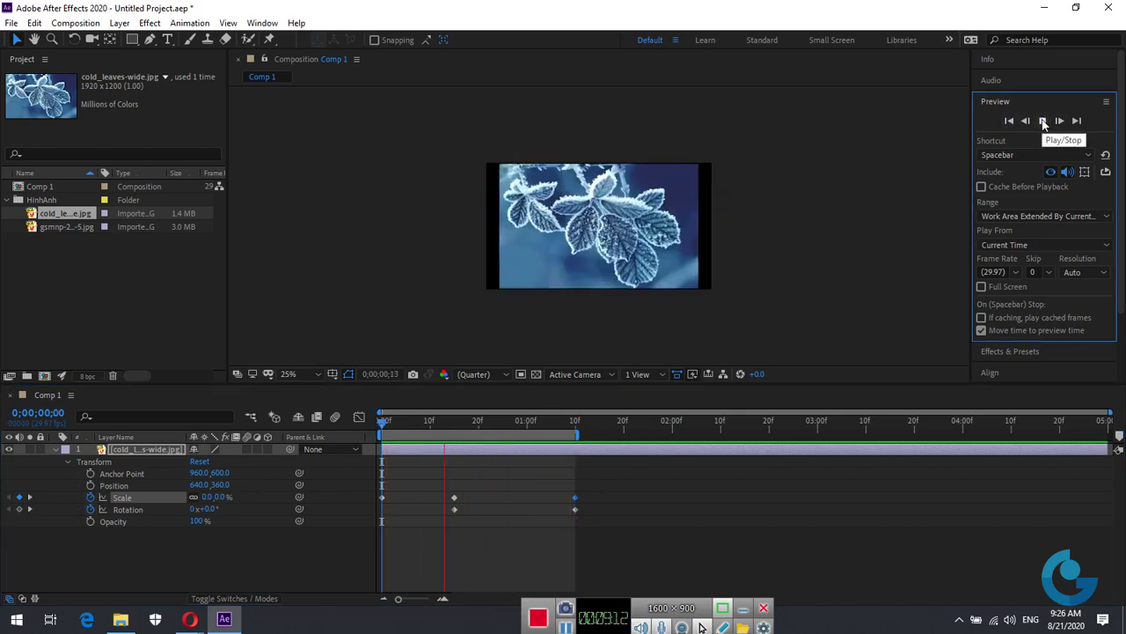
left_click(1043, 121)
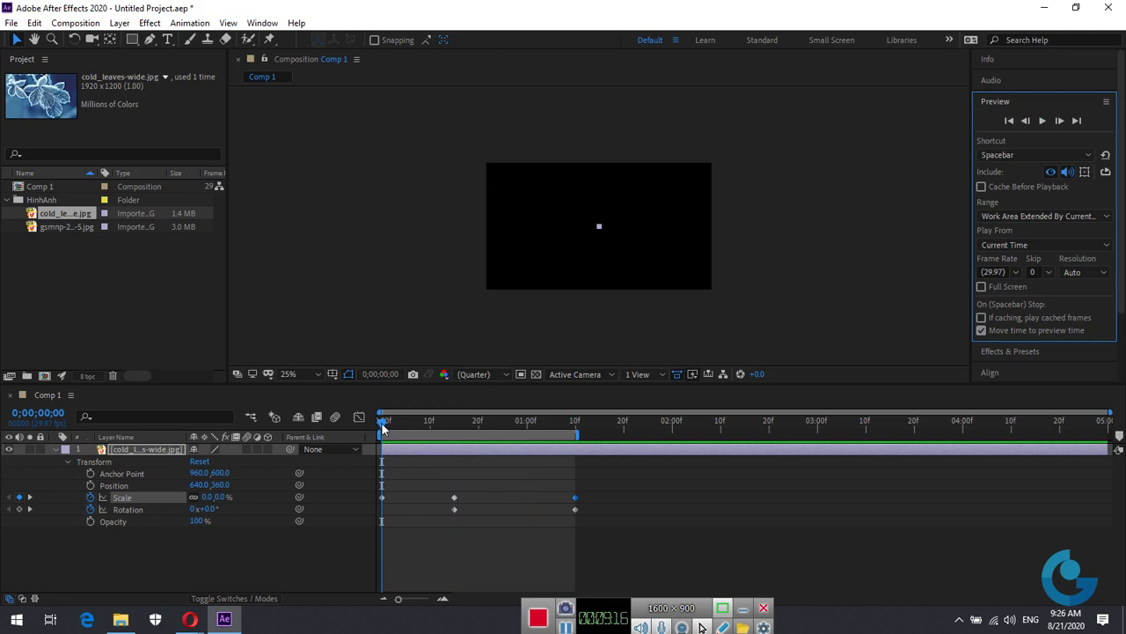
- Lower the 15-frame Scale keyframe to 36%, preview, and extend the work area to about 1;20
left_click_drag(395, 422, 454, 425)
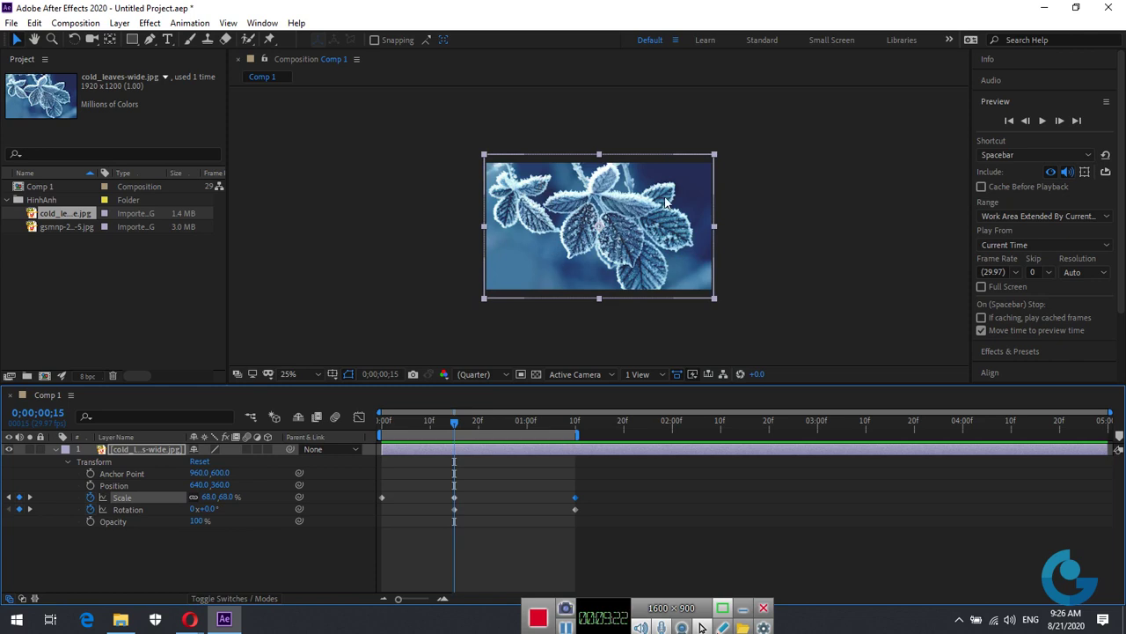
left_click_drag(210, 499, 185, 497)
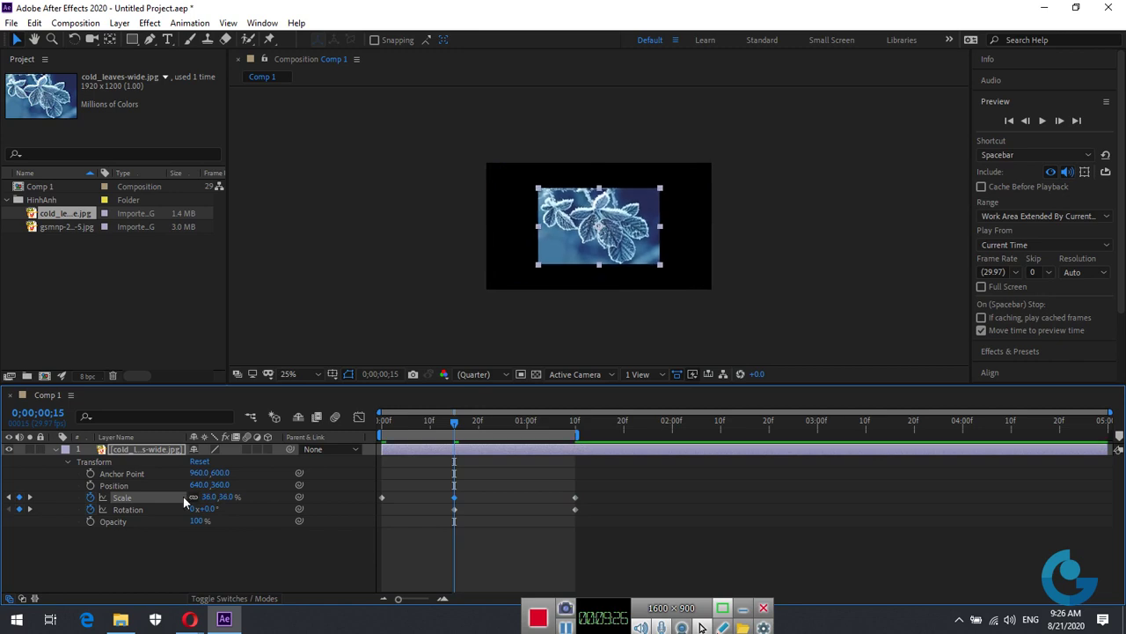
left_click(1028, 121)
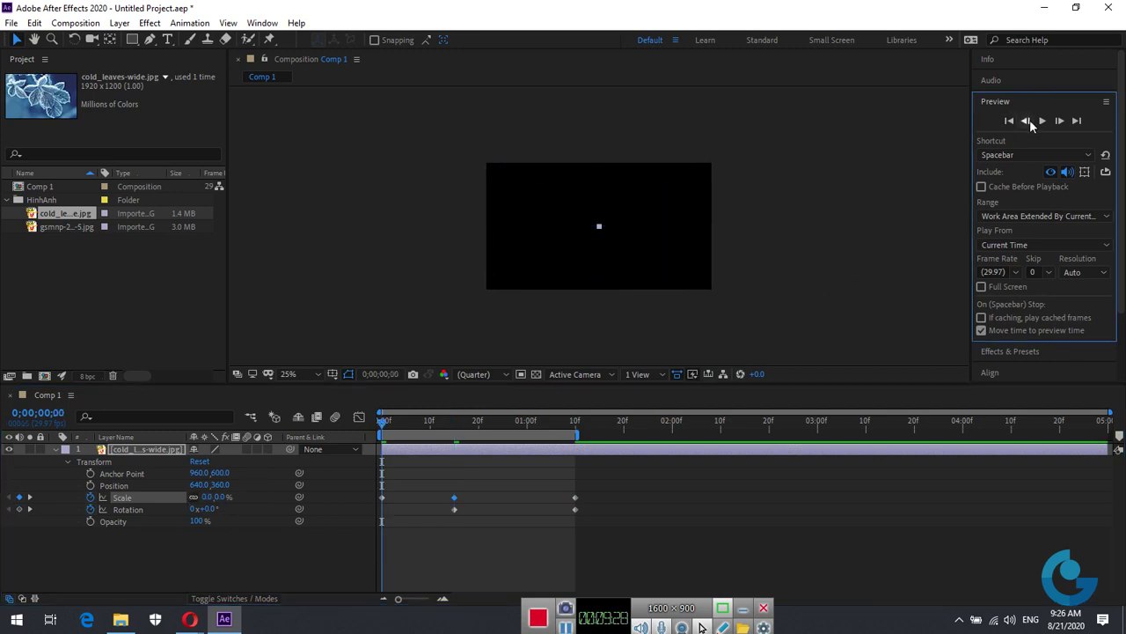
left_click(1042, 122)
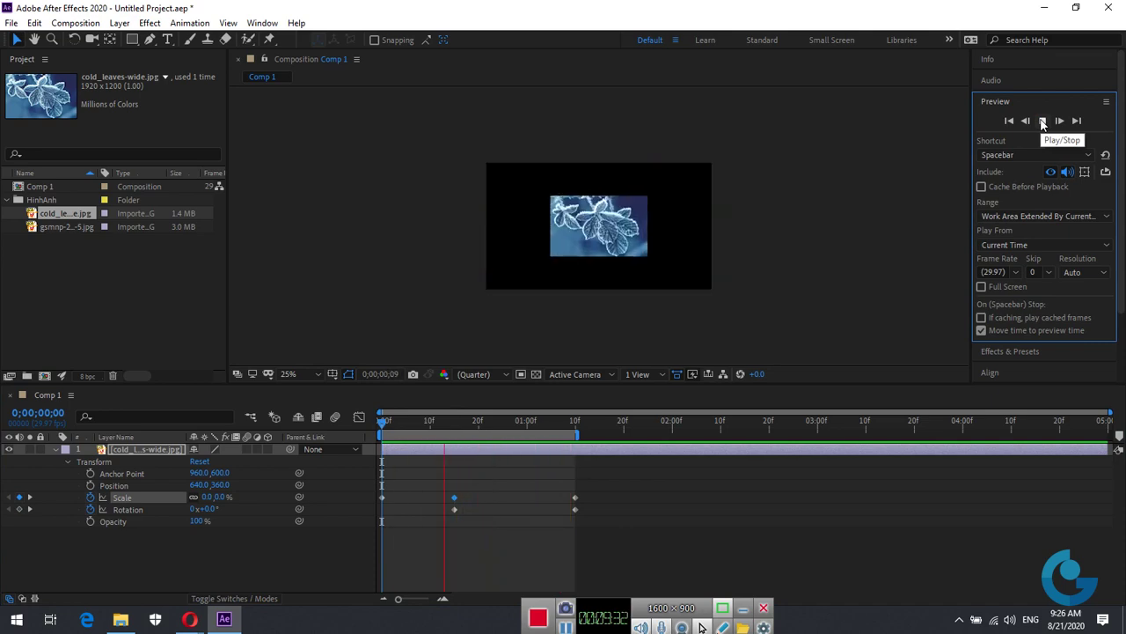
left_click(1042, 121)
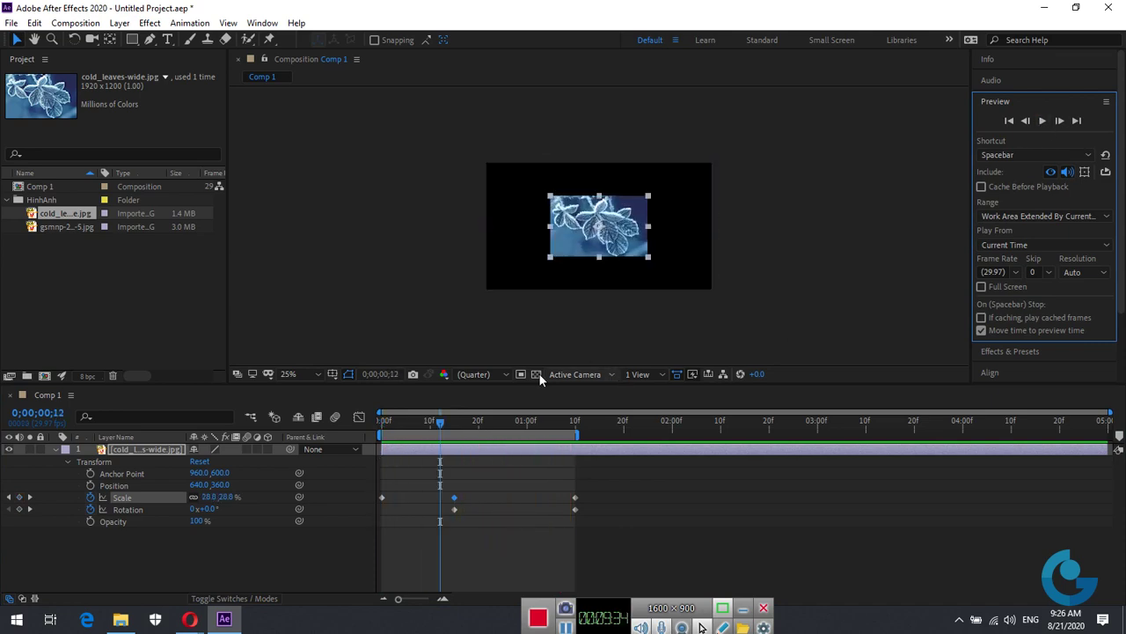
left_click_drag(444, 432, 528, 430)
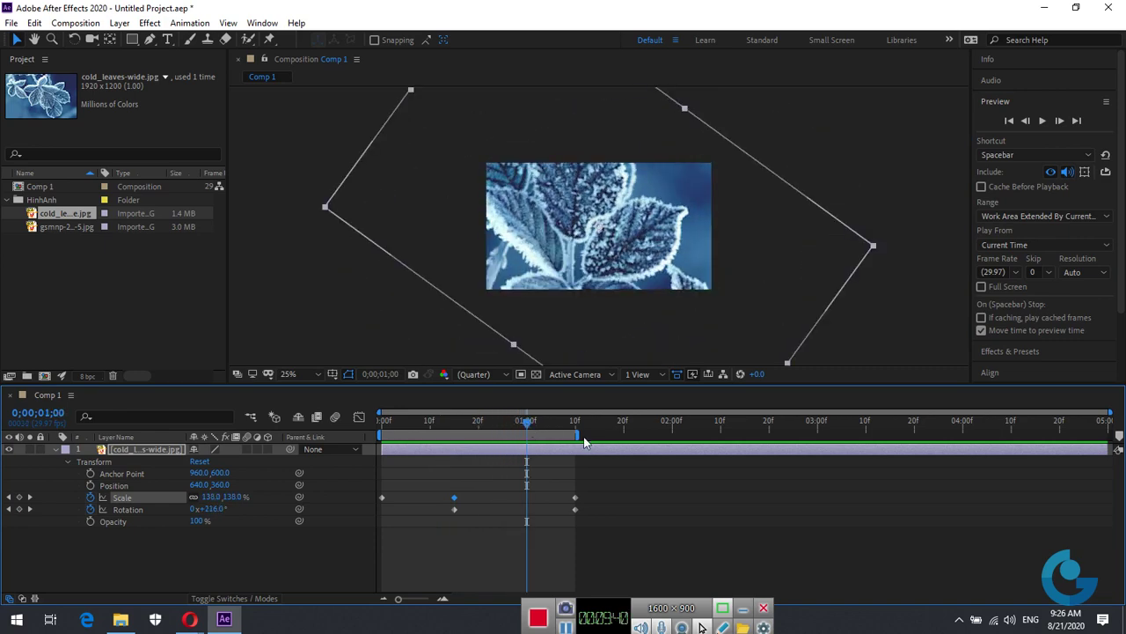
left_click_drag(579, 435, 621, 435)
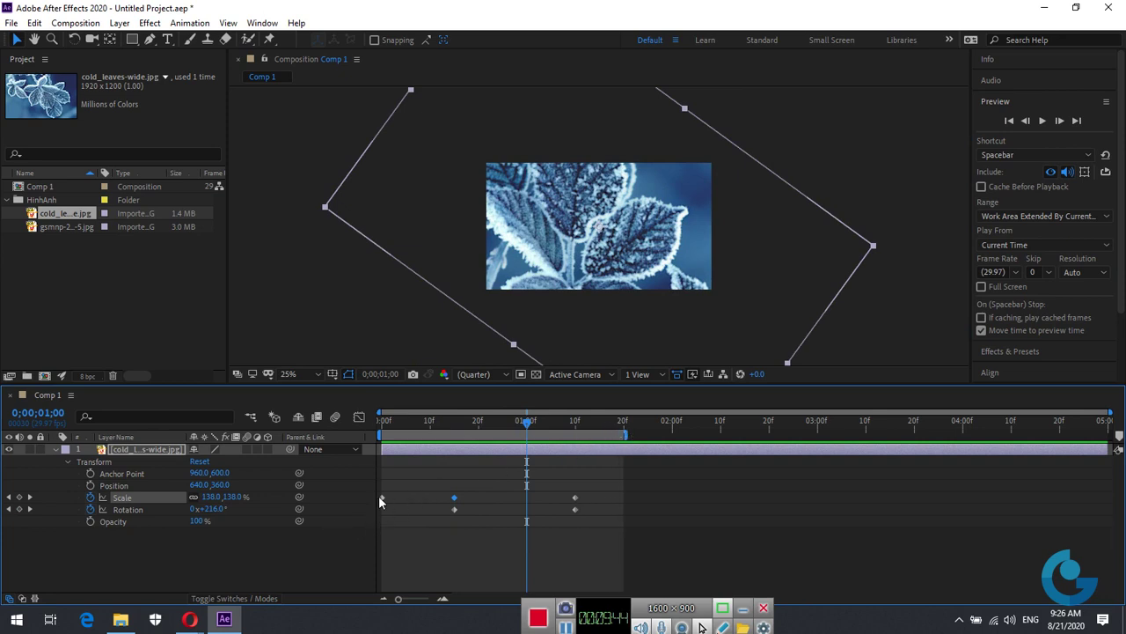
- Keyframe Opacity at 100% at 1;00 and 0% at 1;10, then preview the fade
left_click(90, 522)
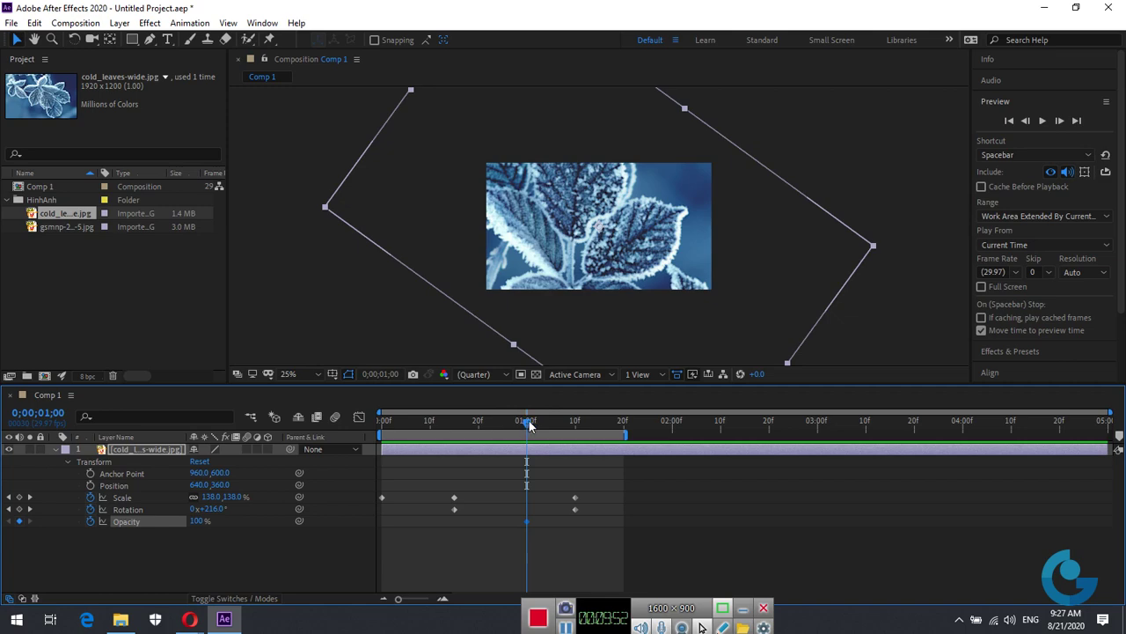
left_click_drag(528, 421, 576, 425)
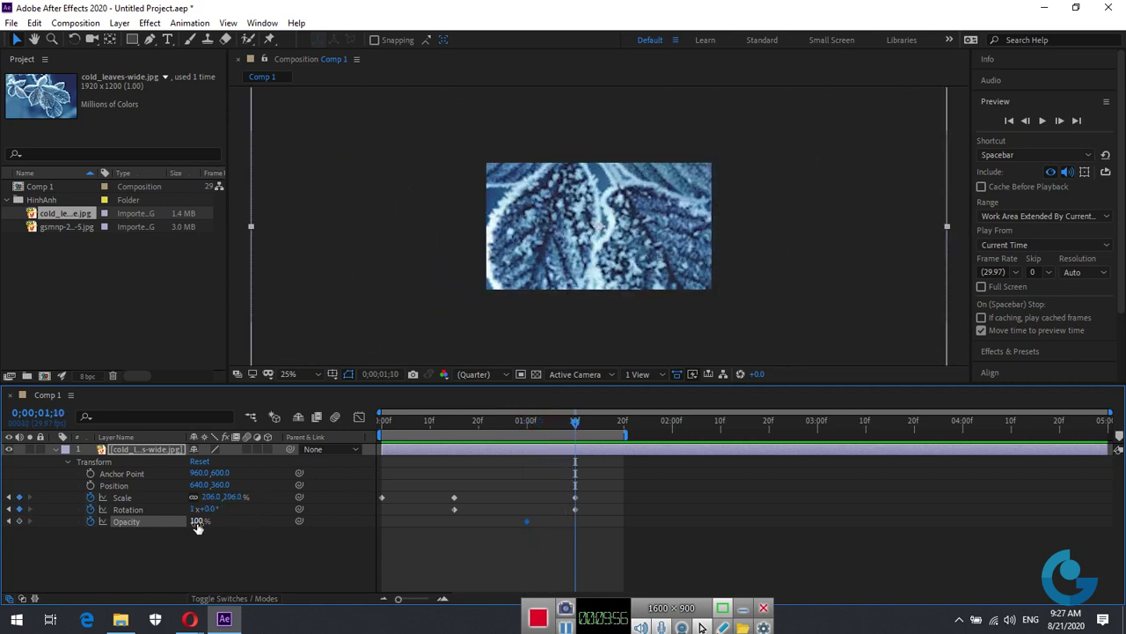
left_click_drag(198, 525, 57, 531)
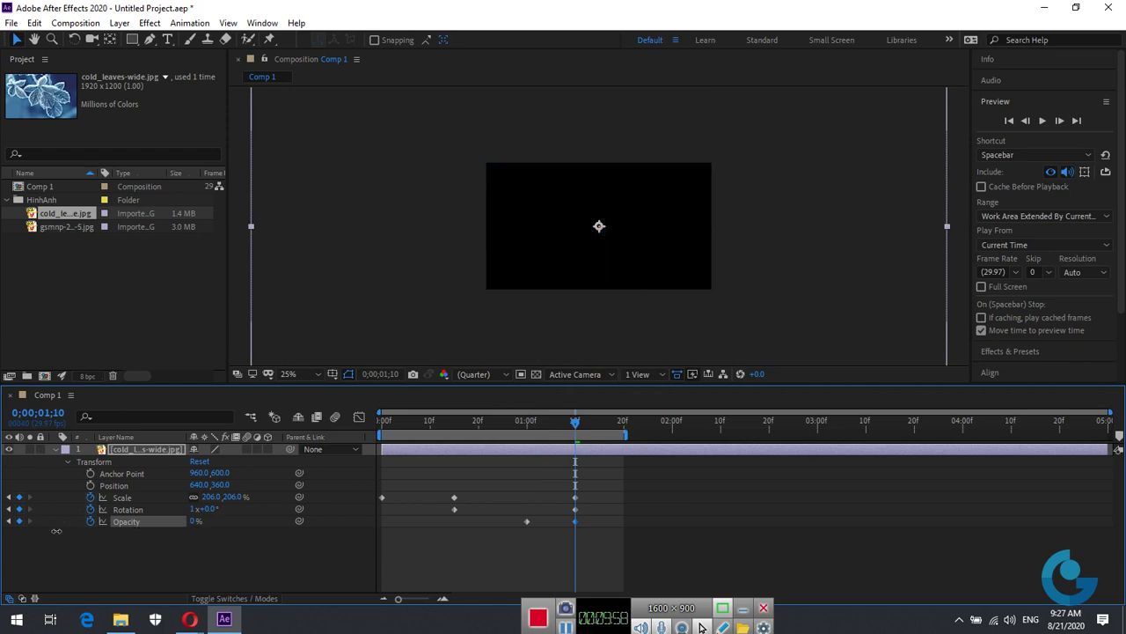
left_click(1008, 122)
left_click(1043, 122)
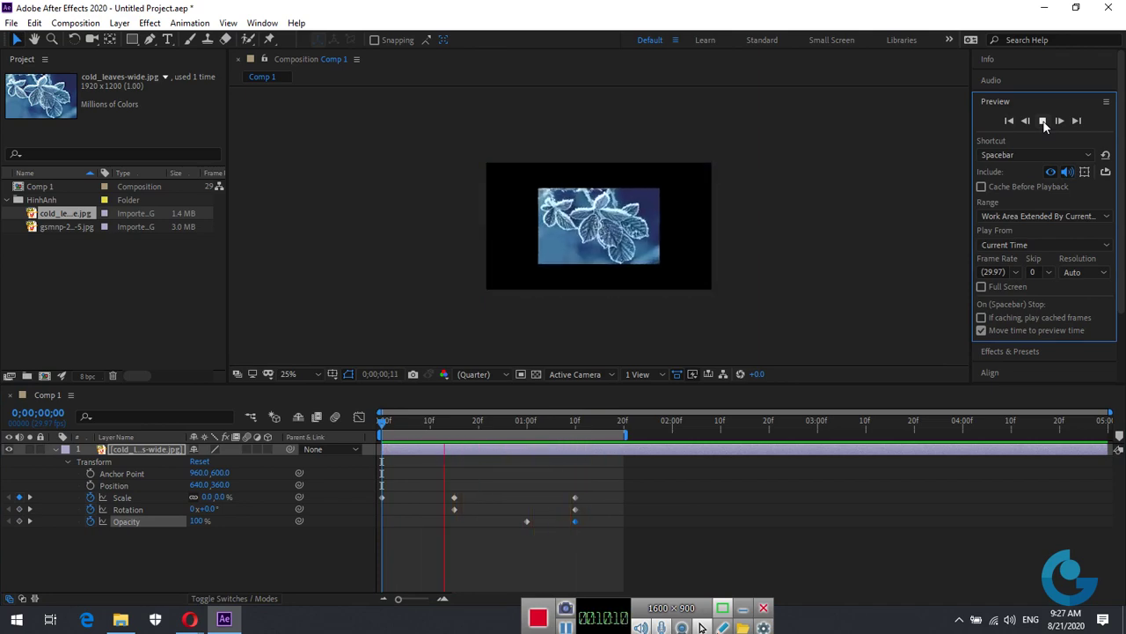
left_click(1043, 122)
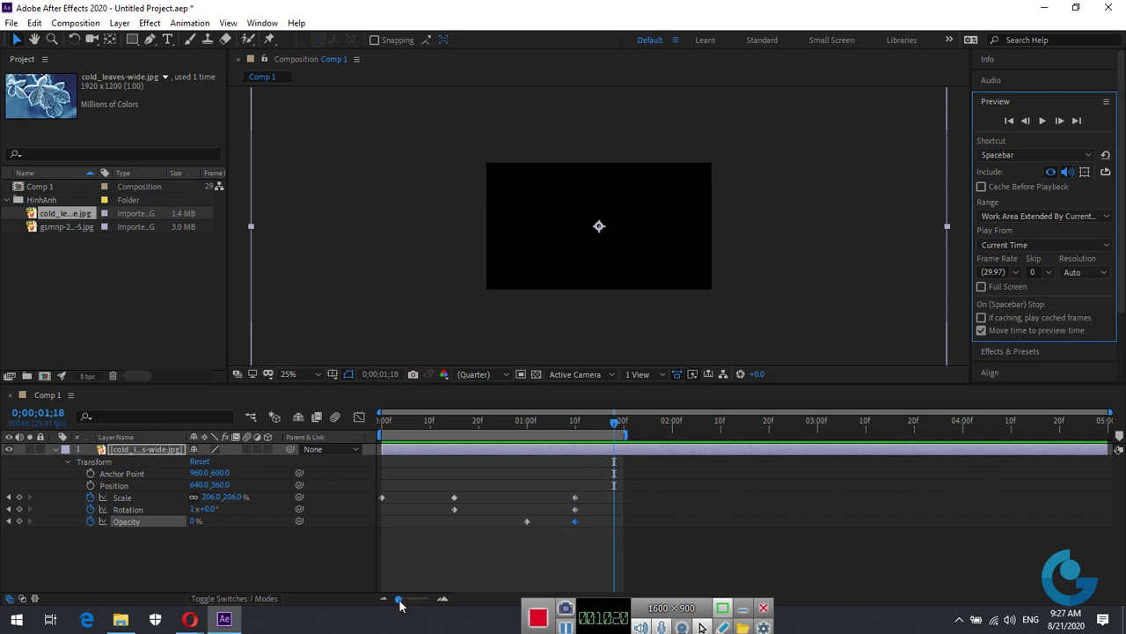
left_click_drag(398, 599, 417, 603)
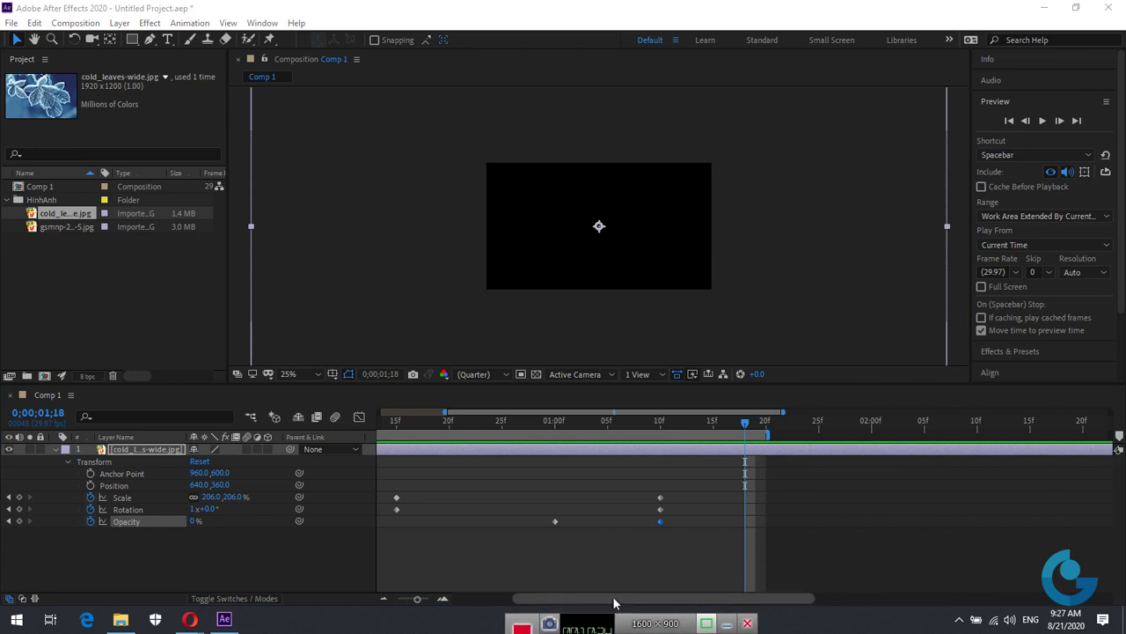
left_click(498, 600)
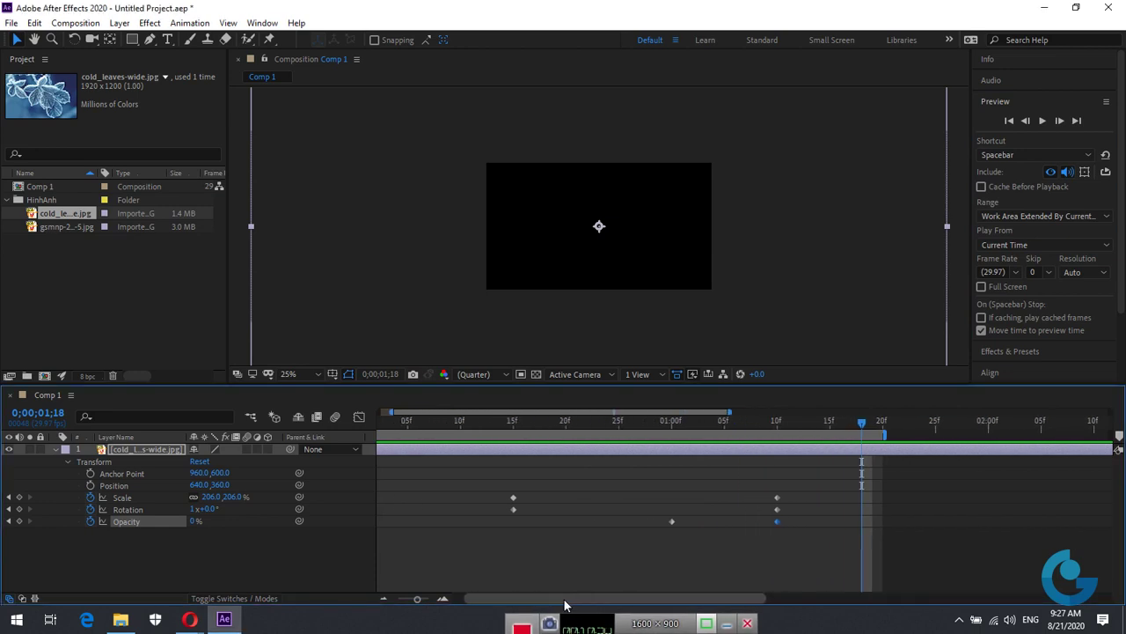
left_click(443, 598)
left_click_drag(610, 600, 489, 601)
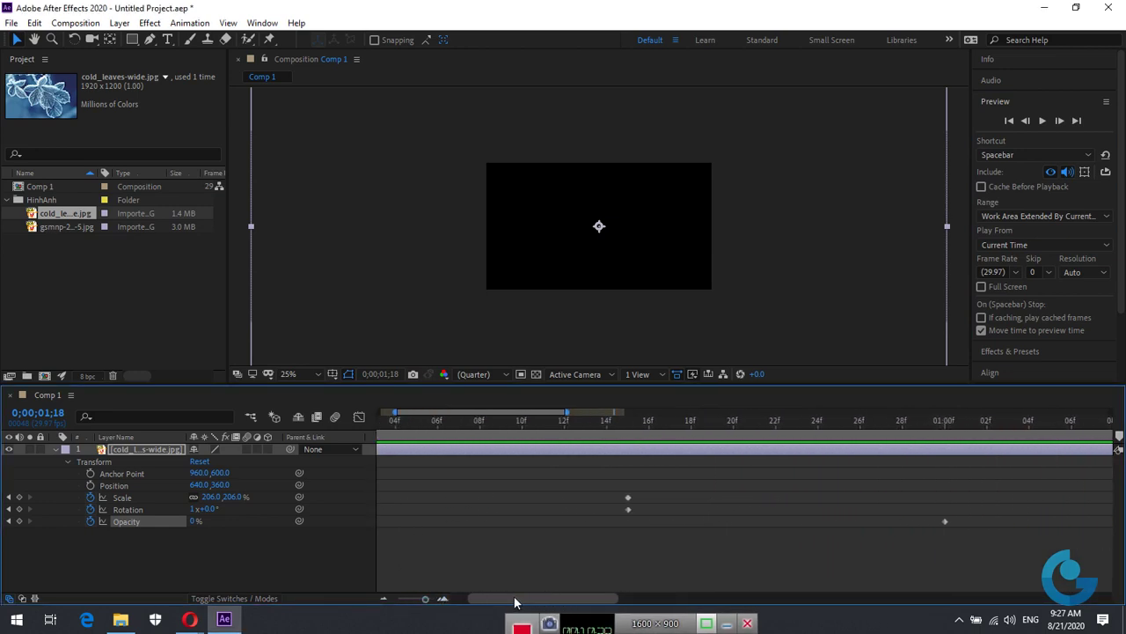
left_click(385, 599)
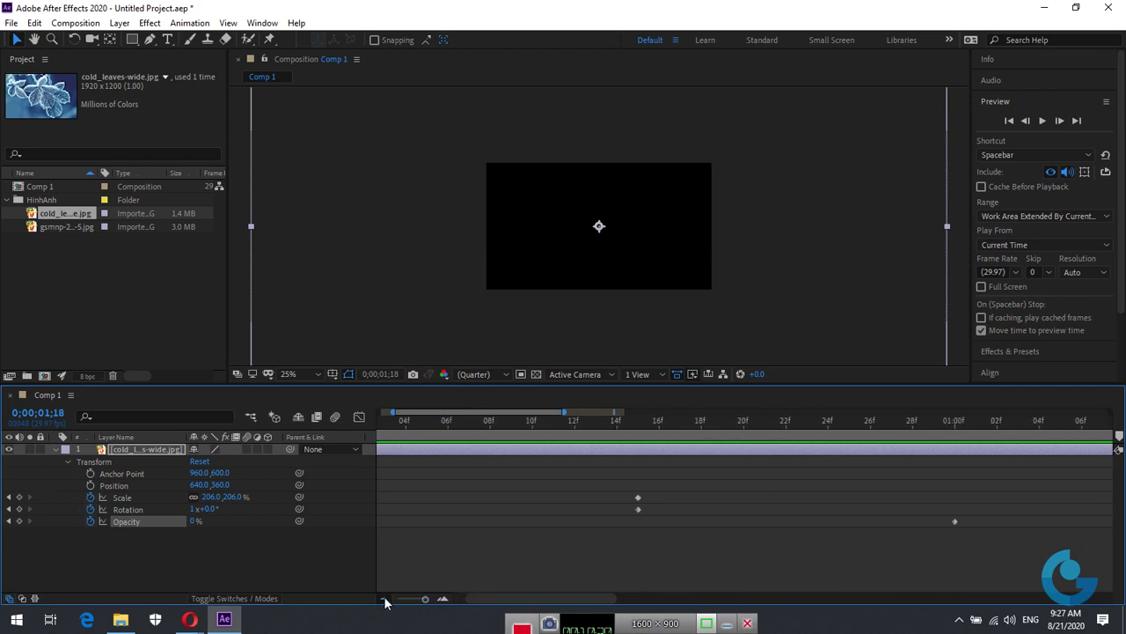
left_click(384, 600)
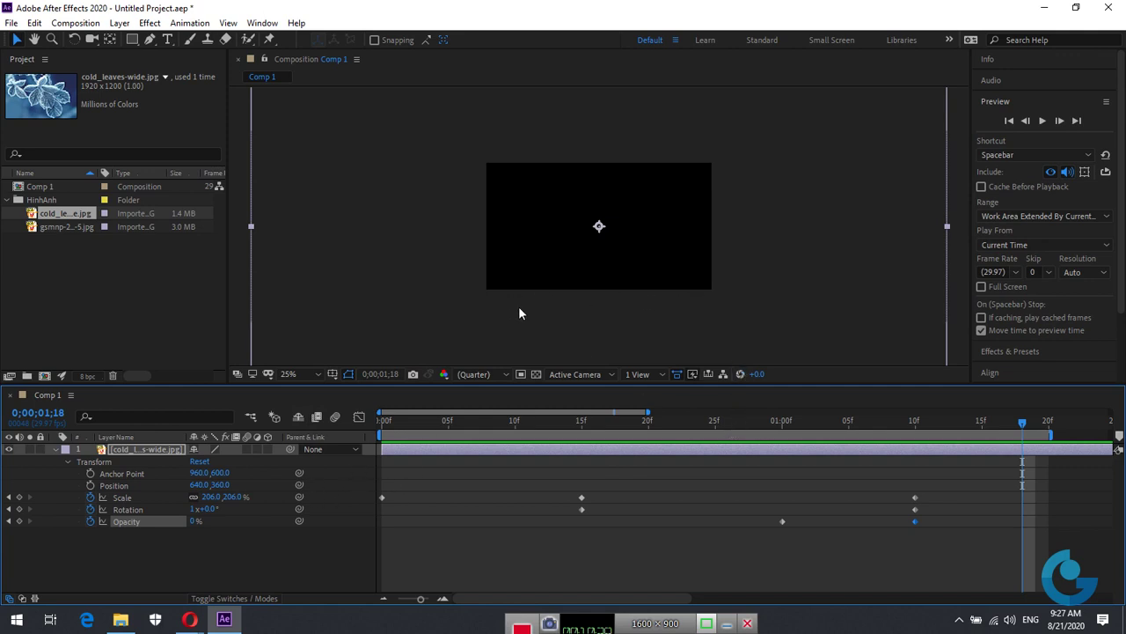
mouse_move(520, 421)
left_mouse_down()
mouse_move(374, 433)
mouse_move(391, 442)
mouse_move(633, 440)
mouse_move(1035, 423)
mouse_move(362, 452)
left_mouse_up()
left_click(261, 577)
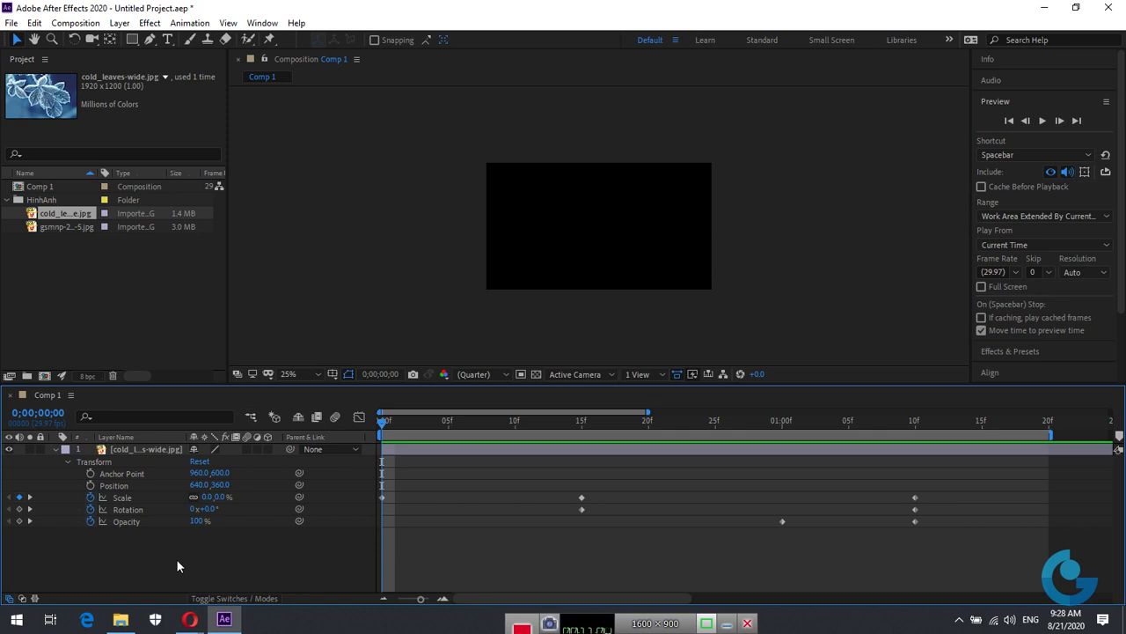
- Collapse the Transform and layer properties, then select the cold_leaves-wide.jpg layer
left_click(69, 462)
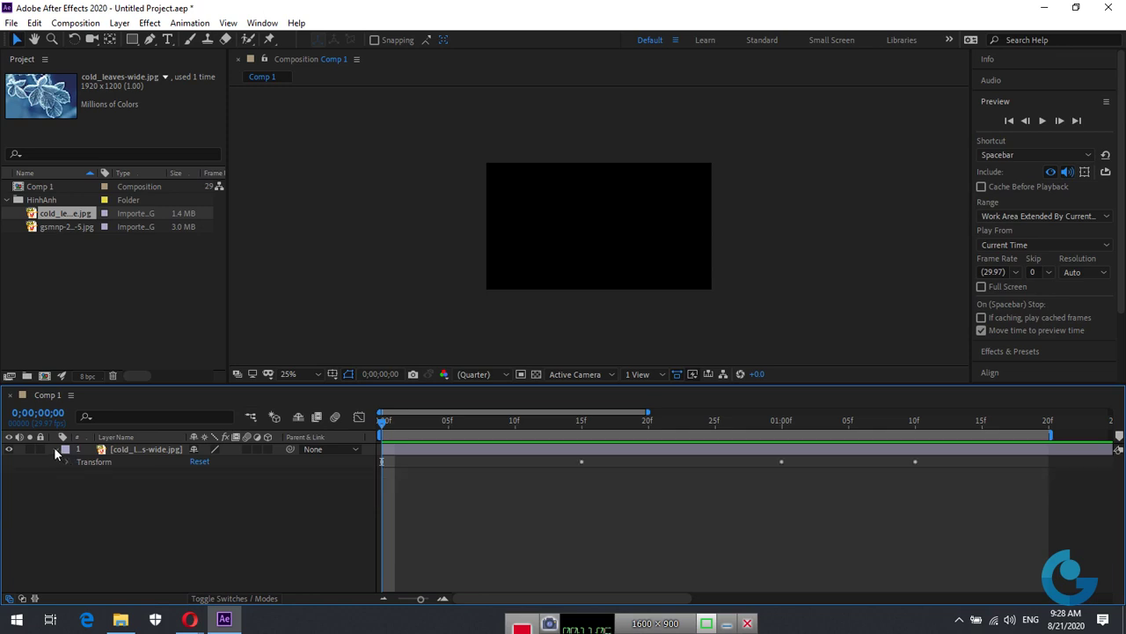
left_click(55, 449)
left_click(137, 445)
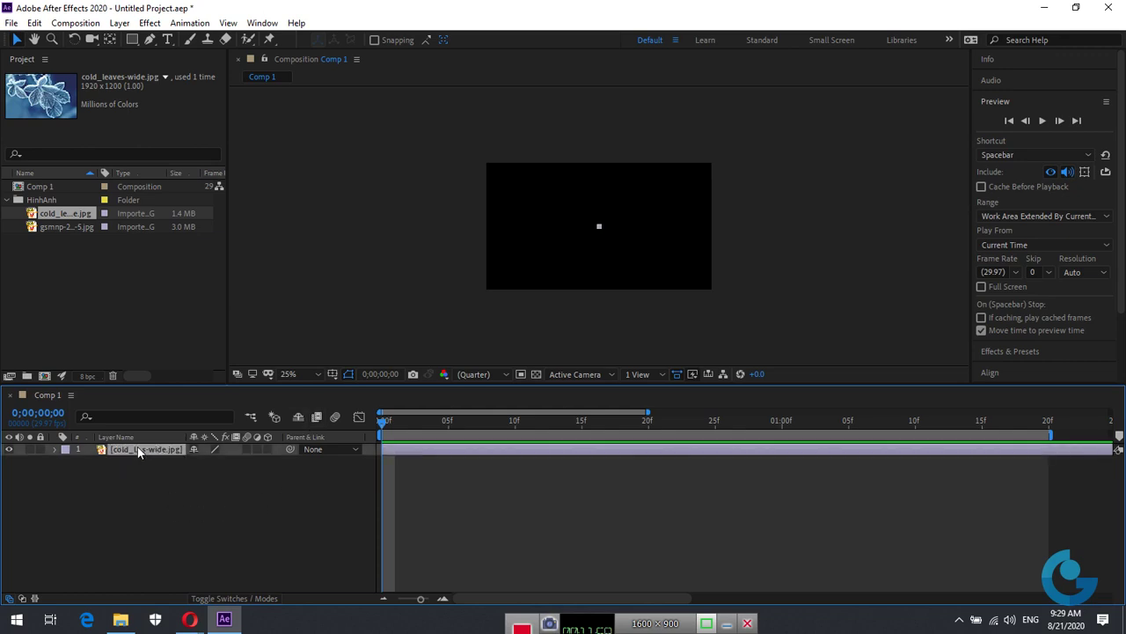
- Import the CoA-Two-Line-Stacked-Navy logo and add it as a layer in Comp 1
double_click(110, 302)
left_click(70, 65)
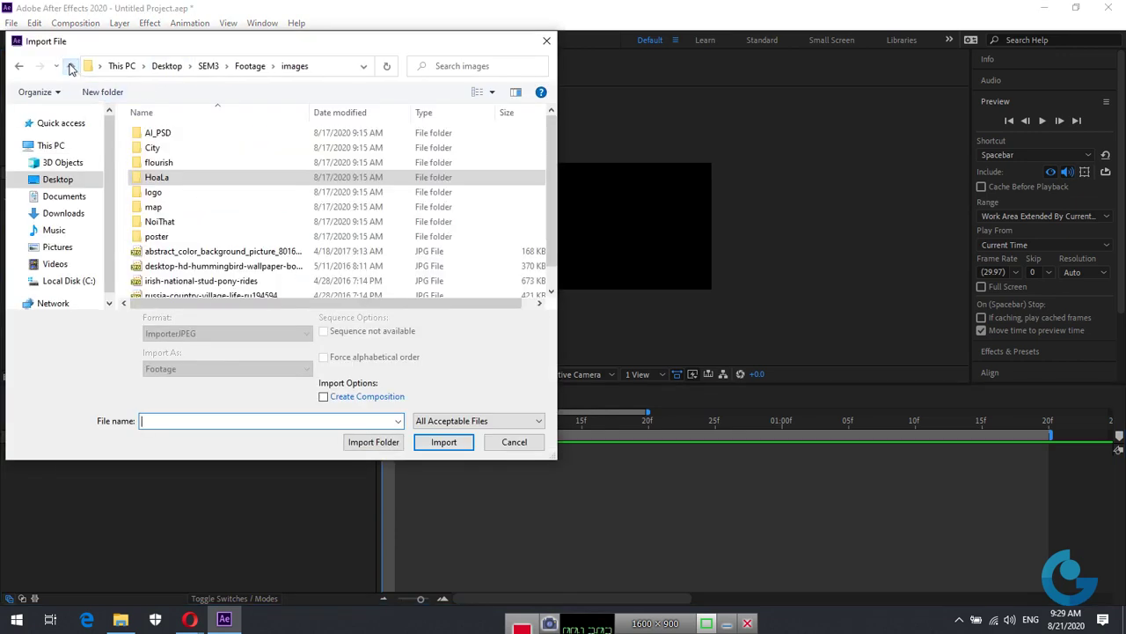
double_click(173, 195)
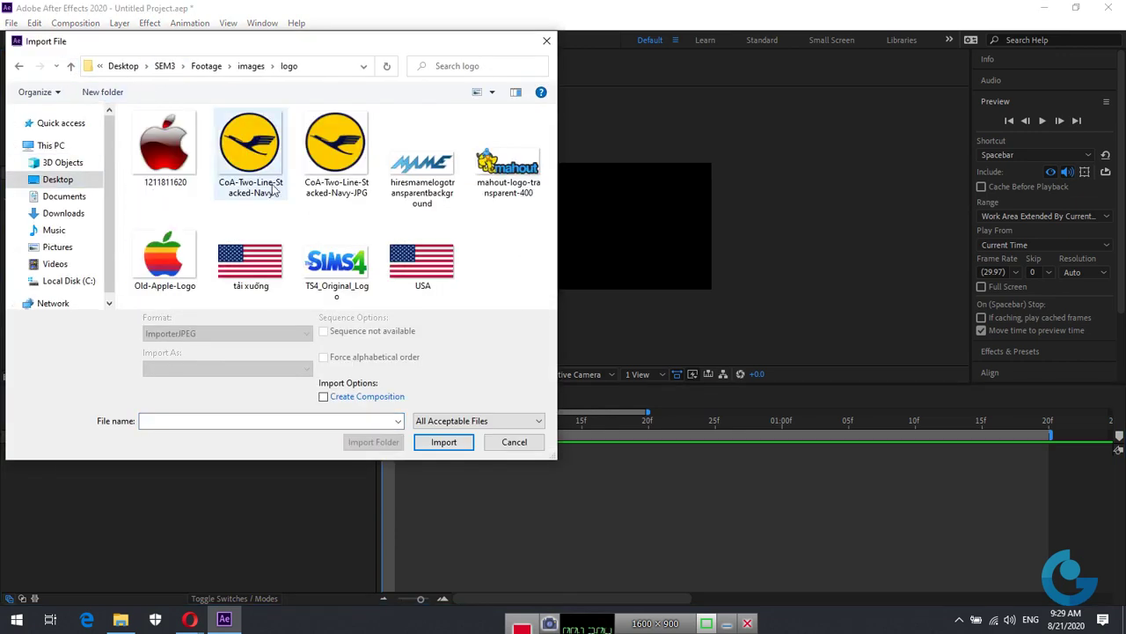
left_click(269, 158)
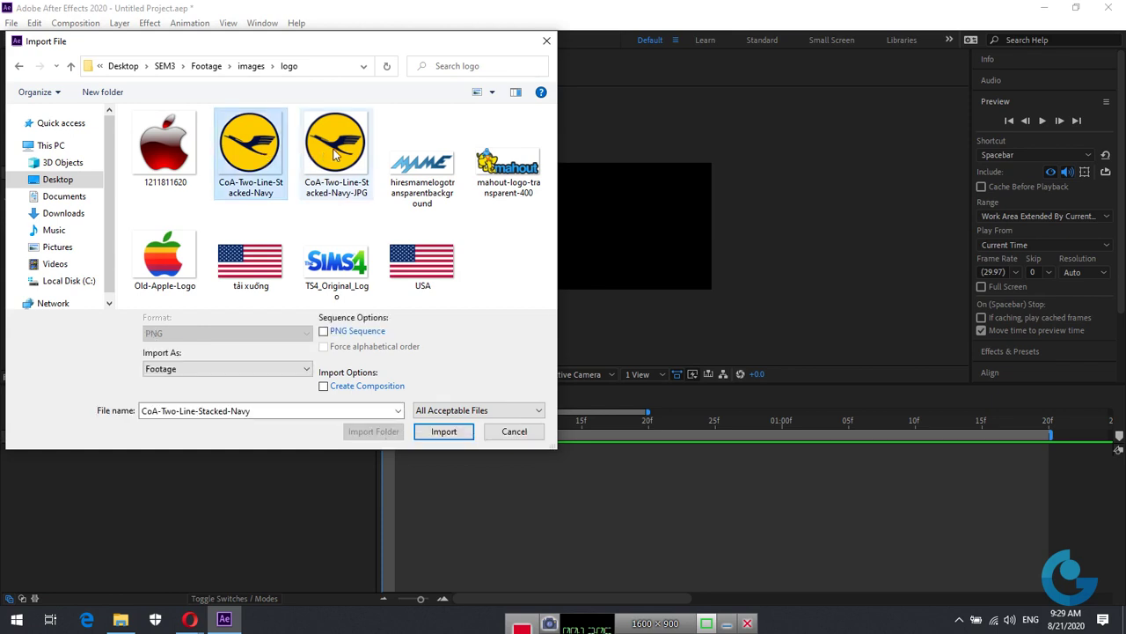
left_click(444, 432)
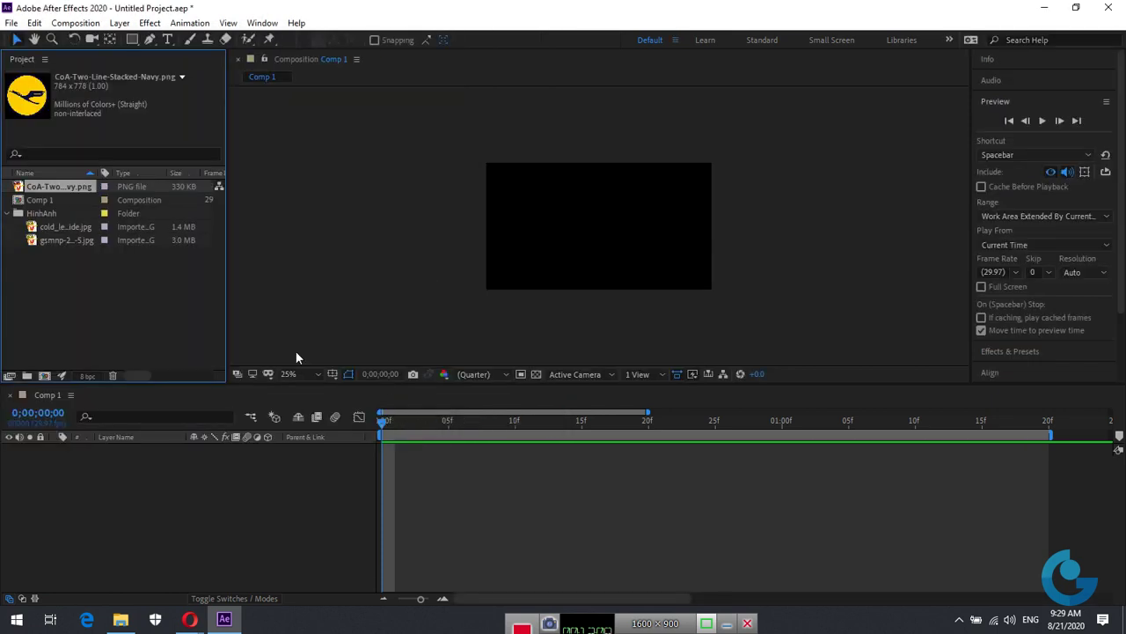
left_click_drag(72, 186, 111, 495)
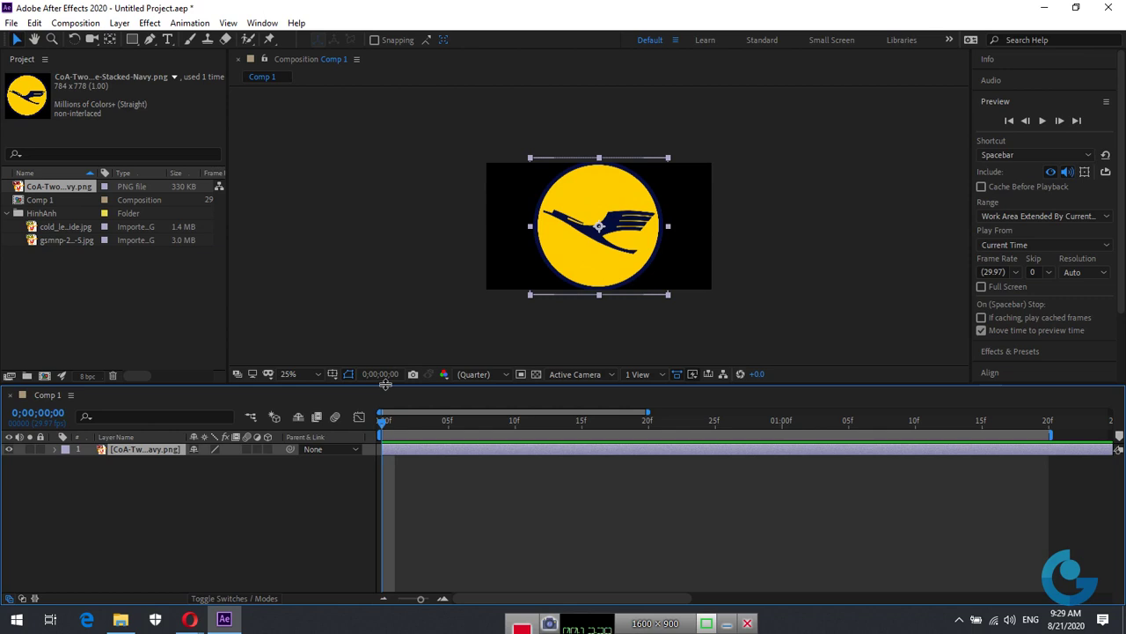
- Select the logo layer and set the current time to frame 5
left_click(203, 469)
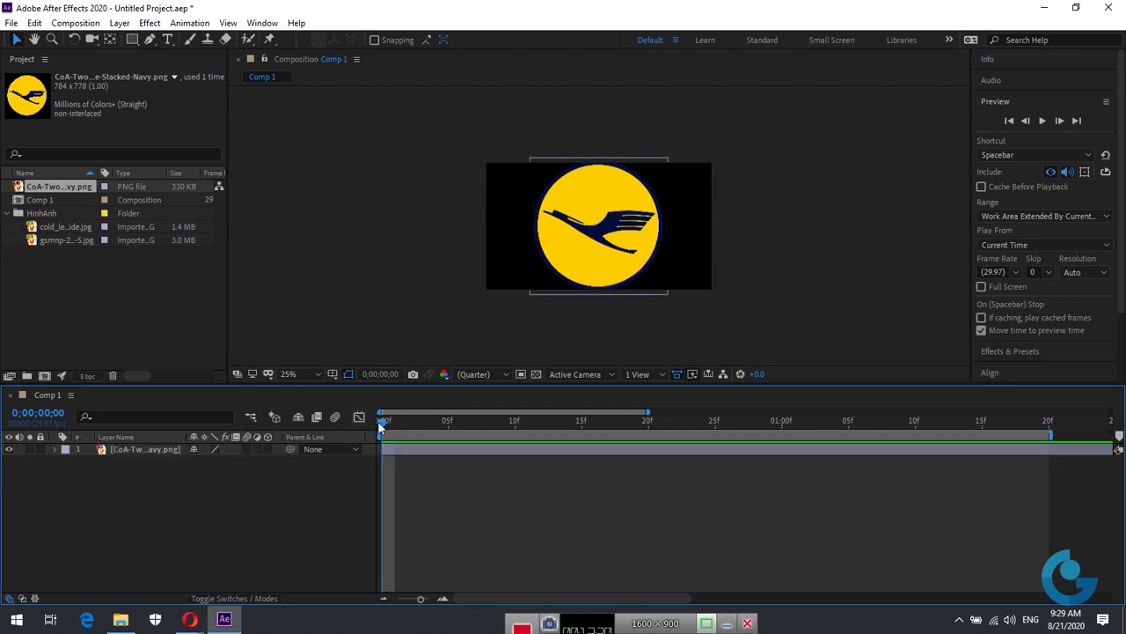
left_click(135, 450)
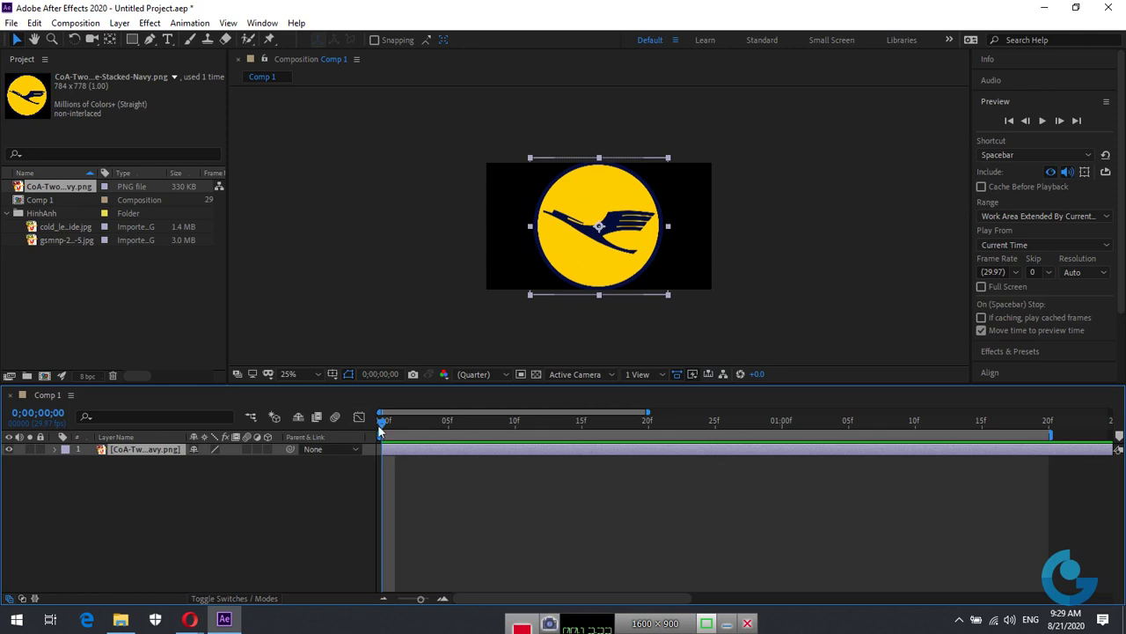
left_click_drag(379, 423, 445, 426)
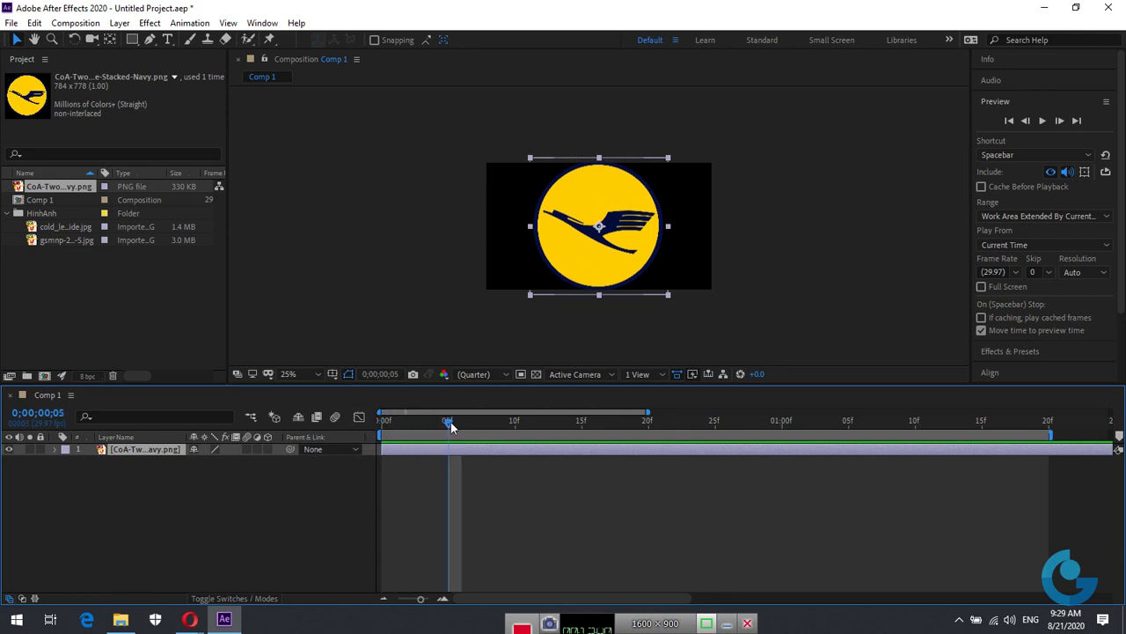
left_click_drag(448, 423, 515, 423)
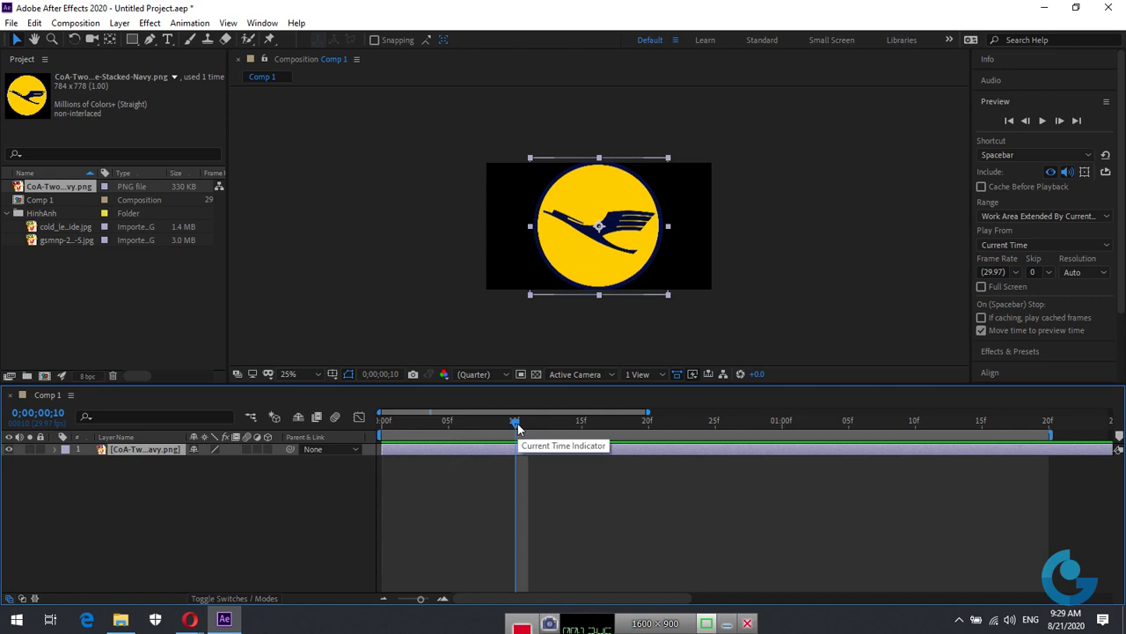
left_click_drag(517, 426, 456, 437)
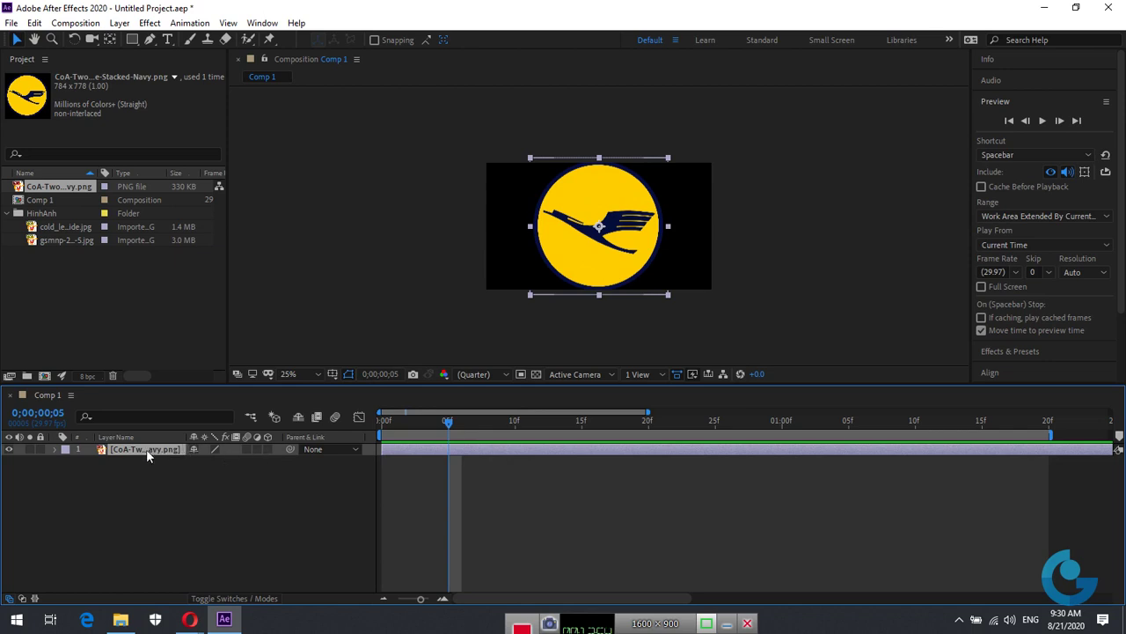
- Set the logo's Scale to 679% and keyframe it at frame 5
key("s")
left_click_drag(212, 466, 468, 460)
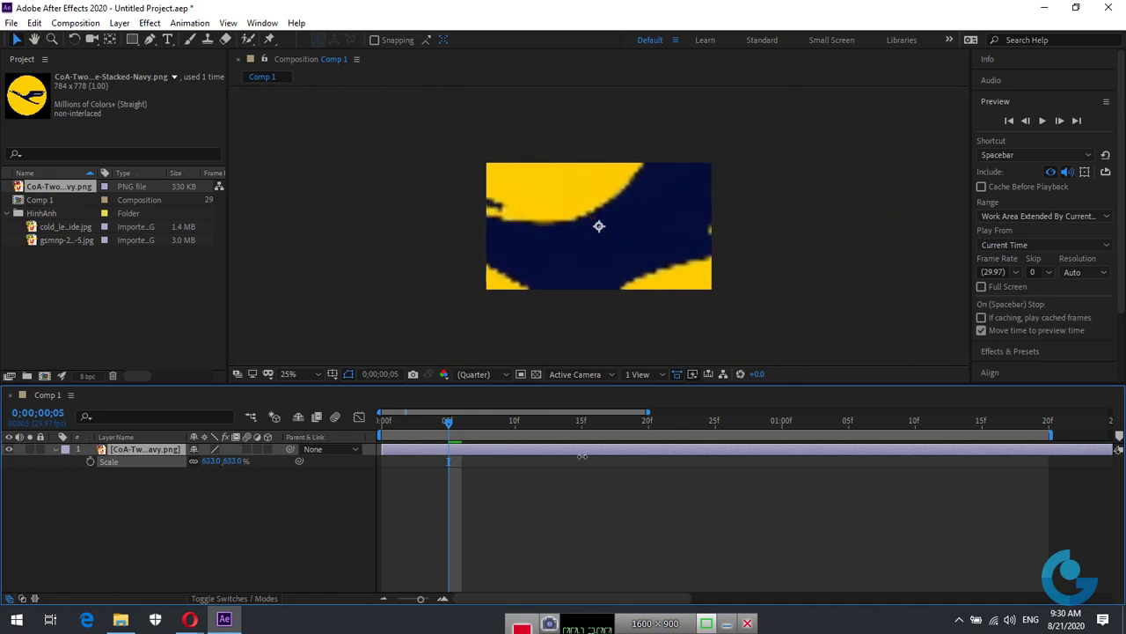
left_click_drag(469, 460, 610, 458)
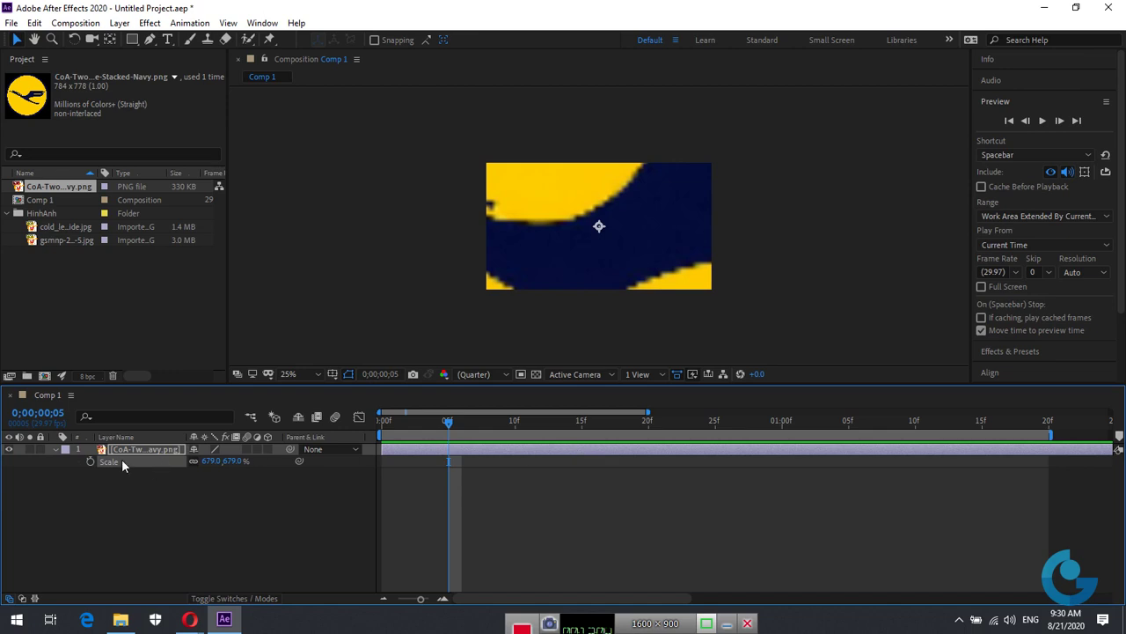
left_click(91, 461)
- Add a 44% Scale keyframe at frame 13 and trim the work area to 20 frames
left_click_drag(449, 426, 550, 423)
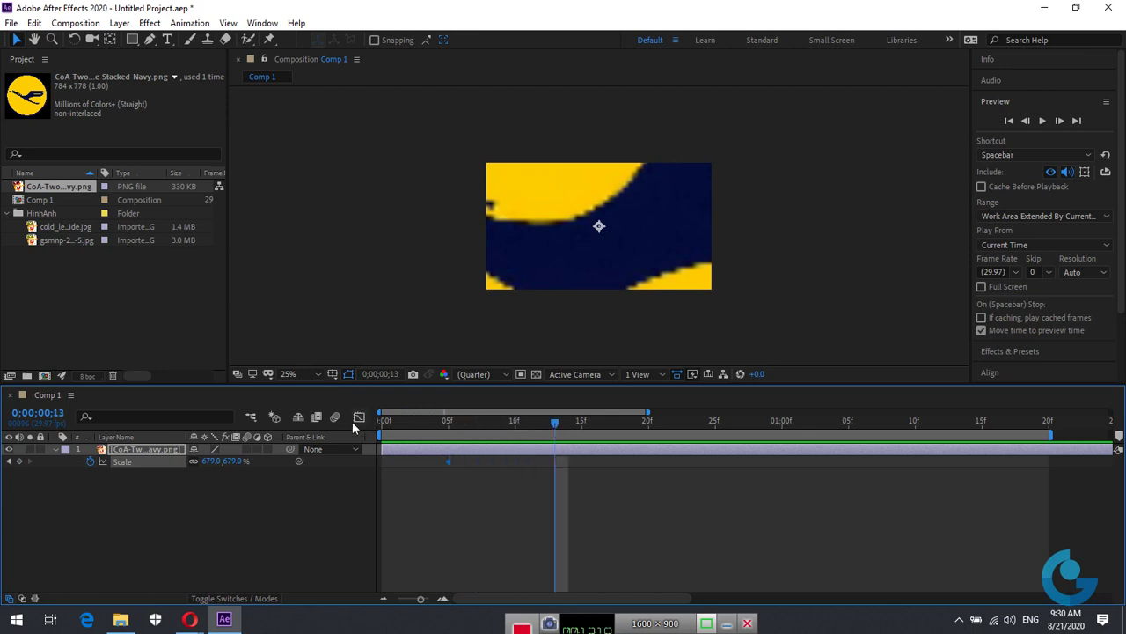
left_click_drag(212, 461, 34, 497)
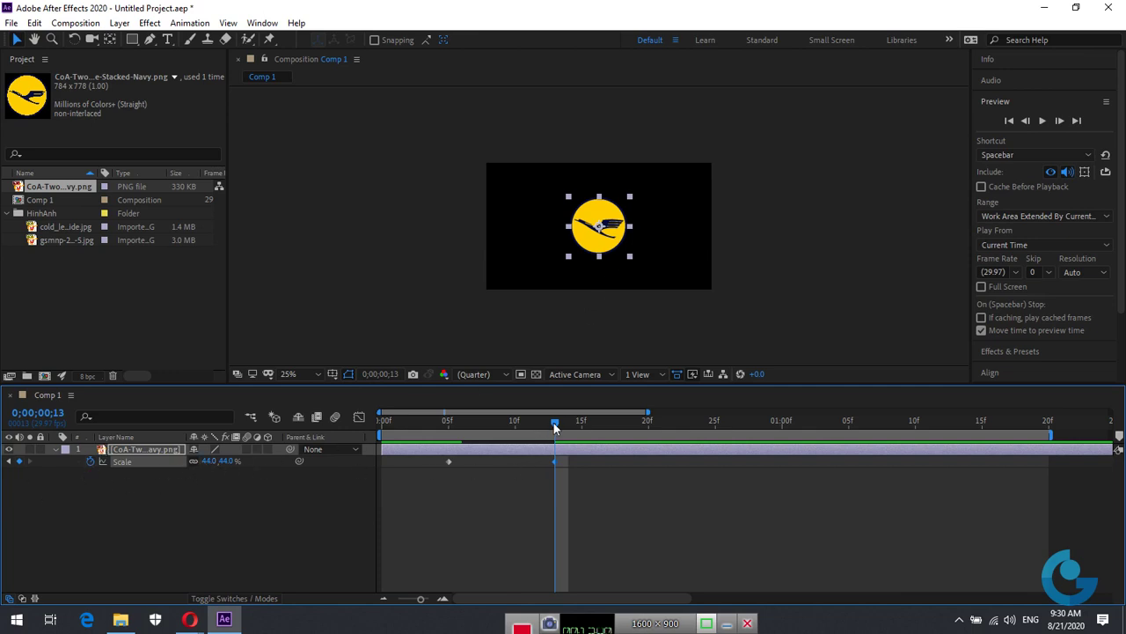
left_click_drag(554, 428, 477, 437)
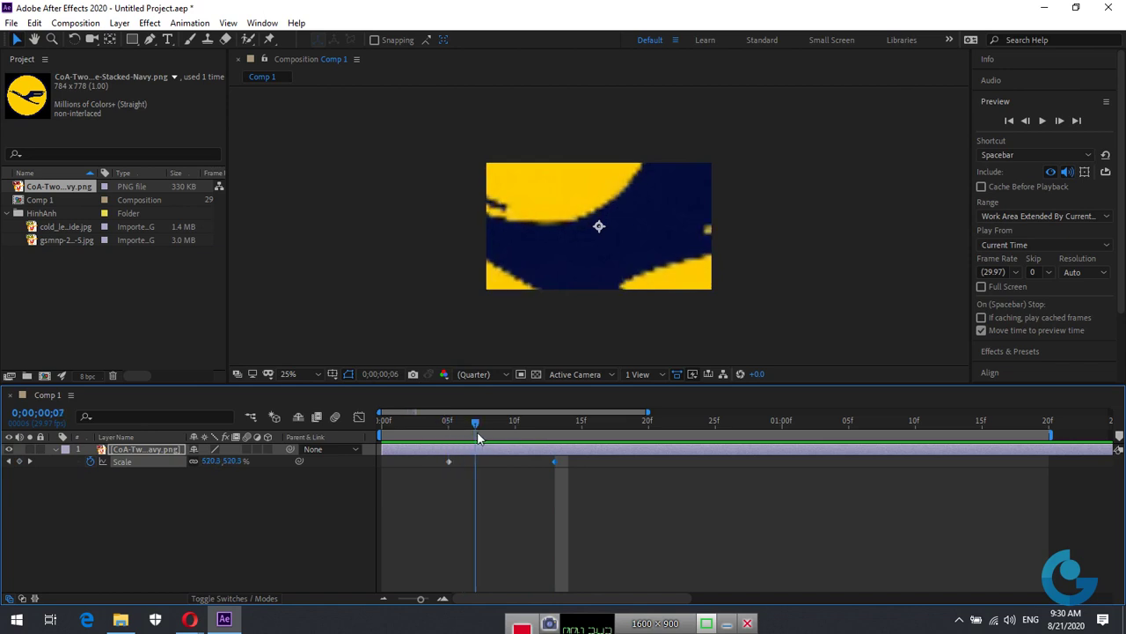
left_click_drag(420, 598, 414, 599)
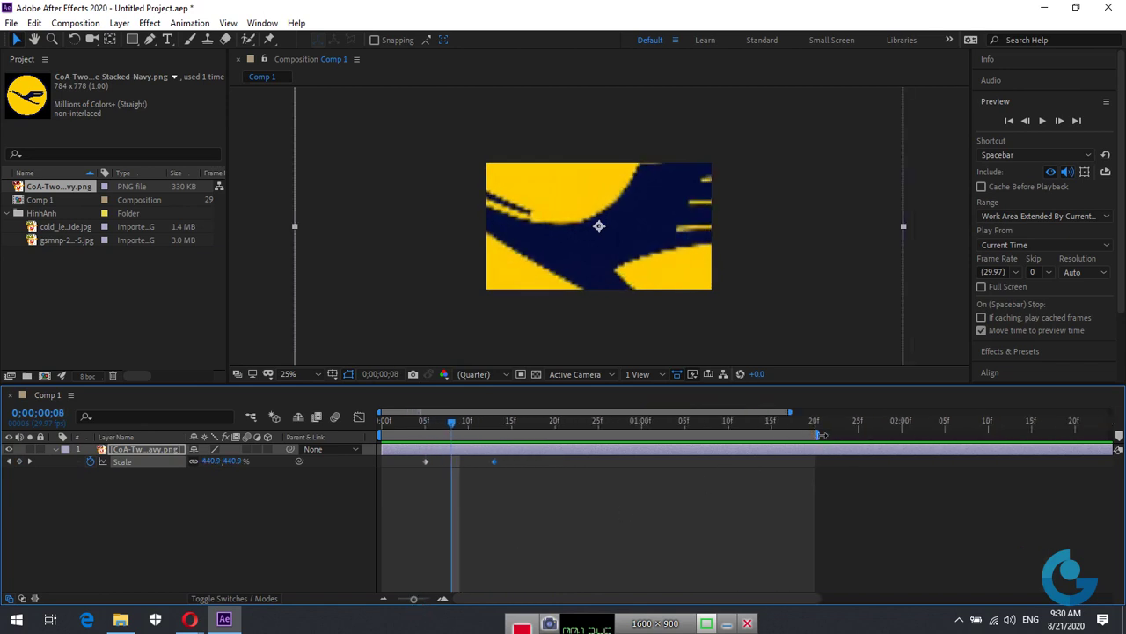
left_click_drag(821, 439, 550, 445)
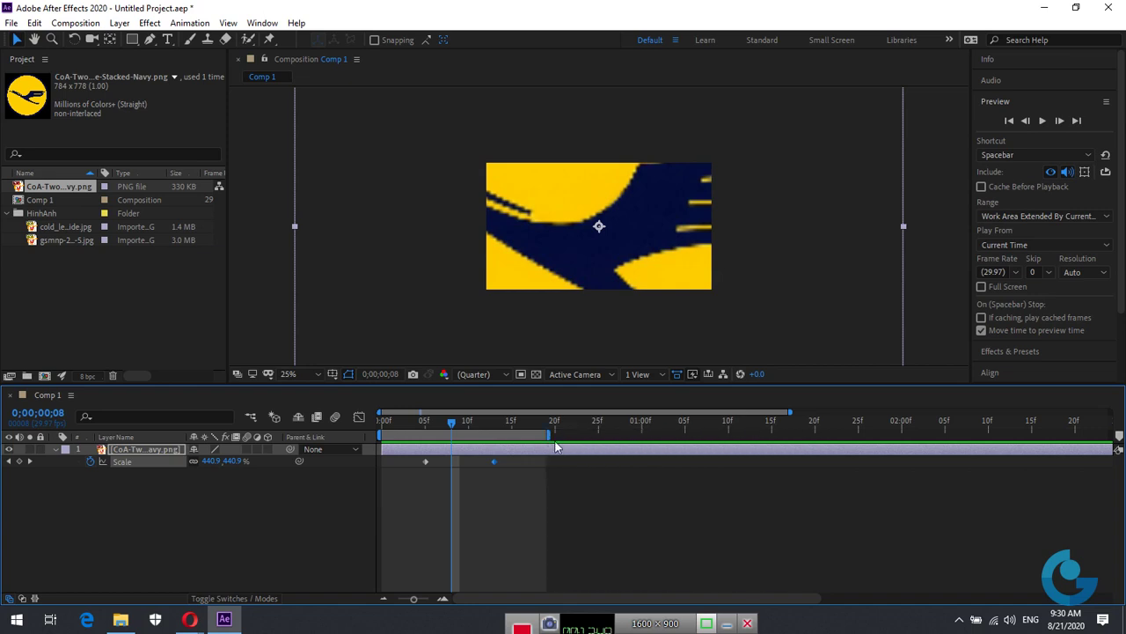
left_click(1041, 121)
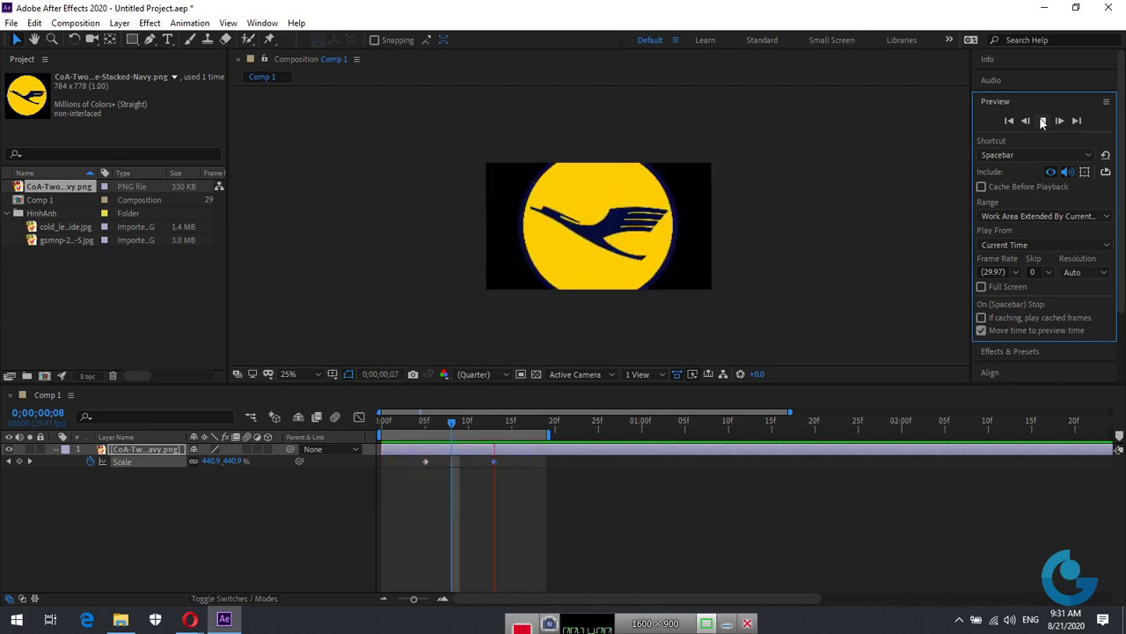
left_click(1043, 120)
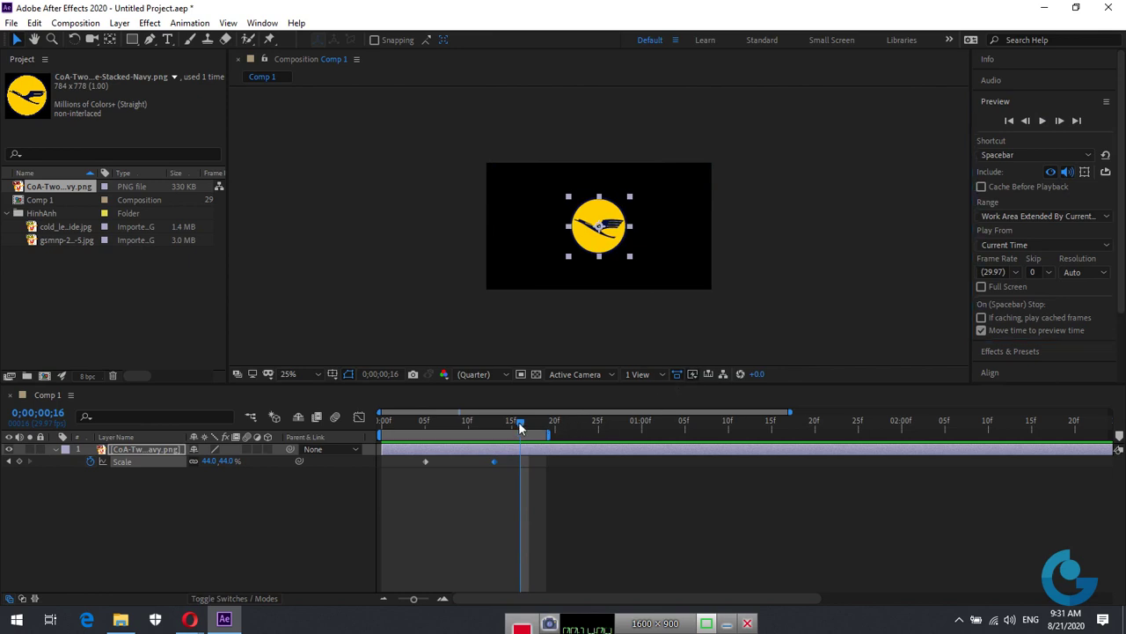
mouse_move(521, 428)
left_mouse_down()
mouse_move(432, 431)
mouse_move(493, 434)
left_mouse_up()
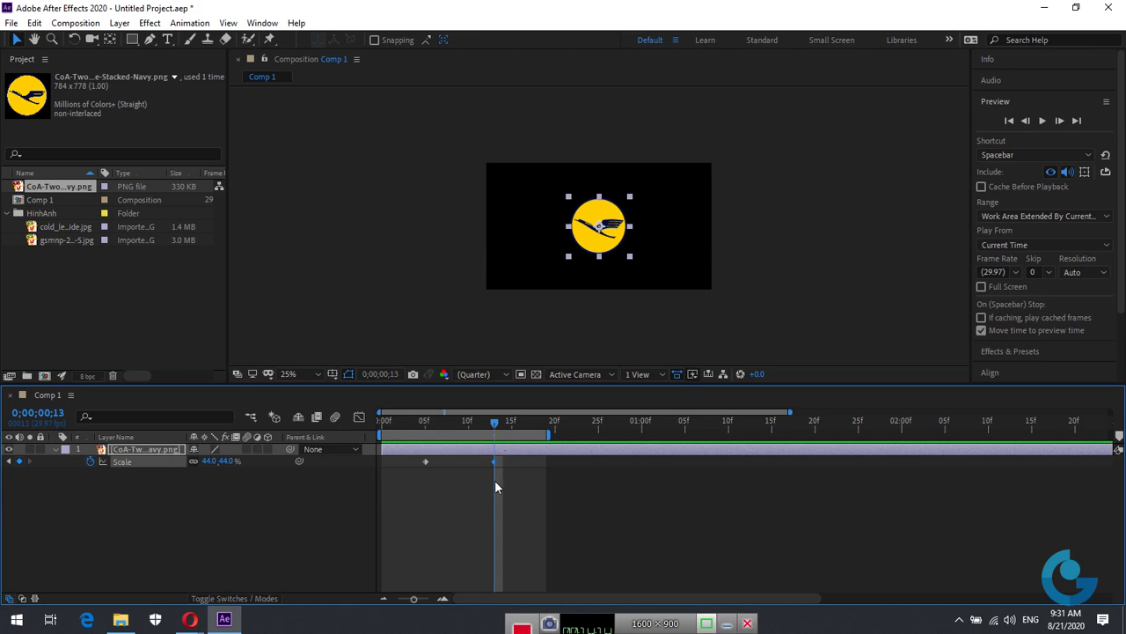
- Raise the logo's Scale to 53% at frame 16 and extend the work area to frame 25
left_click(443, 599)
left_click(442, 599)
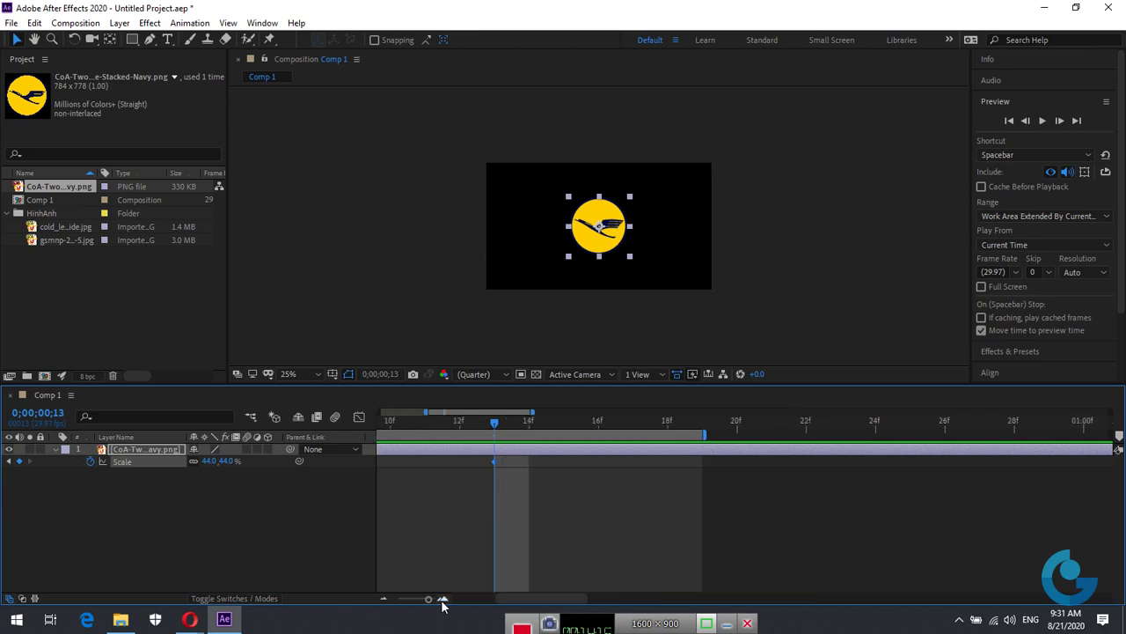
left_click(442, 599)
left_click_drag(446, 424, 555, 427)
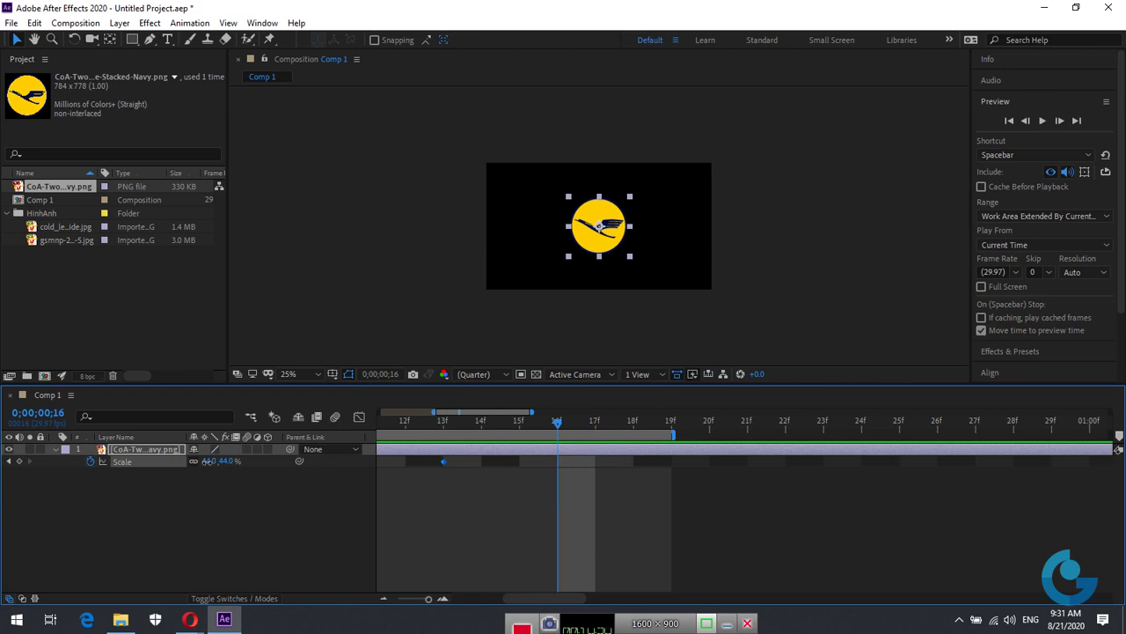
left_click_drag(208, 461, 212, 461)
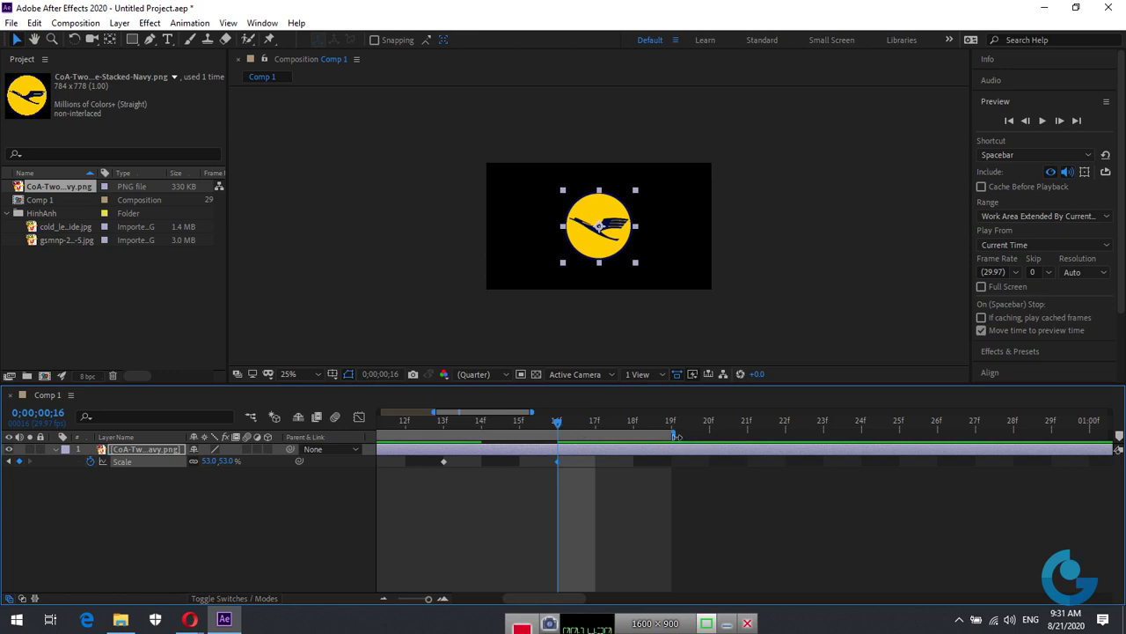
left_click_drag(675, 435, 901, 435)
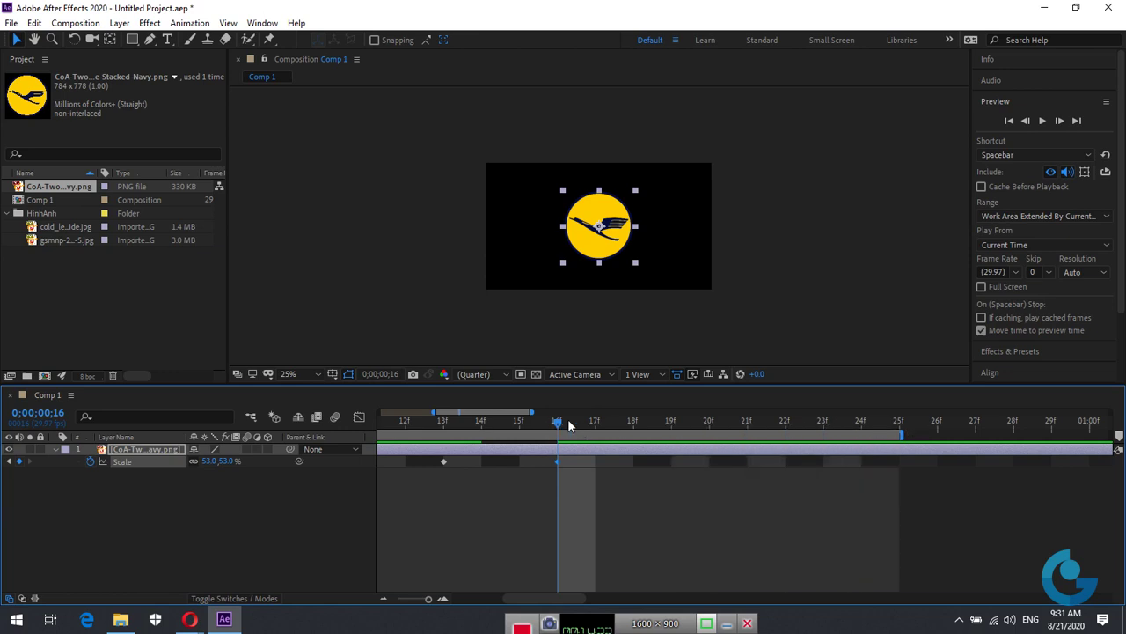
- Copy the 44% Scale keyframe from frame 13 to frame 19
left_click_drag(561, 425, 671, 423)
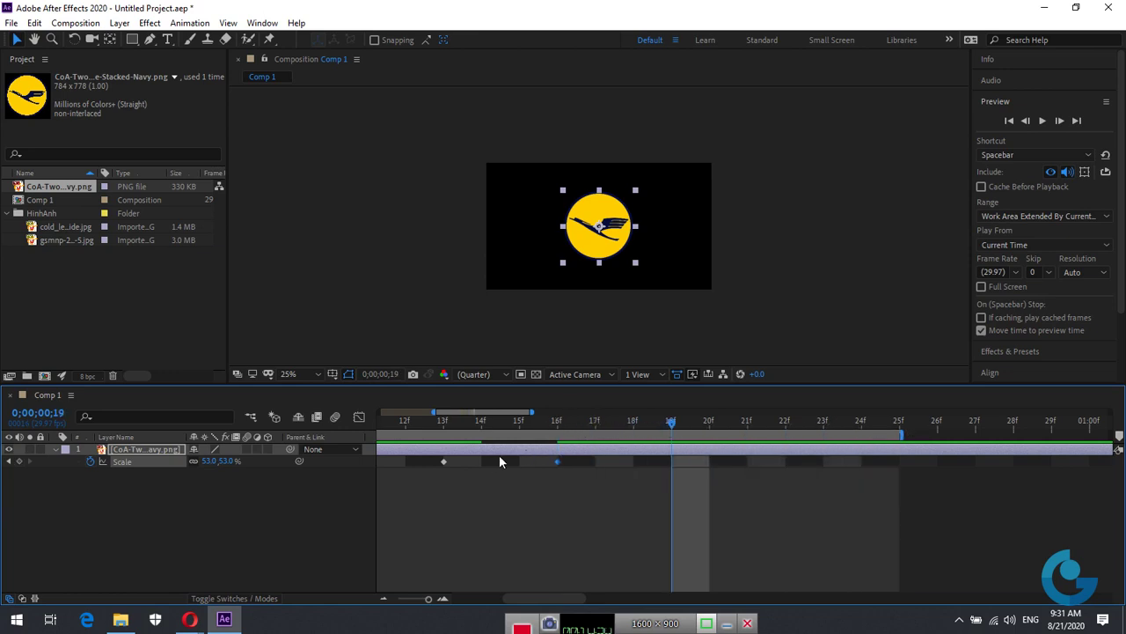
left_click(459, 480)
left_click_drag(460, 480, 429, 456)
key("ctrl+v")
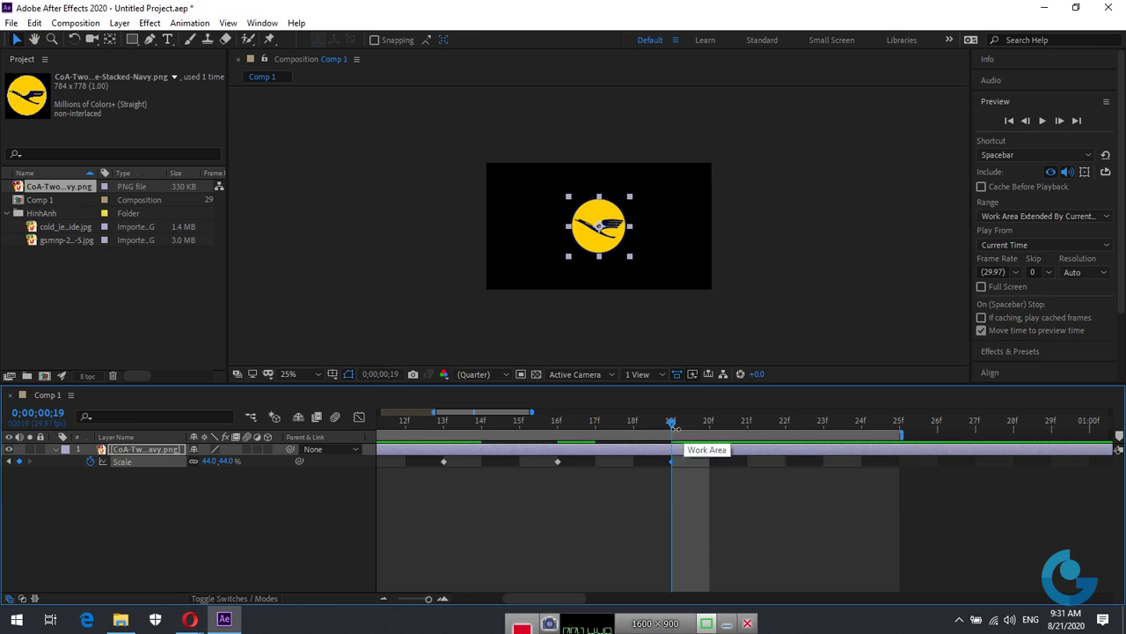
- Paste the frame 16 and 19 keyframes at frames 22 and 25, extending the work area to about 28
left_click_drag(673, 423, 782, 431)
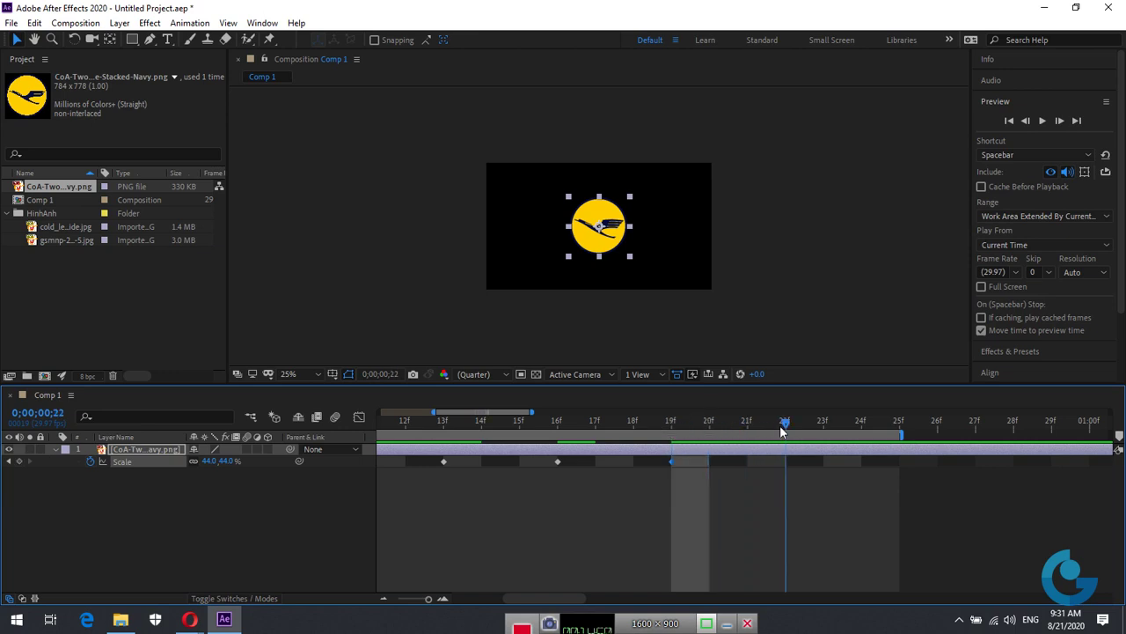
left_click_drag(704, 482, 482, 463)
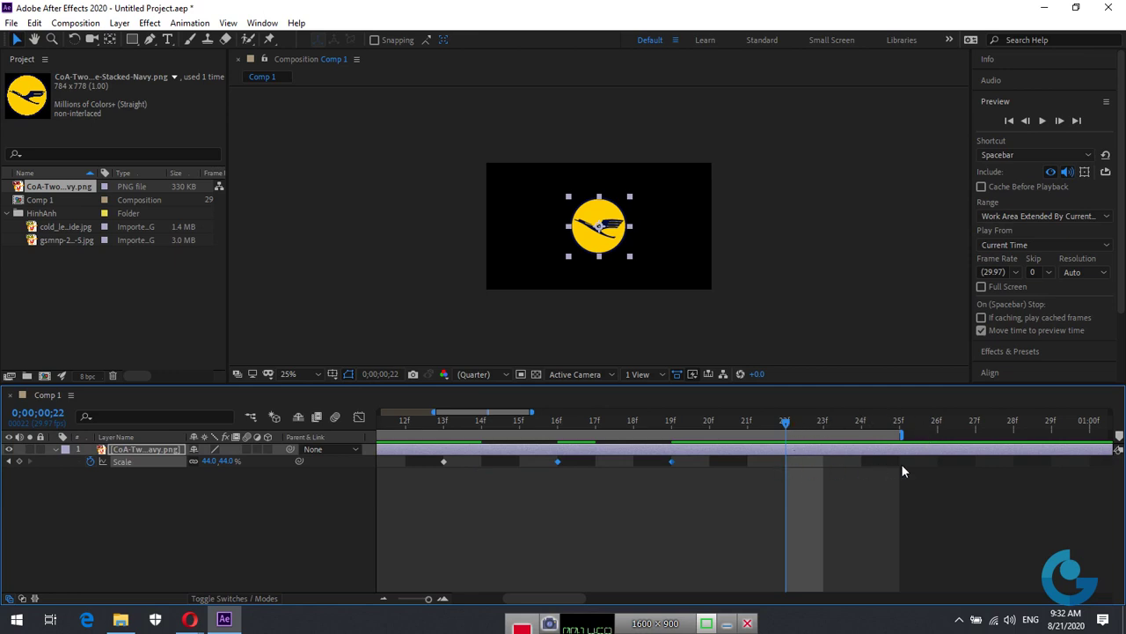
key("ctrl+v")
left_click_drag(902, 434, 1091, 431)
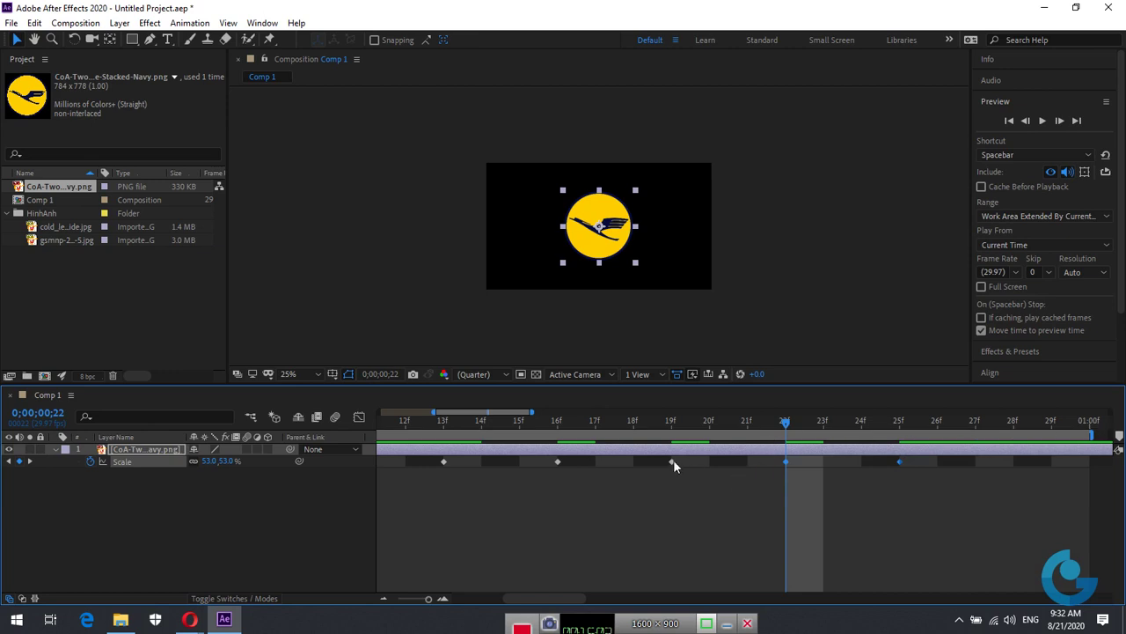
left_click_drag(781, 422, 778, 432)
- Lower the Scale at the frame-22 keyframe to 48%
left_click(210, 463)
left_click_drag(210, 462, 206, 464)
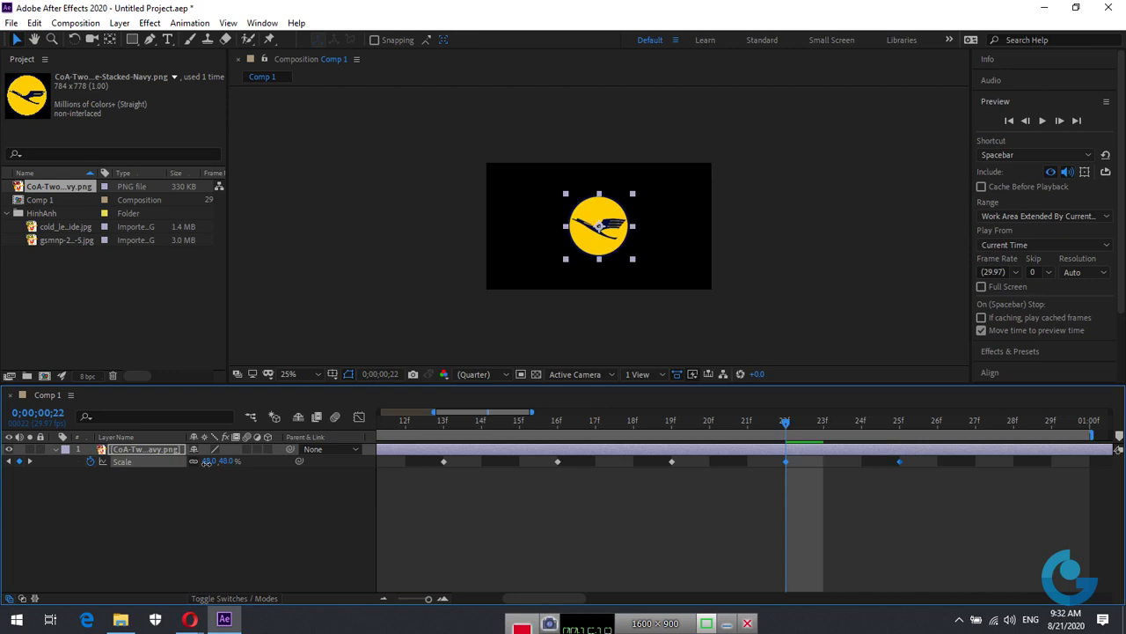
mouse_move(786, 428)
left_mouse_down()
mouse_move(891, 424)
mouse_move(634, 423)
left_mouse_up()
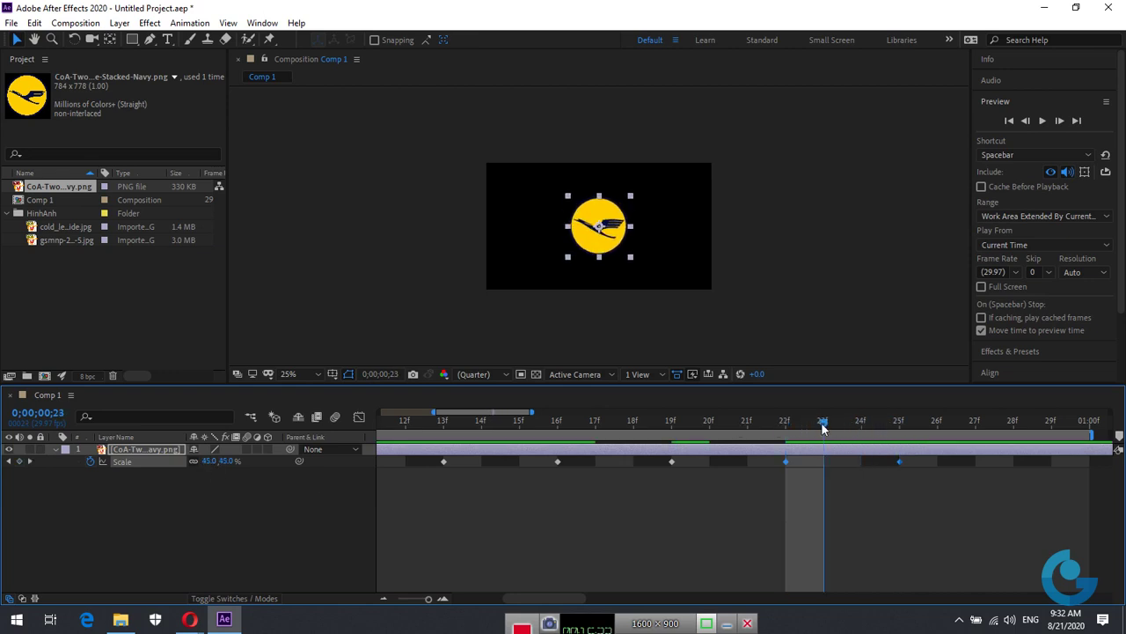
left_click_drag(429, 600, 397, 599)
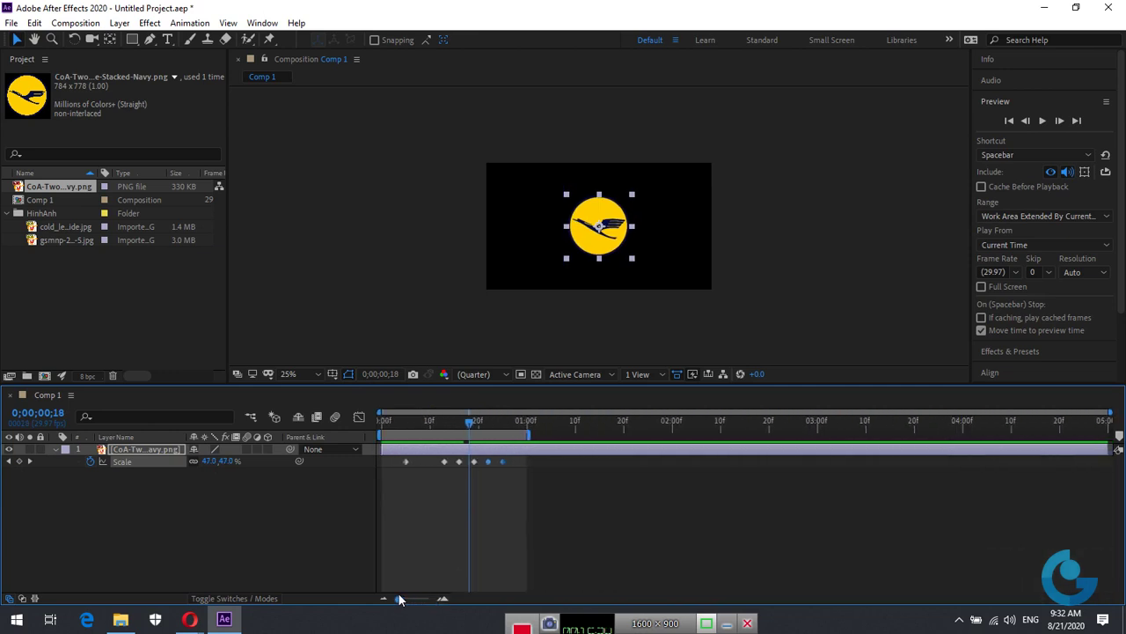
left_click(1009, 122)
left_click(1043, 121)
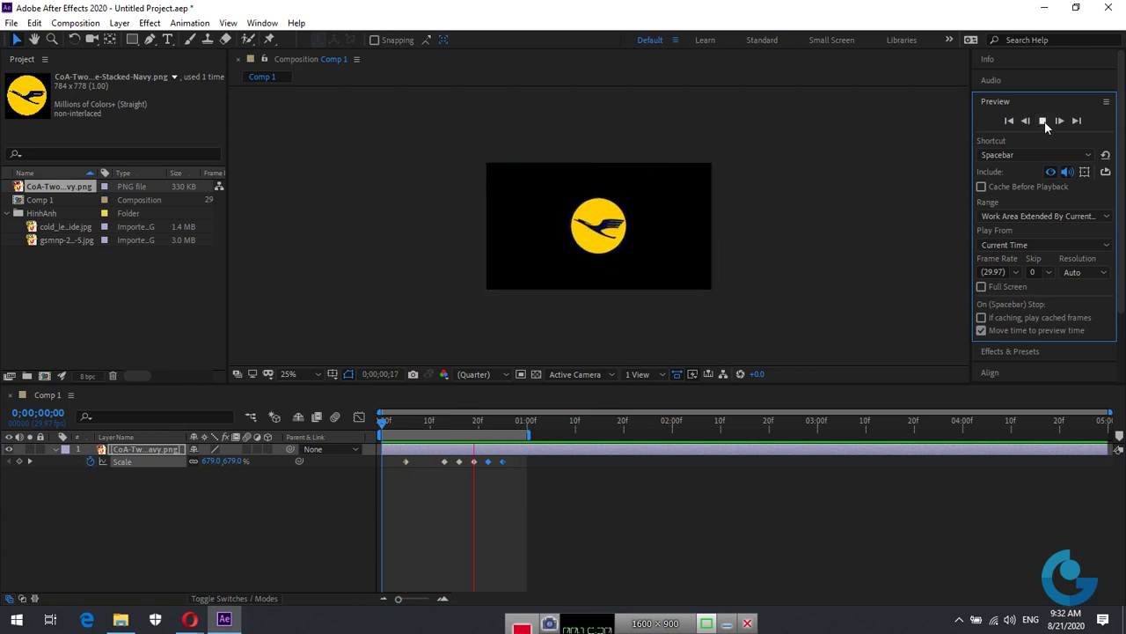
key("space")
left_click_drag(531, 435, 683, 423)
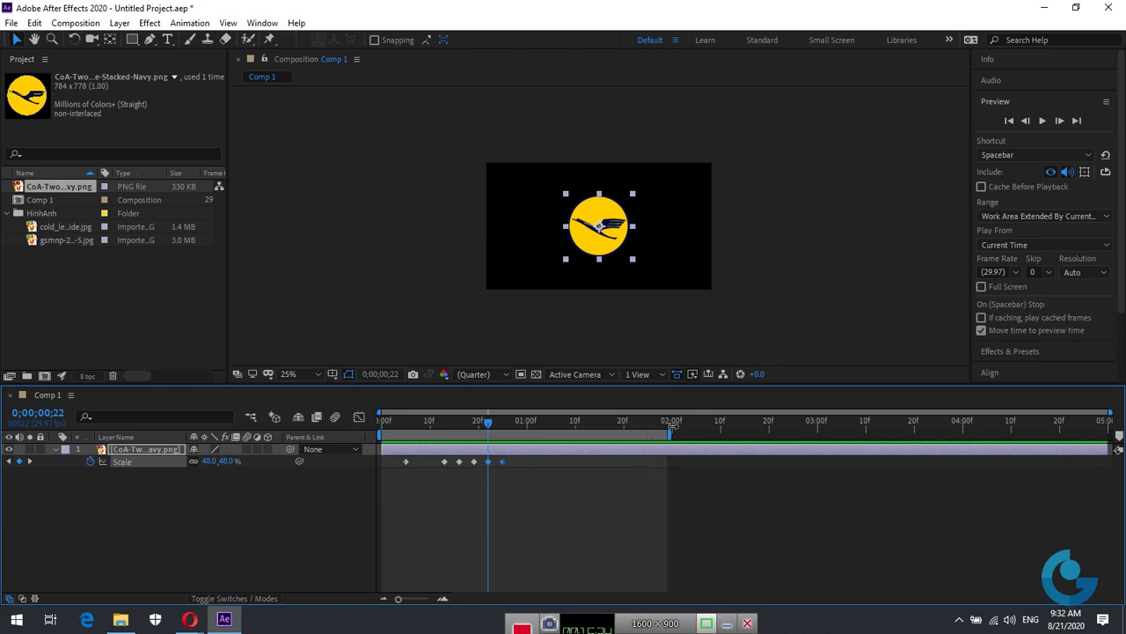
left_click(1043, 121)
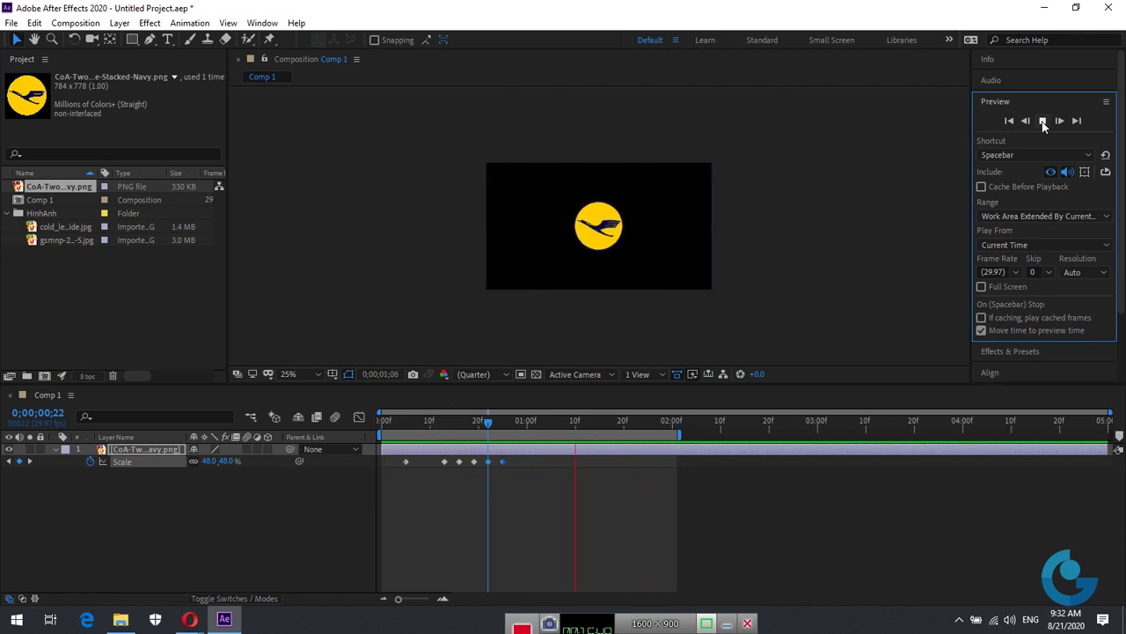
left_click(1044, 121)
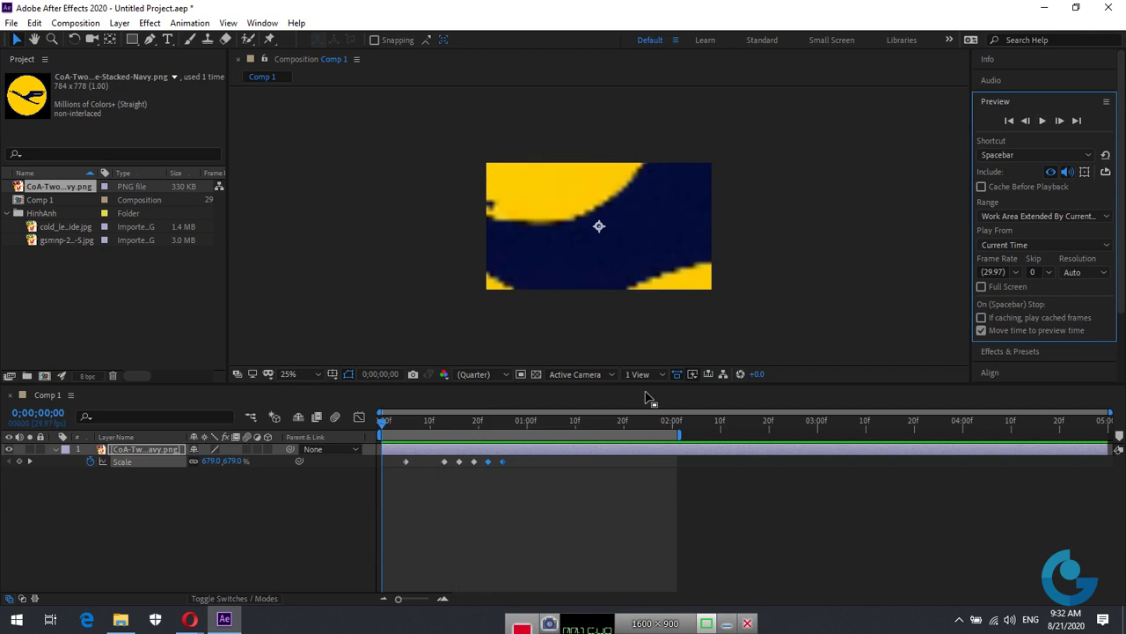
- Change the frame-22 Scale keyframe to 46% and scrub back to review the bounce
left_click(412, 423)
left_click_drag(412, 426, 473, 425)
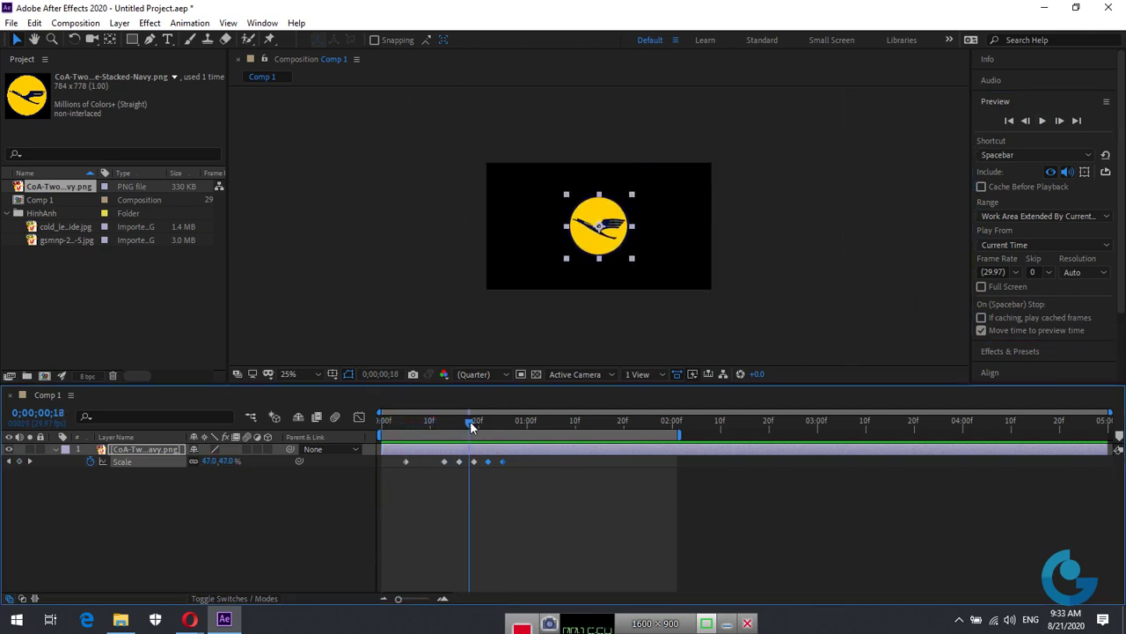
left_click_drag(473, 422, 488, 424)
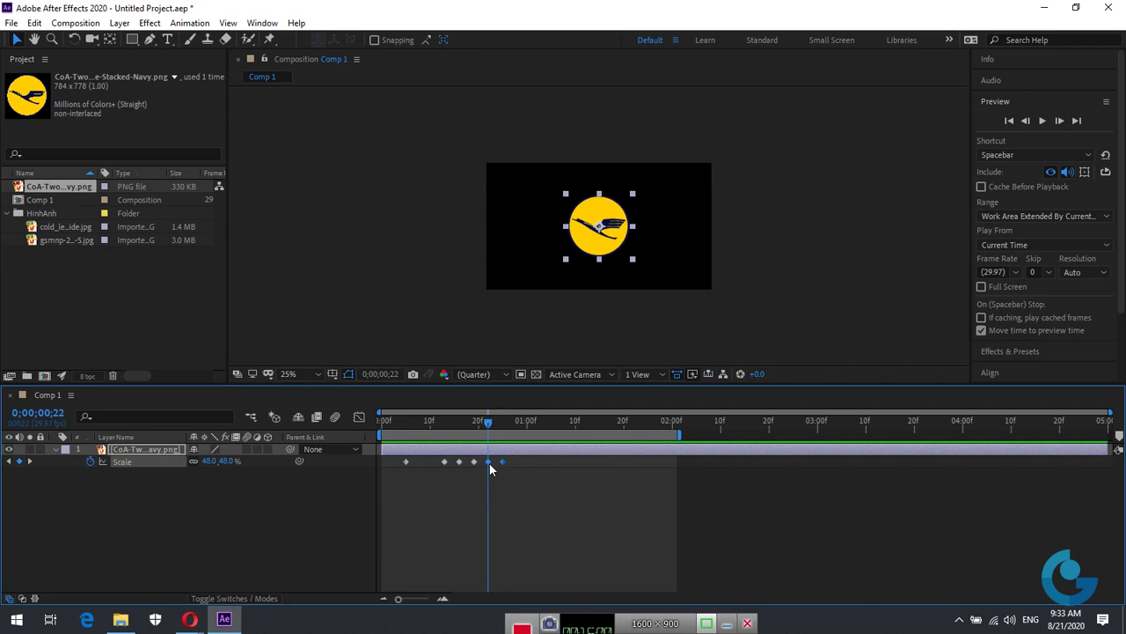
left_click(209, 463)
type("46")
key("Return")
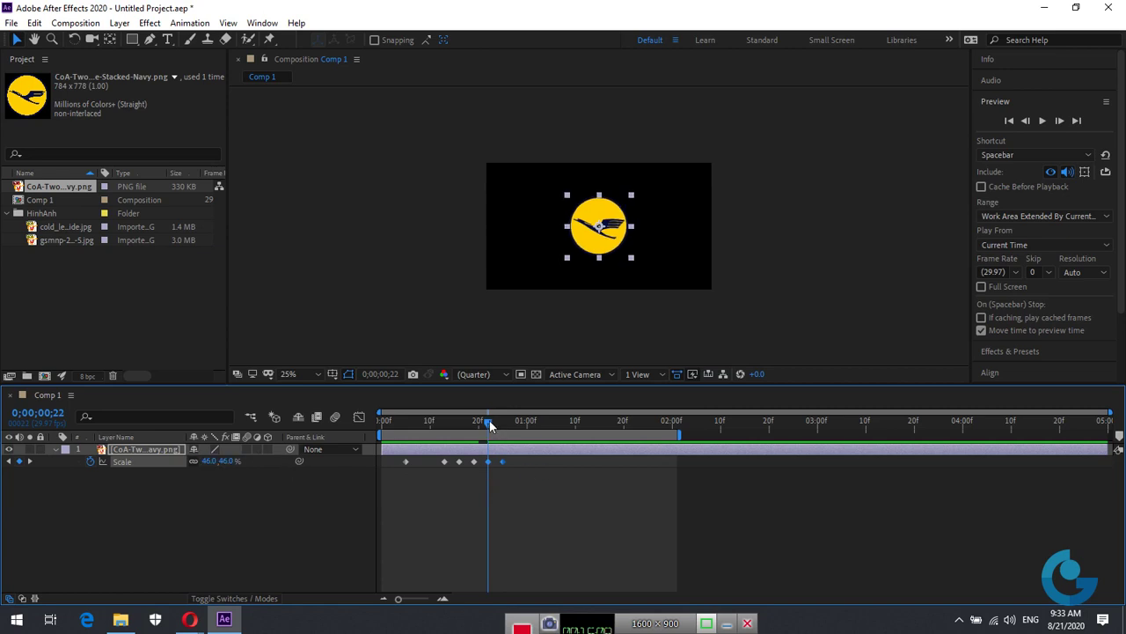
left_click_drag(489, 422, 385, 431)
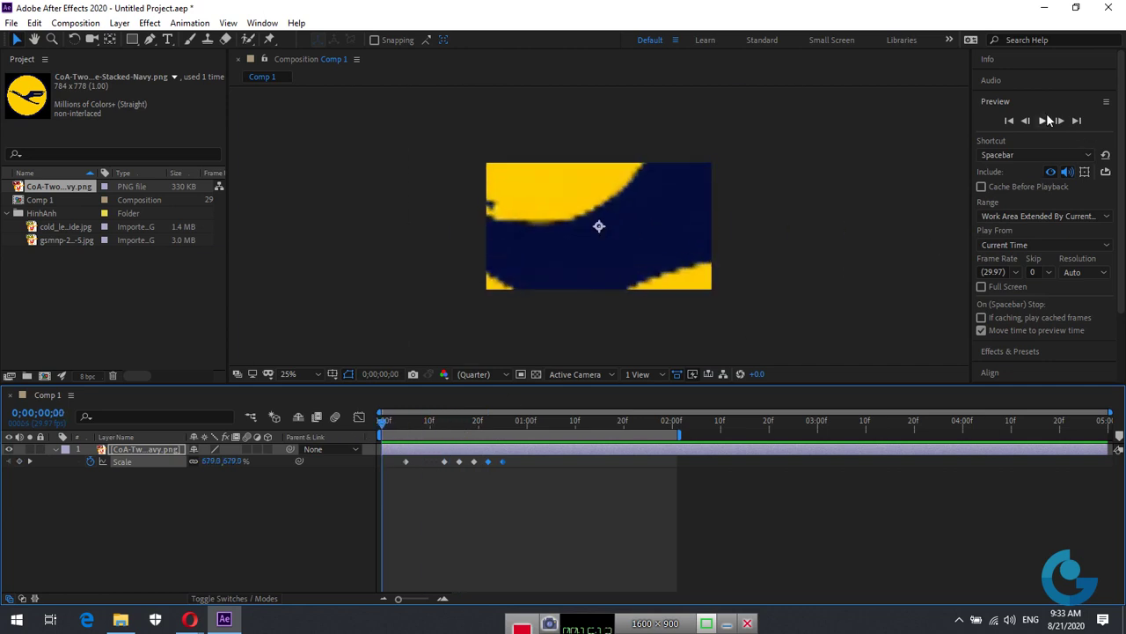
left_click(1042, 121)
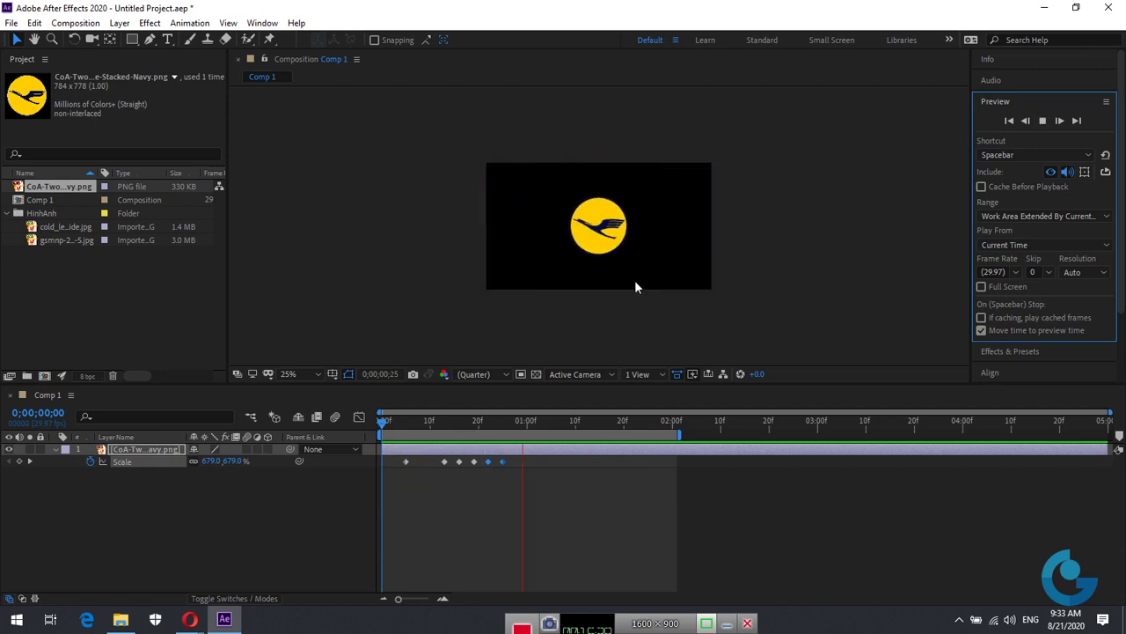
left_click(216, 535)
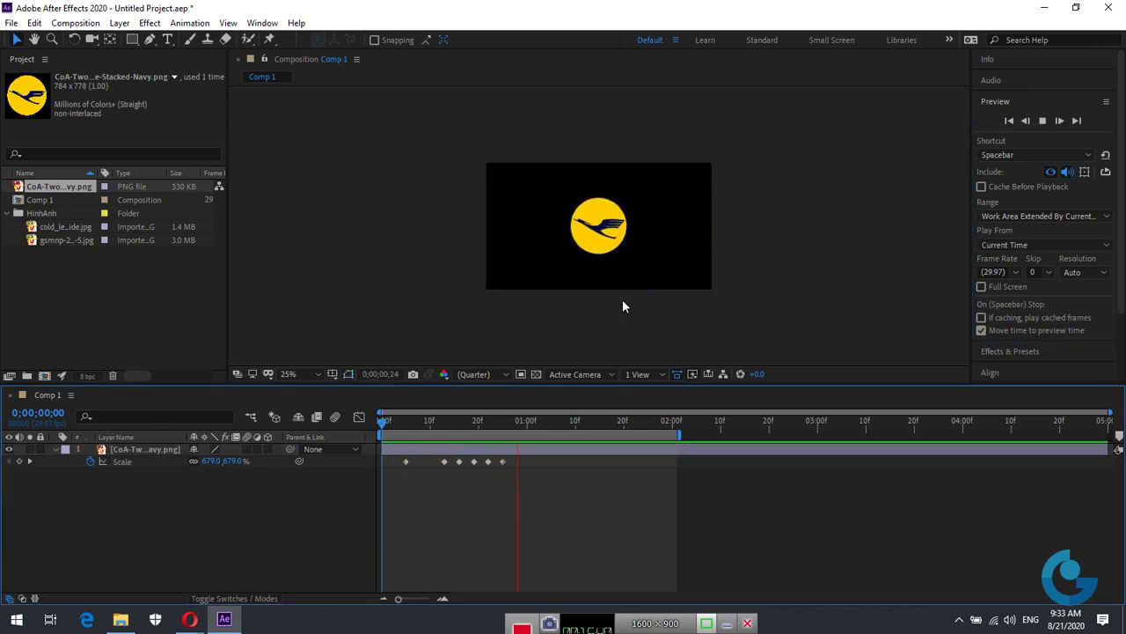
left_click(1043, 120)
- Zoom the view to 50%, go to frame 5, and expand the logo layer's Transform properties
key("period")
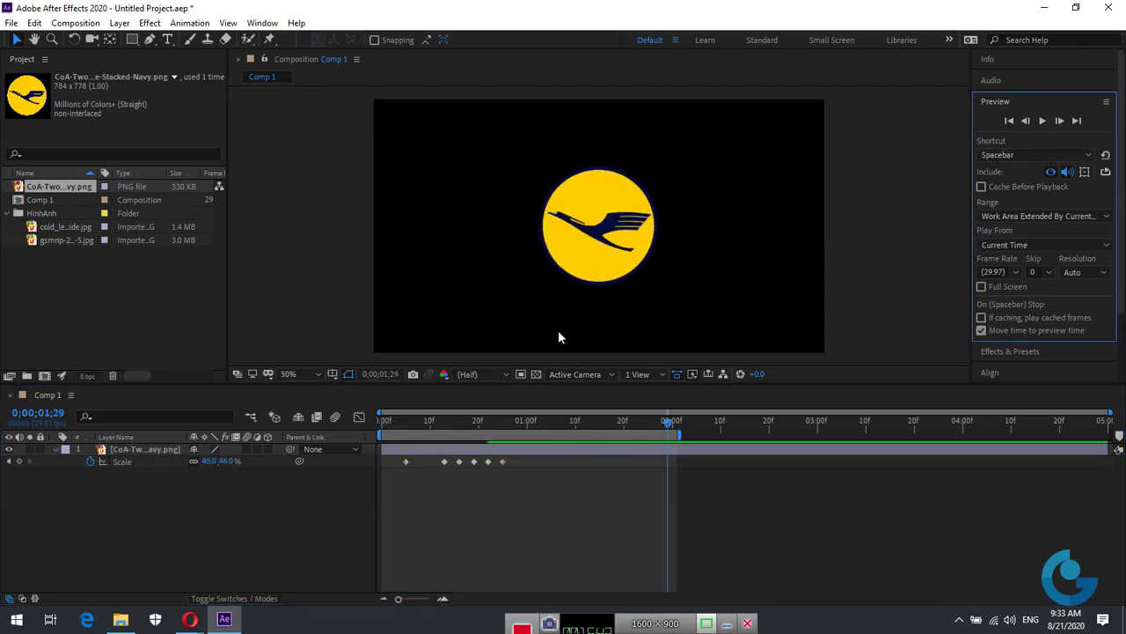
left_click_drag(669, 419, 352, 428)
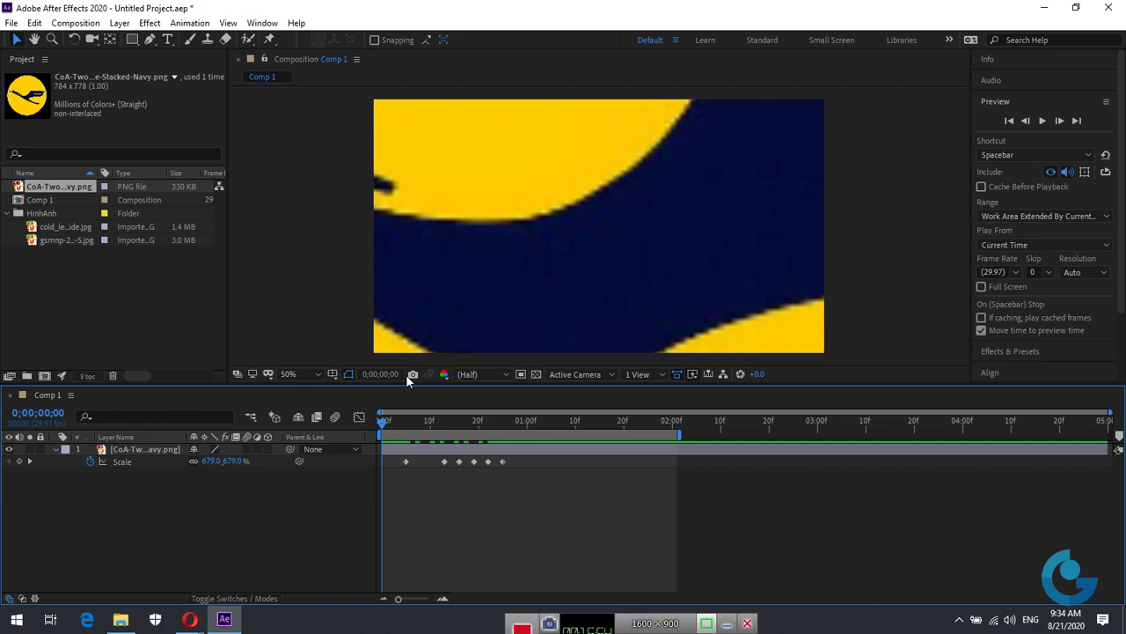
left_click_drag(382, 421, 406, 422)
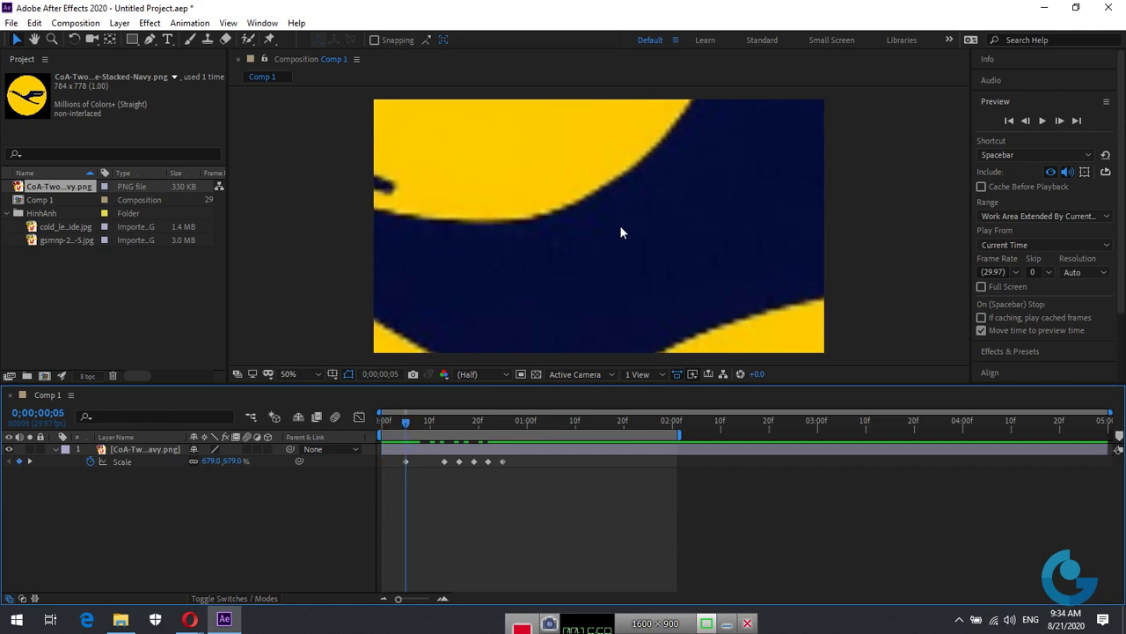
left_click(170, 448)
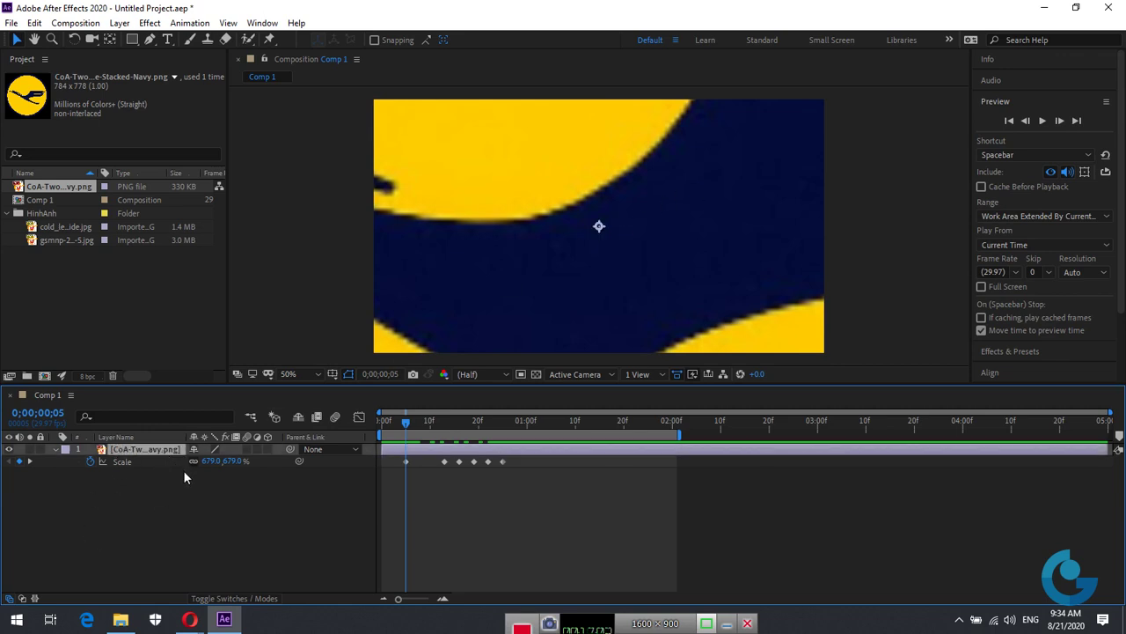
left_click(56, 449)
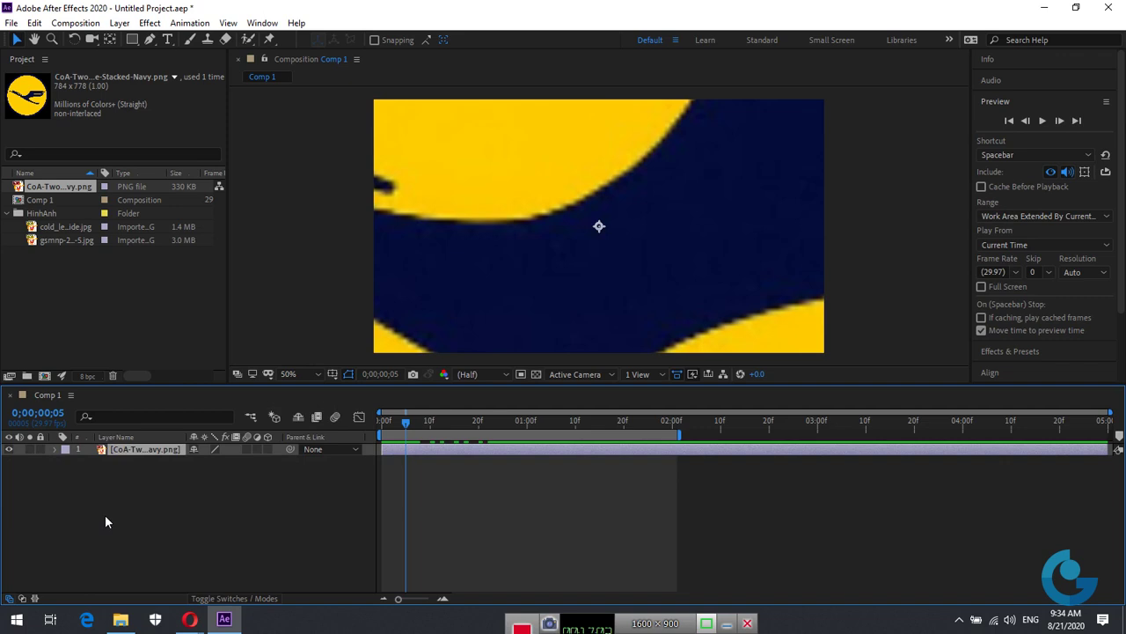
left_click(56, 449)
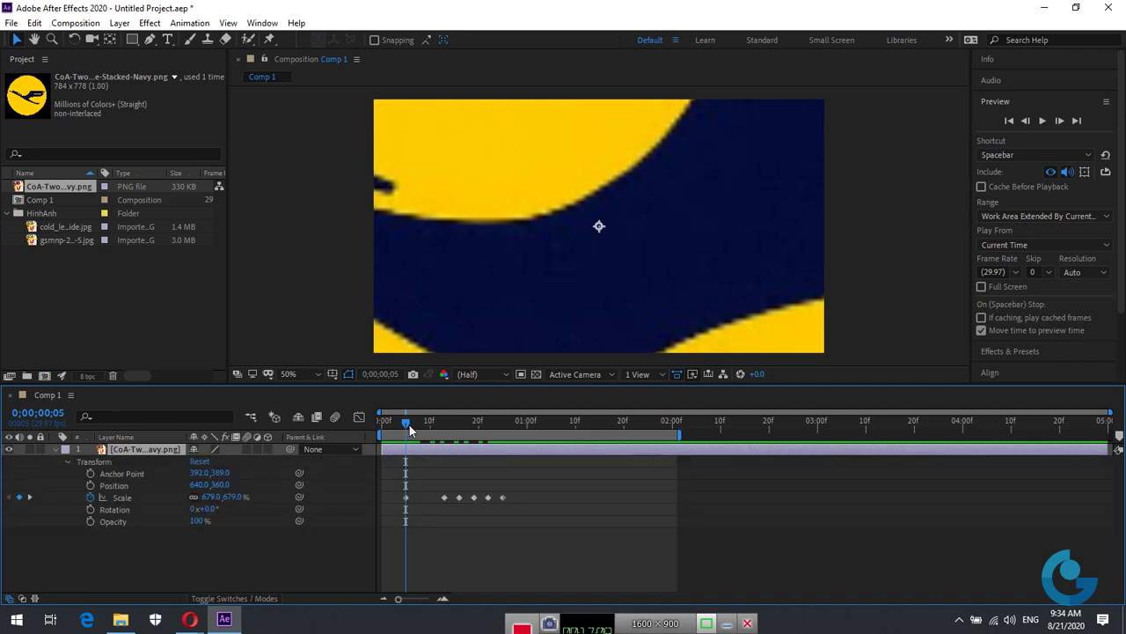
- Keyframe the logo's Opacity at 100% at frame 12 and 0% at frame 5, then preview
left_click_drag(407, 420, 442, 427)
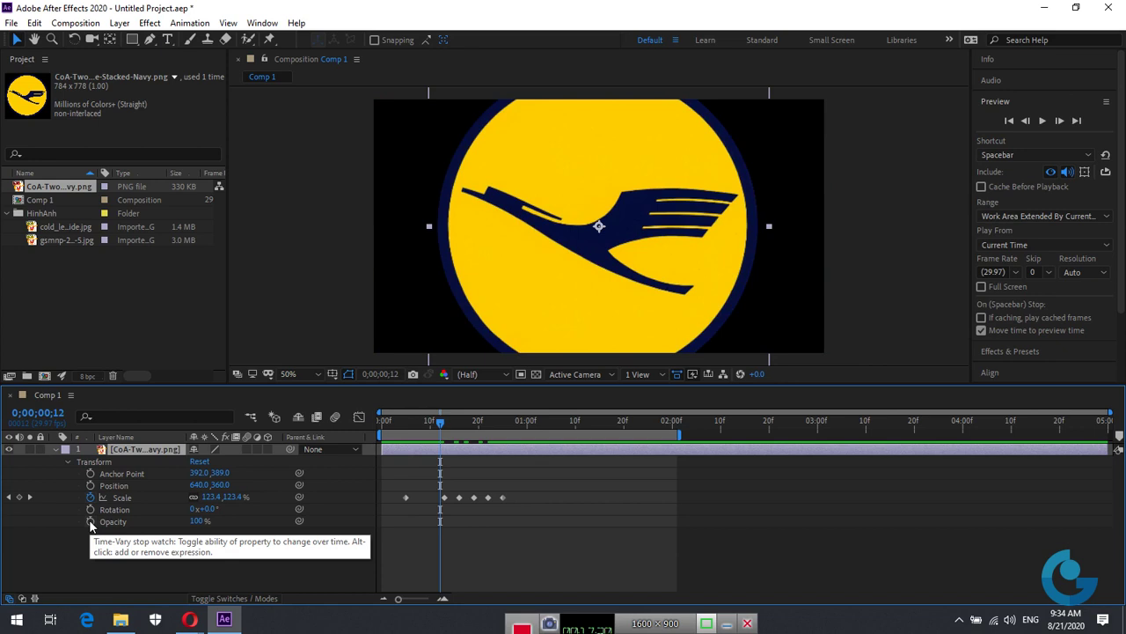
left_click(91, 522)
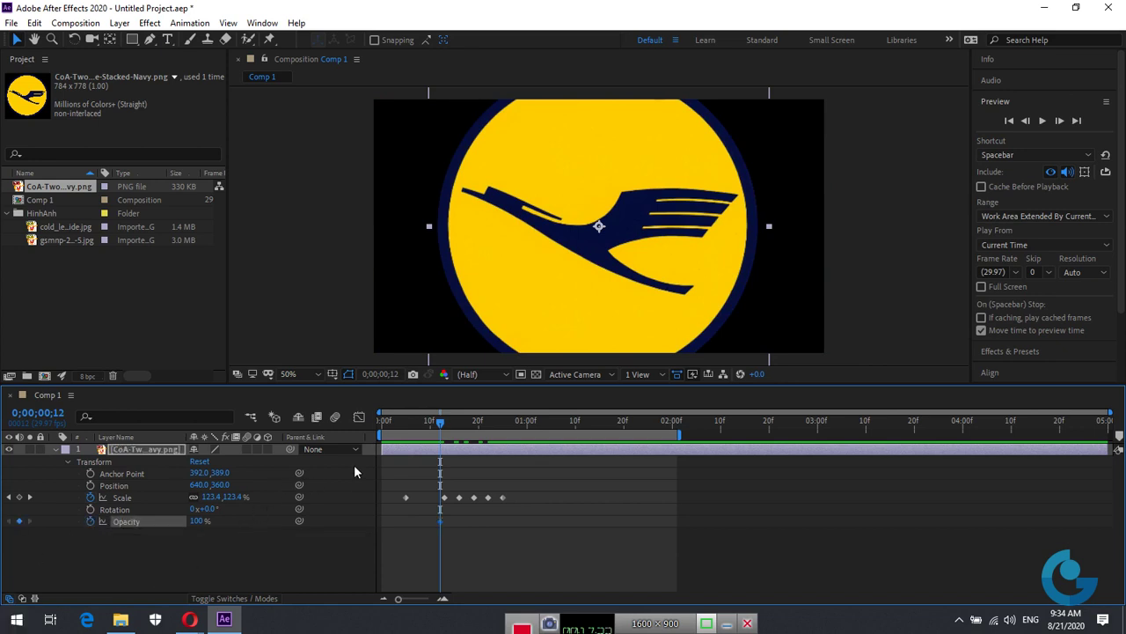
left_click_drag(440, 423, 406, 427)
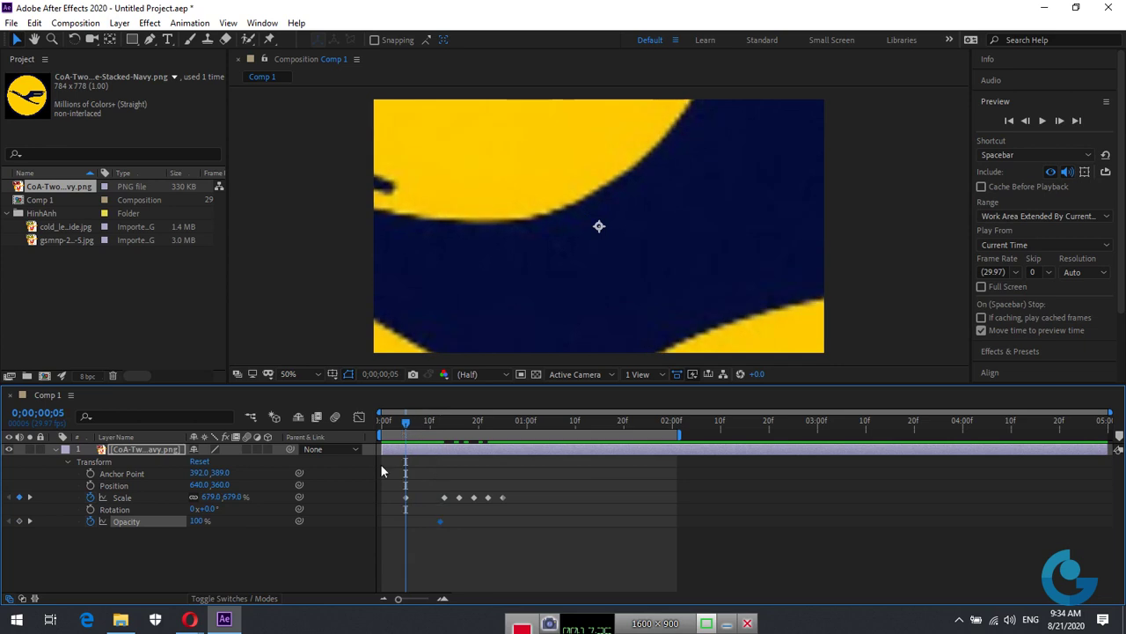
left_click_drag(204, 523, 13, 525)
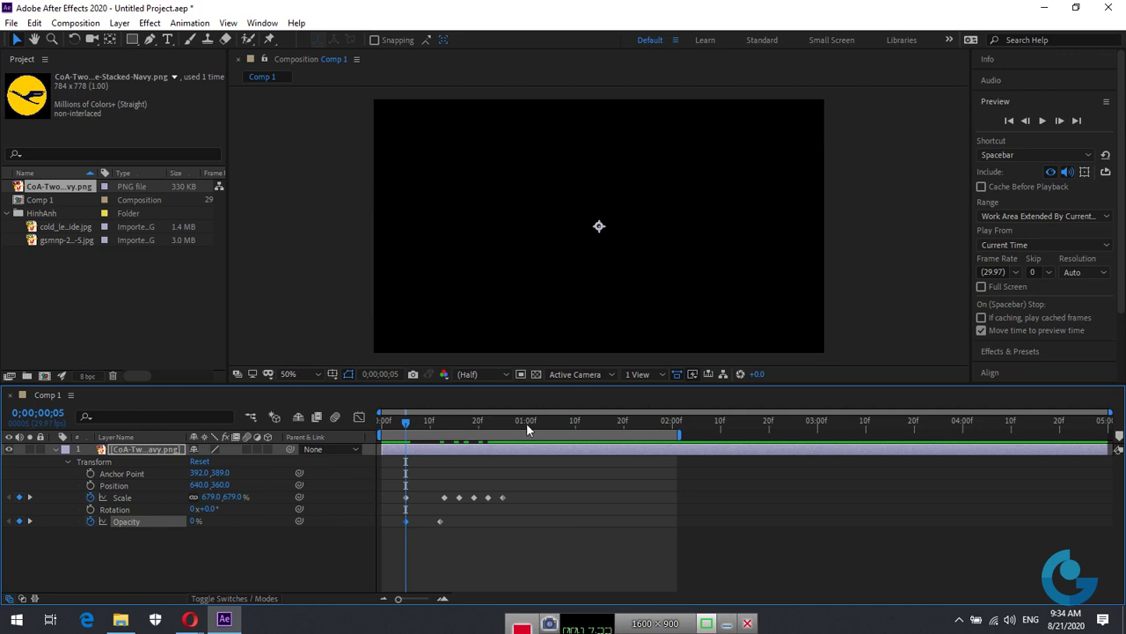
left_click(294, 580)
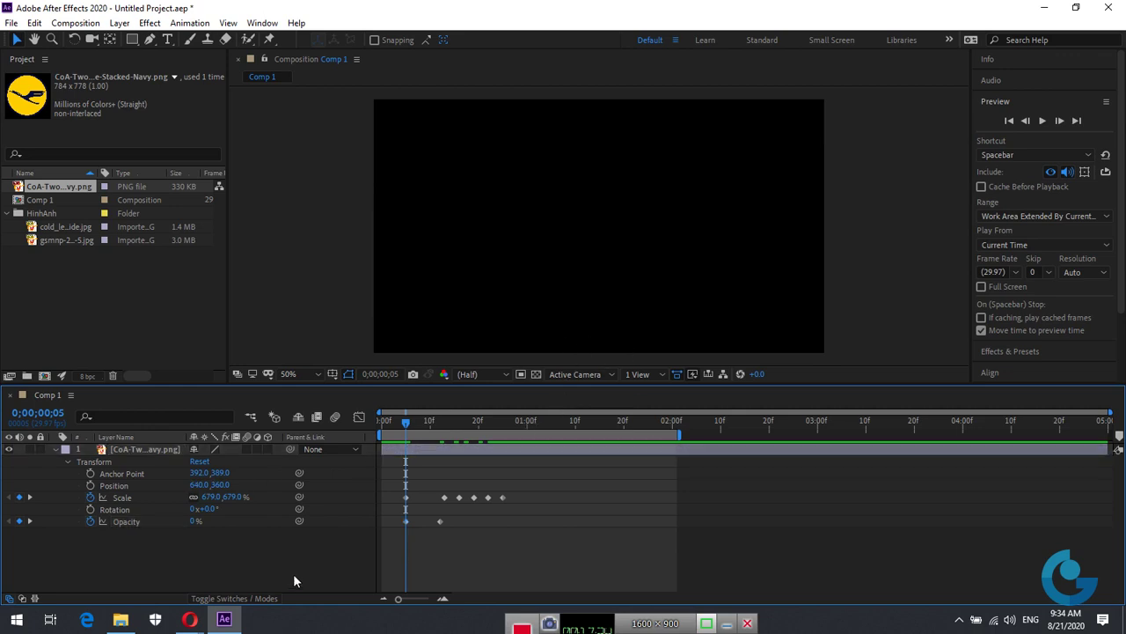
left_click(1041, 125)
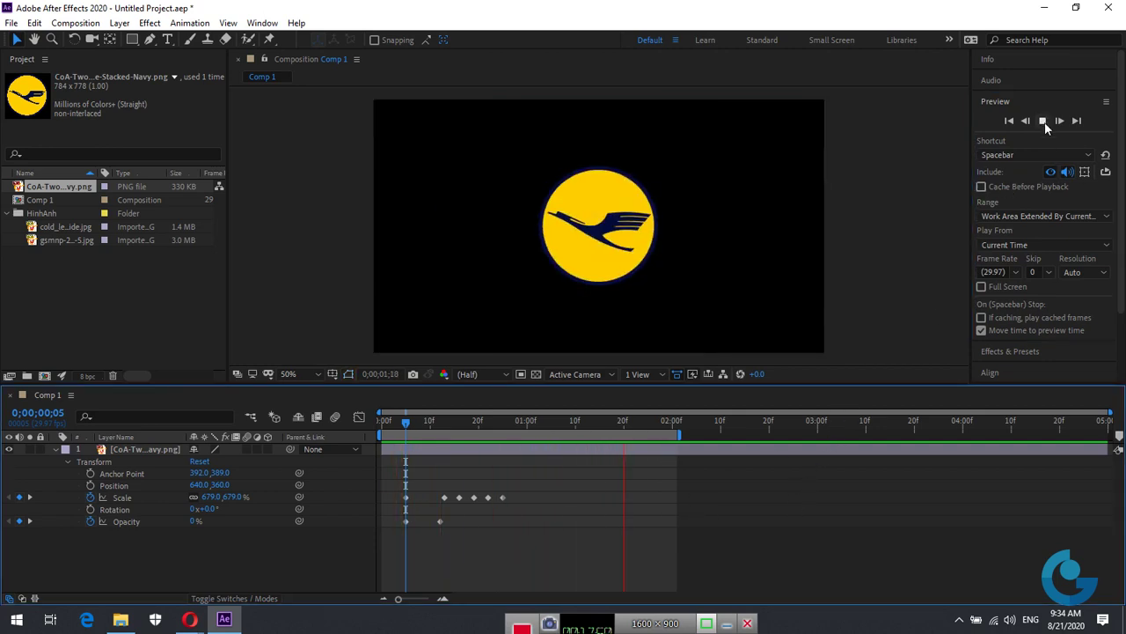
- Shift all Scale and Opacity keyframes about 5 frames later and preview from the start
key("space")
mouse_move(538, 545)
left_mouse_down()
mouse_move(400, 495)
mouse_move(432, 501)
left_mouse_up()
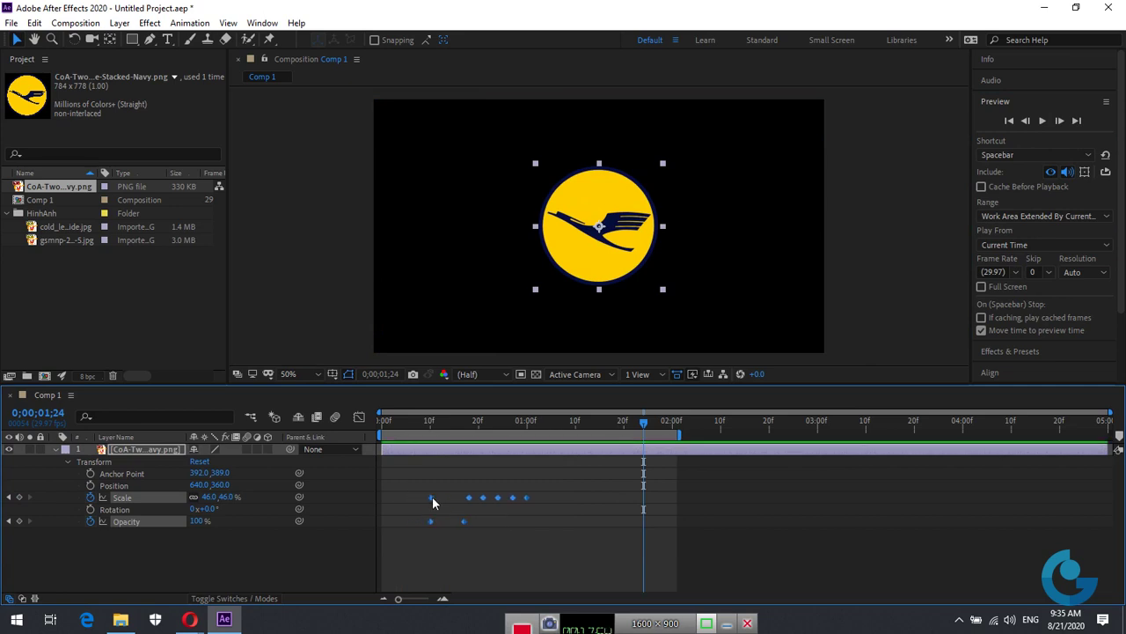
left_click(1015, 121)
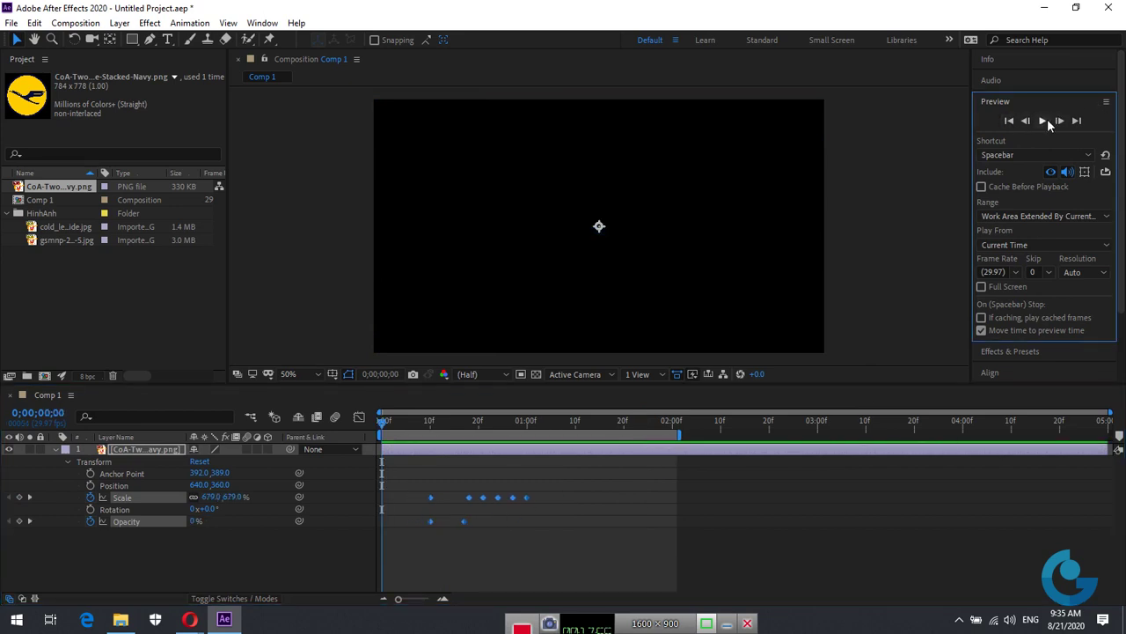
left_click(1044, 121)
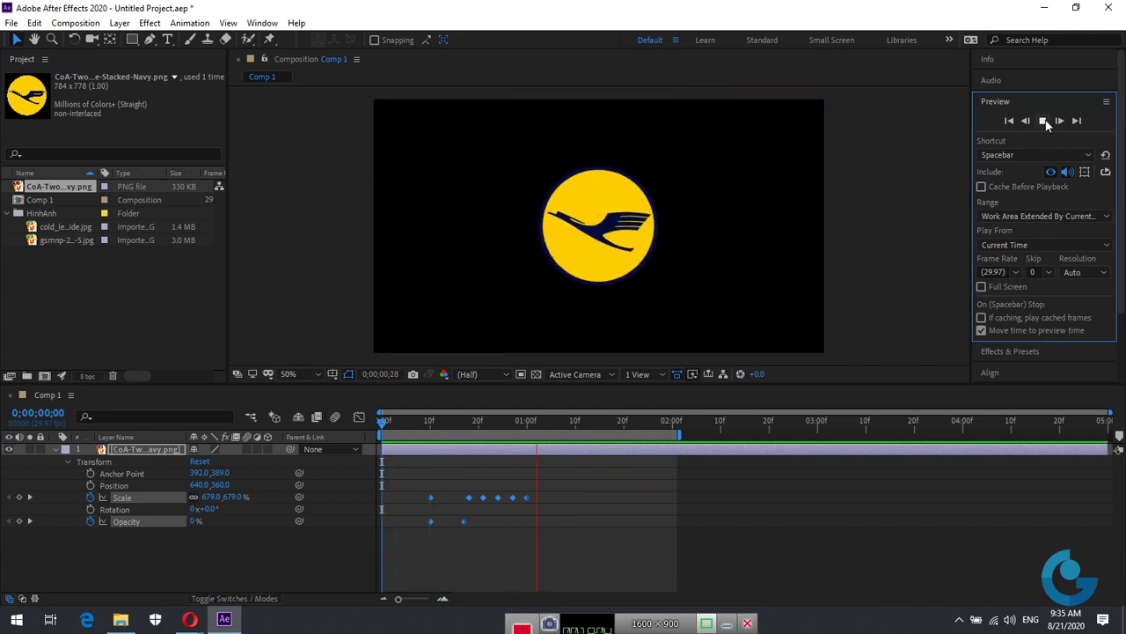
left_click(1044, 122)
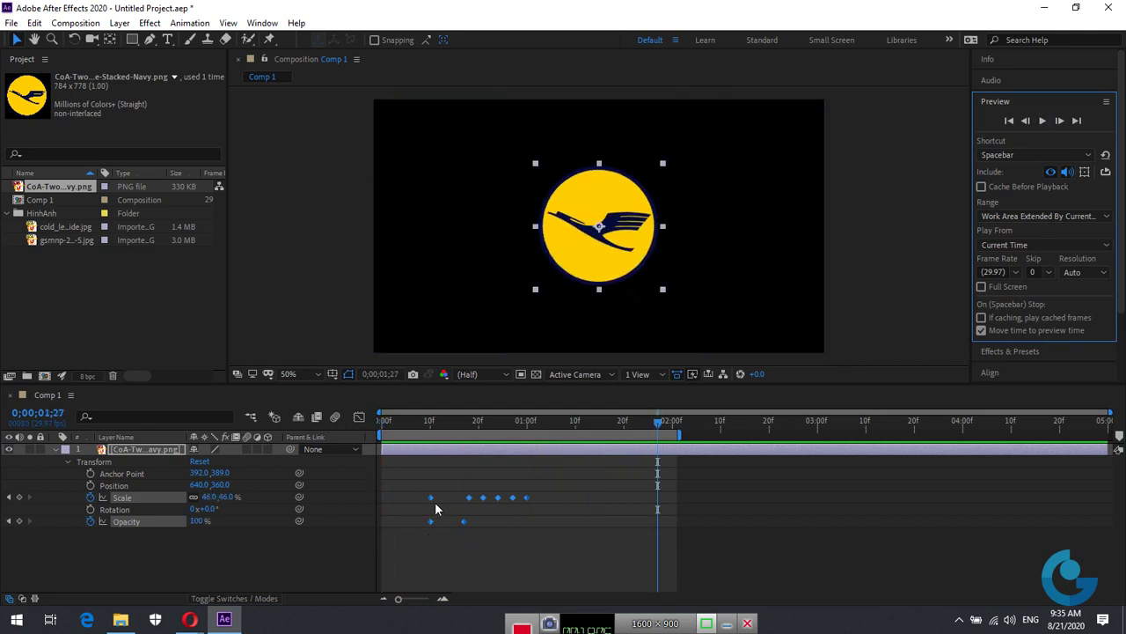
- Deselect the layer and collapse, then re-expand, its Transform properties
left_click(304, 545)
left_click(69, 461)
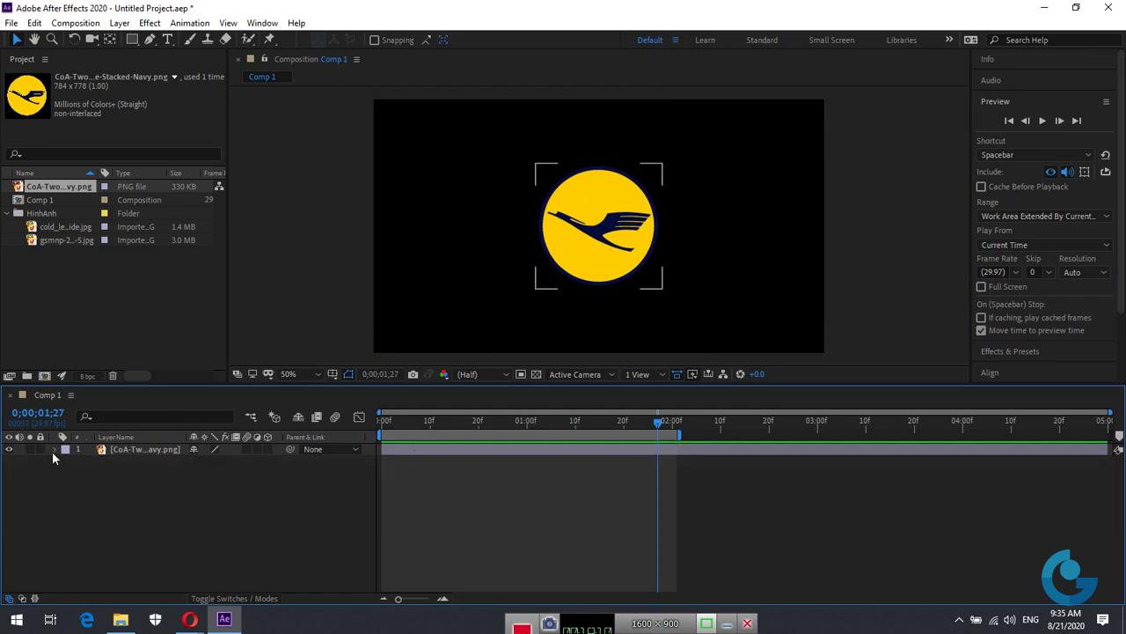
left_click(67, 460)
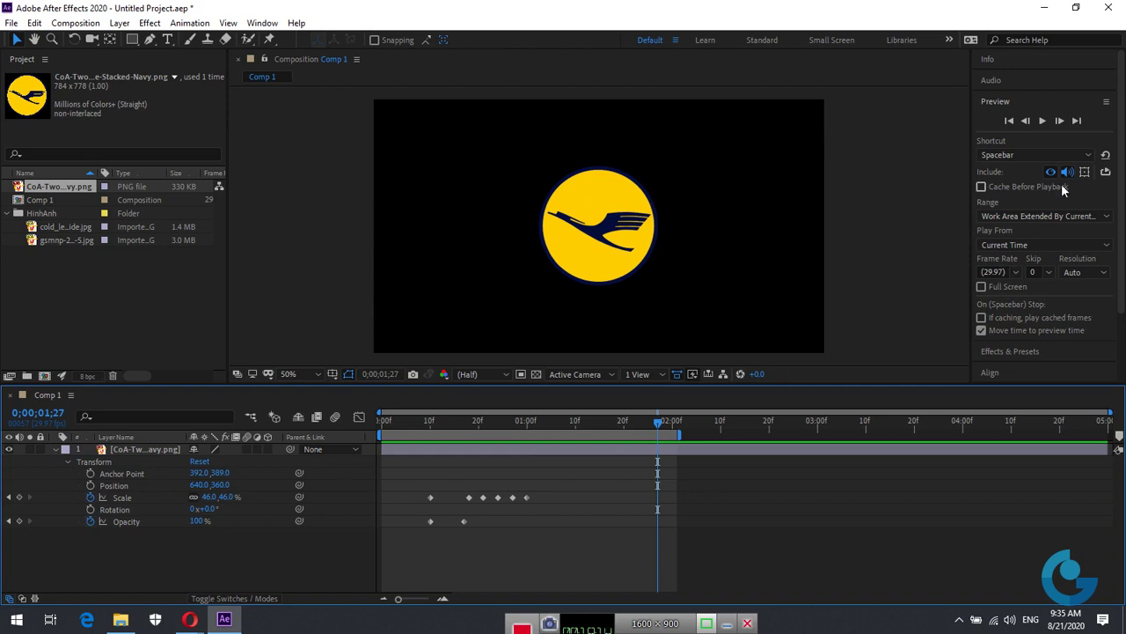
- Dismiss the preroll settings and the Effect menu unchanged, leaving the CoA-Two logo layer selected
scroll(1000, 101, "down", 4)
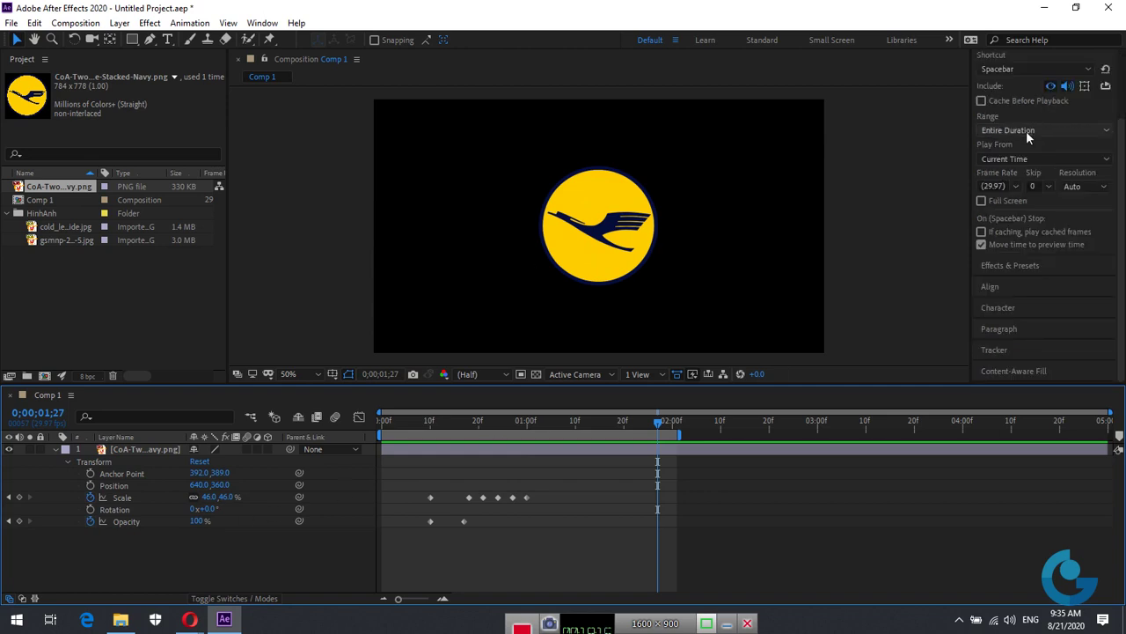
left_click(615, 338)
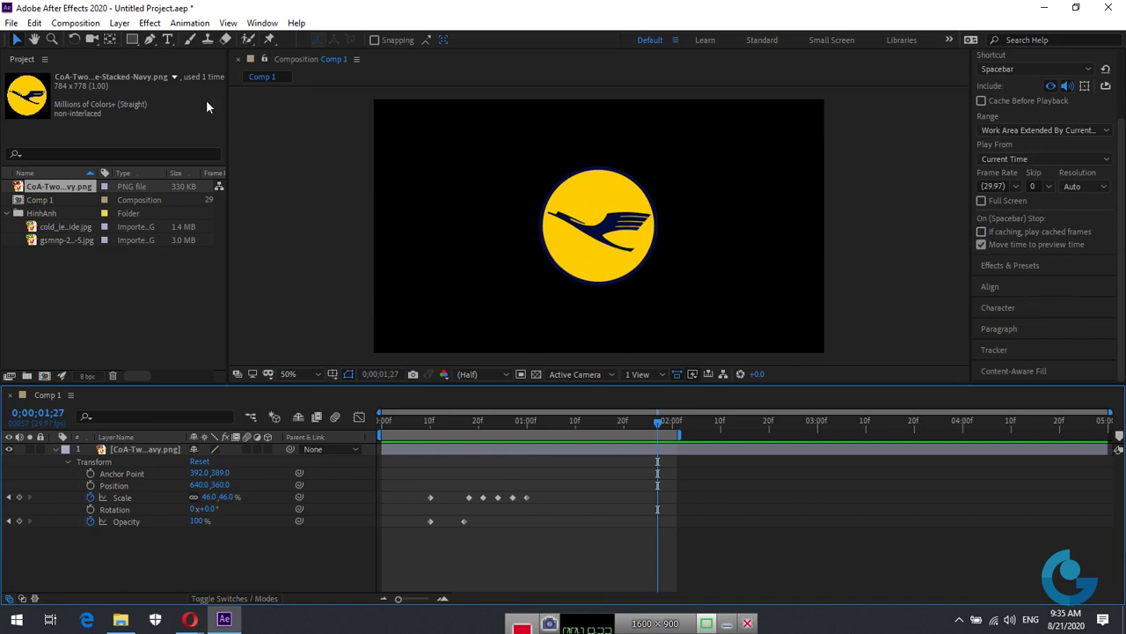
left_click(149, 23)
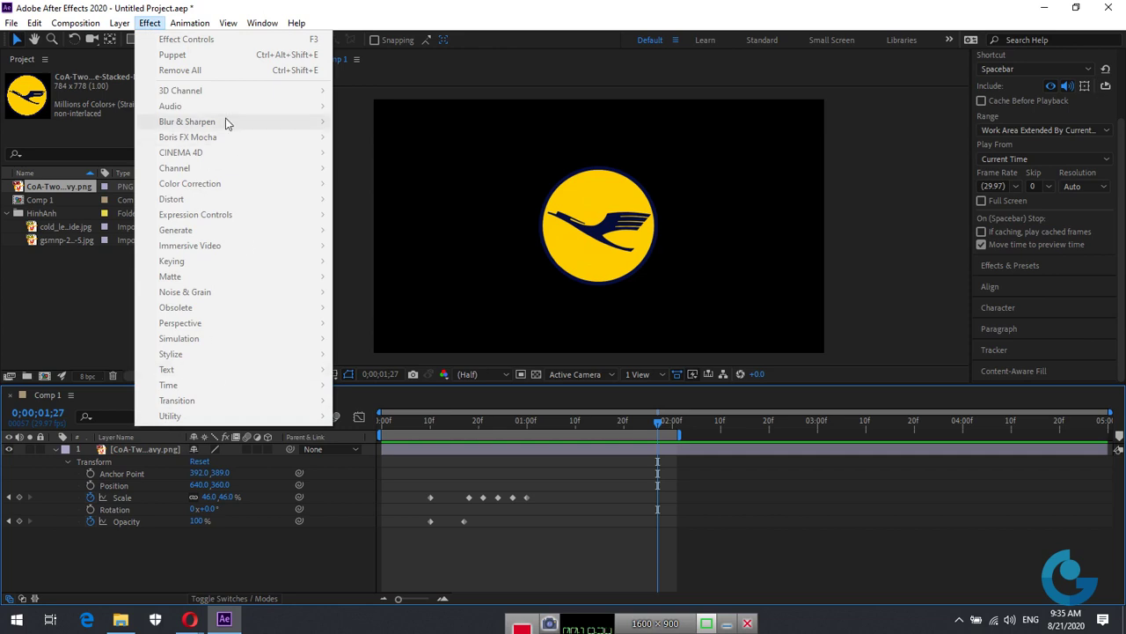
left_click(206, 536)
left_click(155, 448)
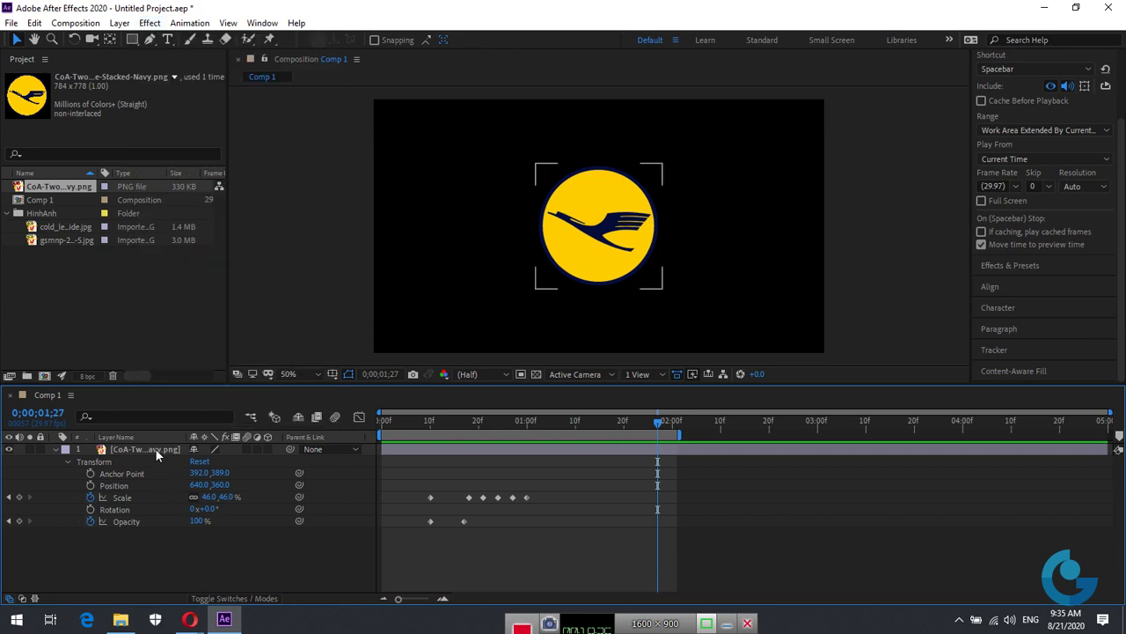
left_click(155, 447)
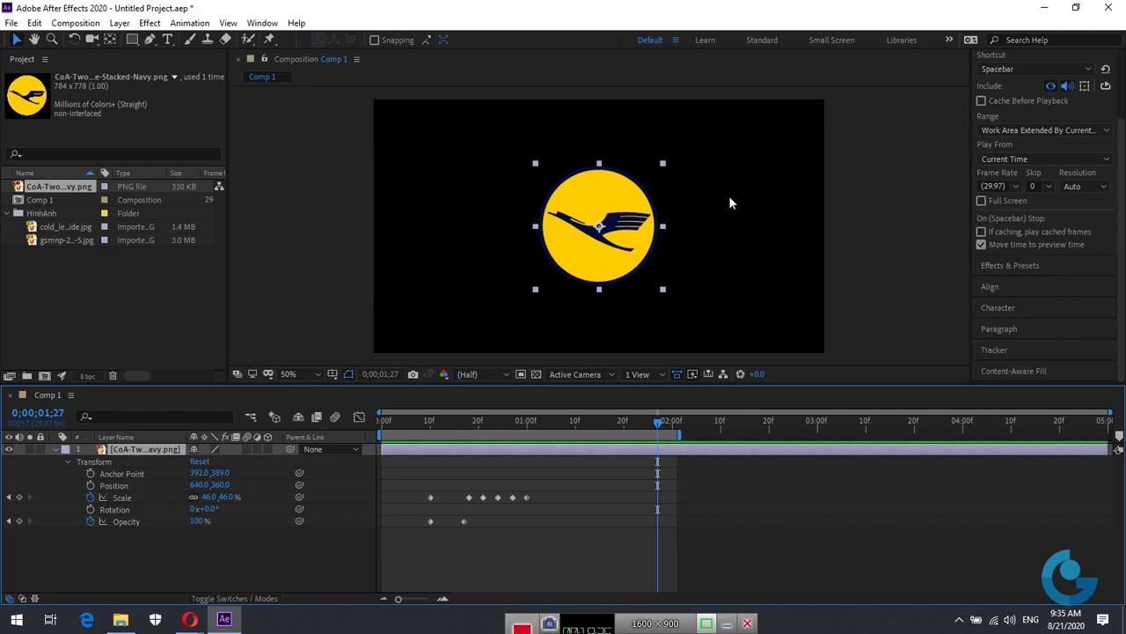
- Collapse the logo layer's Transform properties and reselect the layer
left_click(55, 448)
left_click(202, 514)
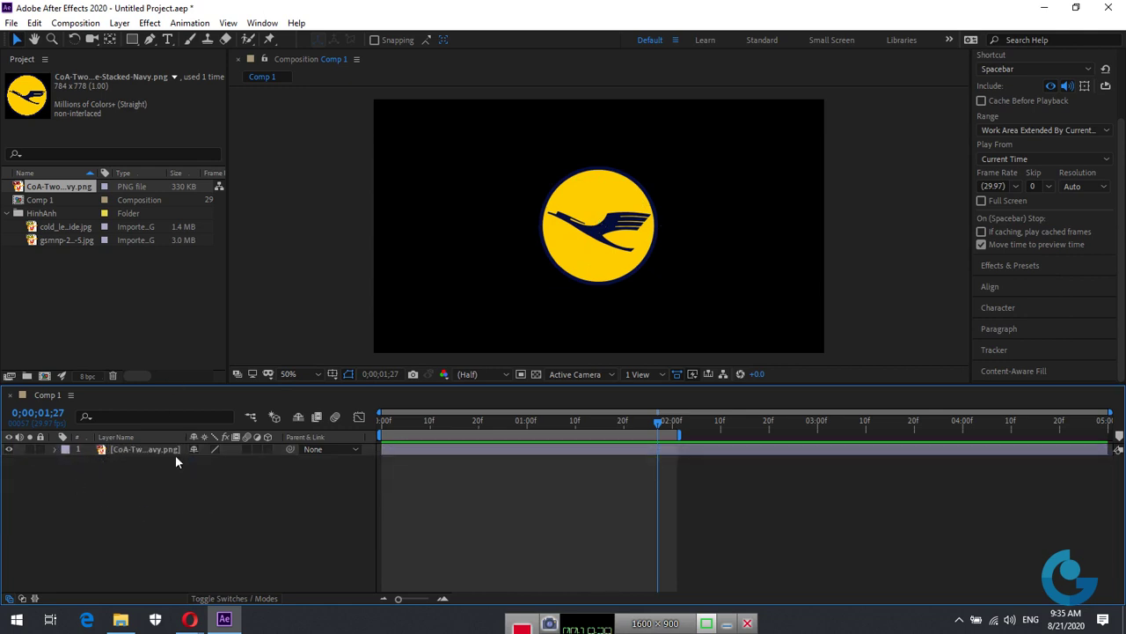
left_click(161, 451)
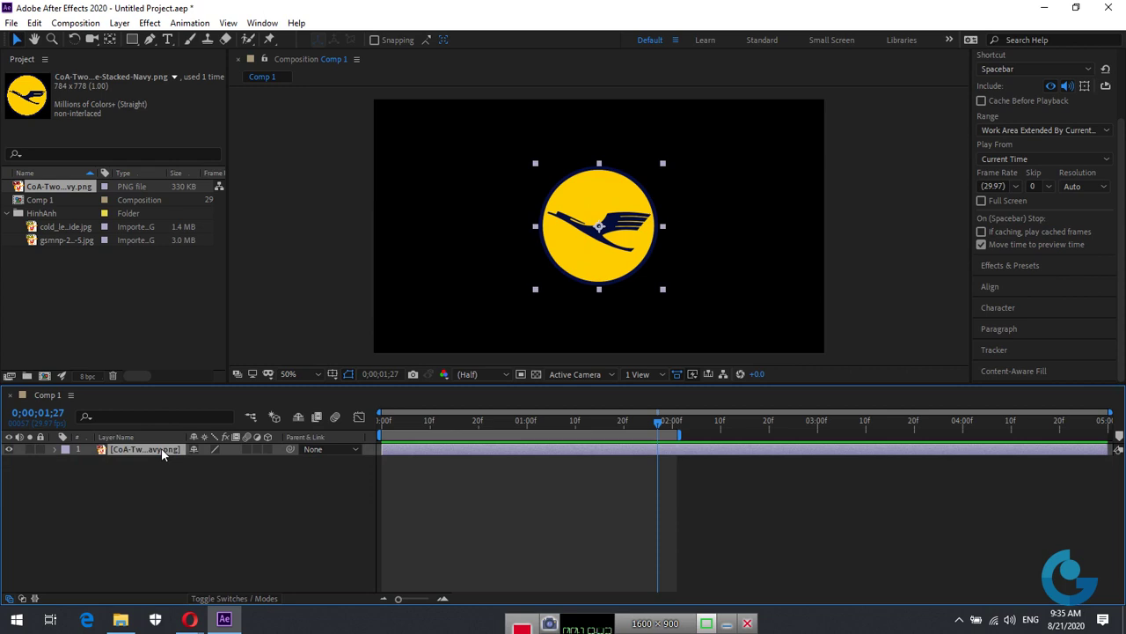
left_click(182, 501)
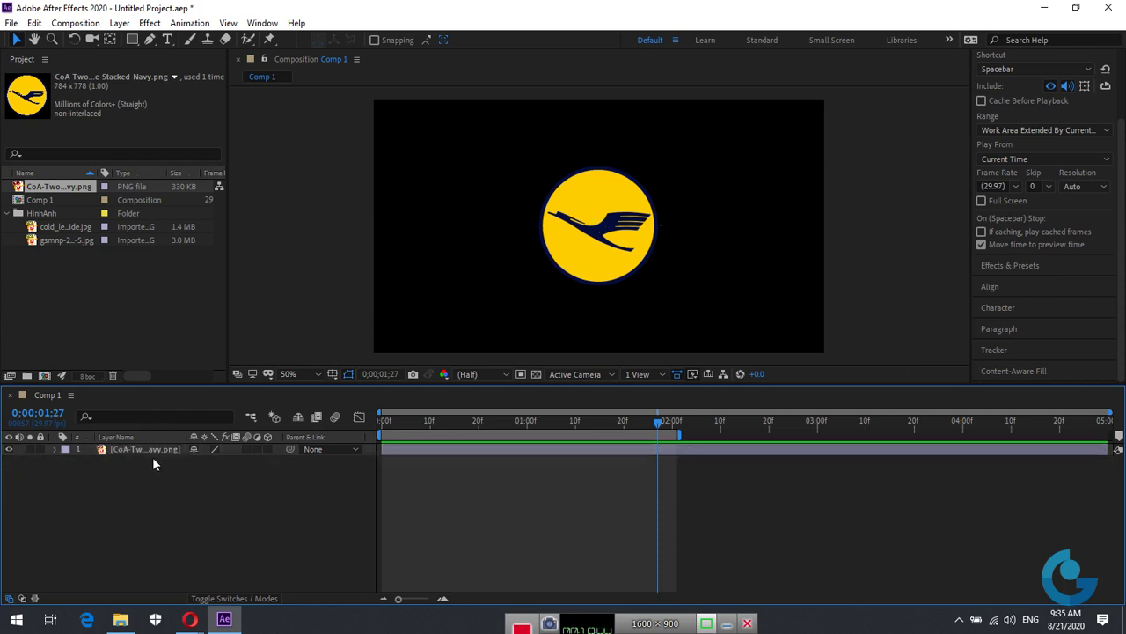
left_click(146, 451)
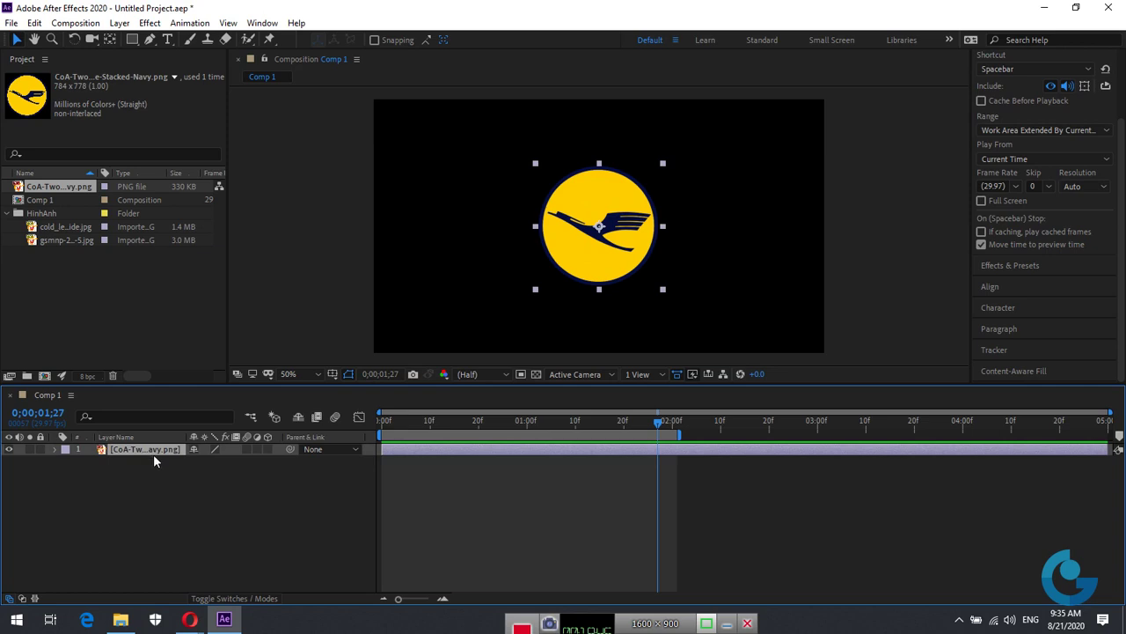
- Duplicate the logo layer with Ctrl+D and reveal the lower copy's Transform keyframes
key("ctrl+d")
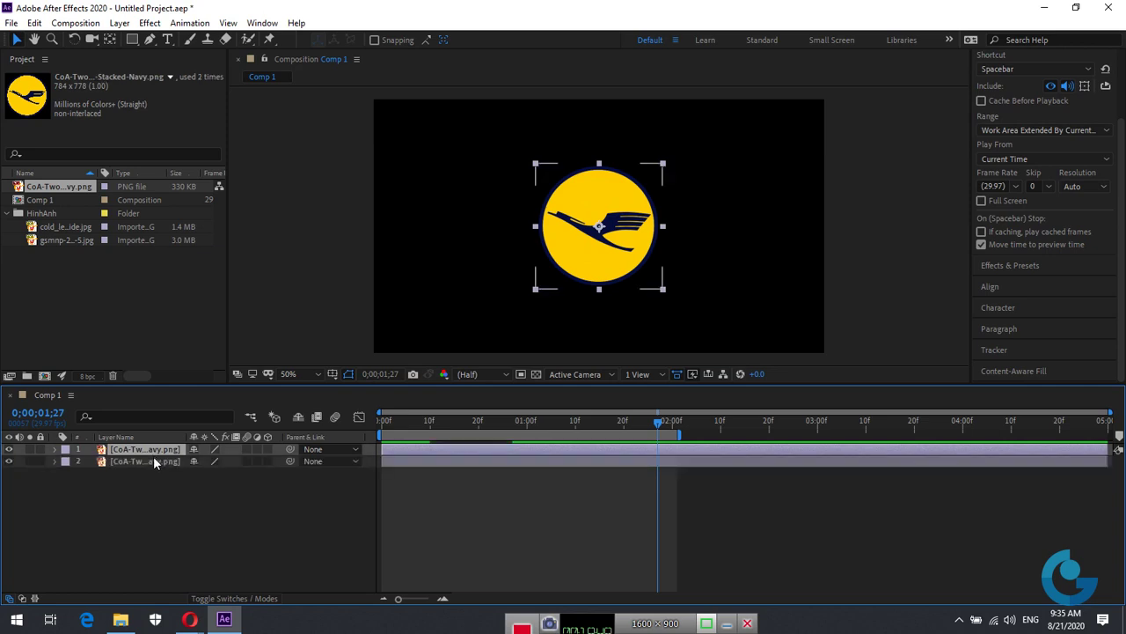
left_click(150, 460, "shift")
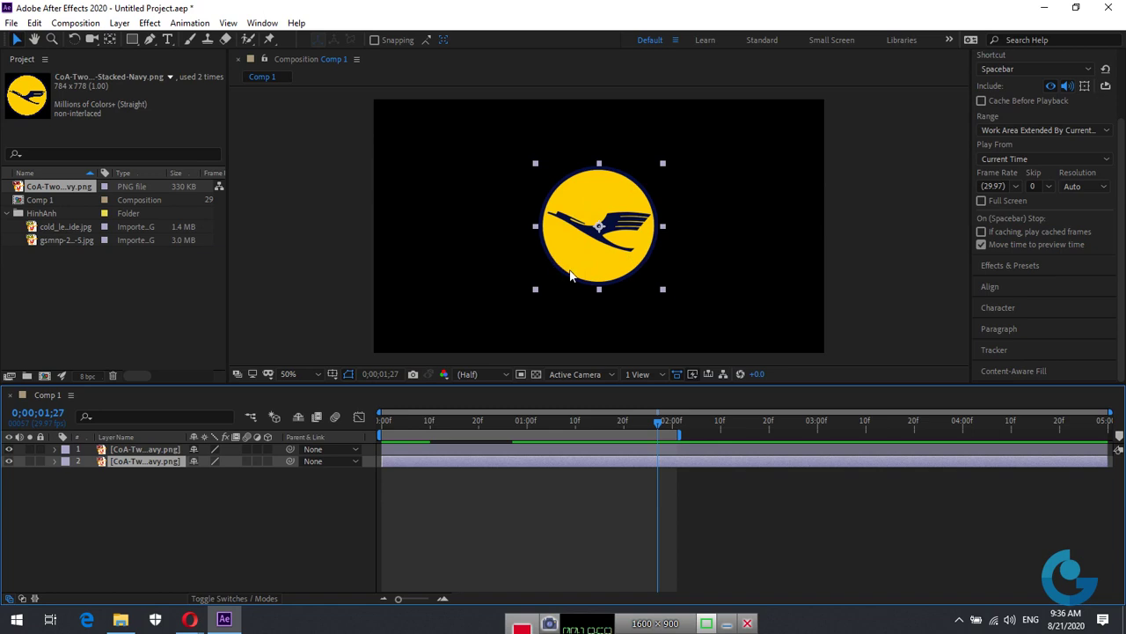
left_click(139, 454)
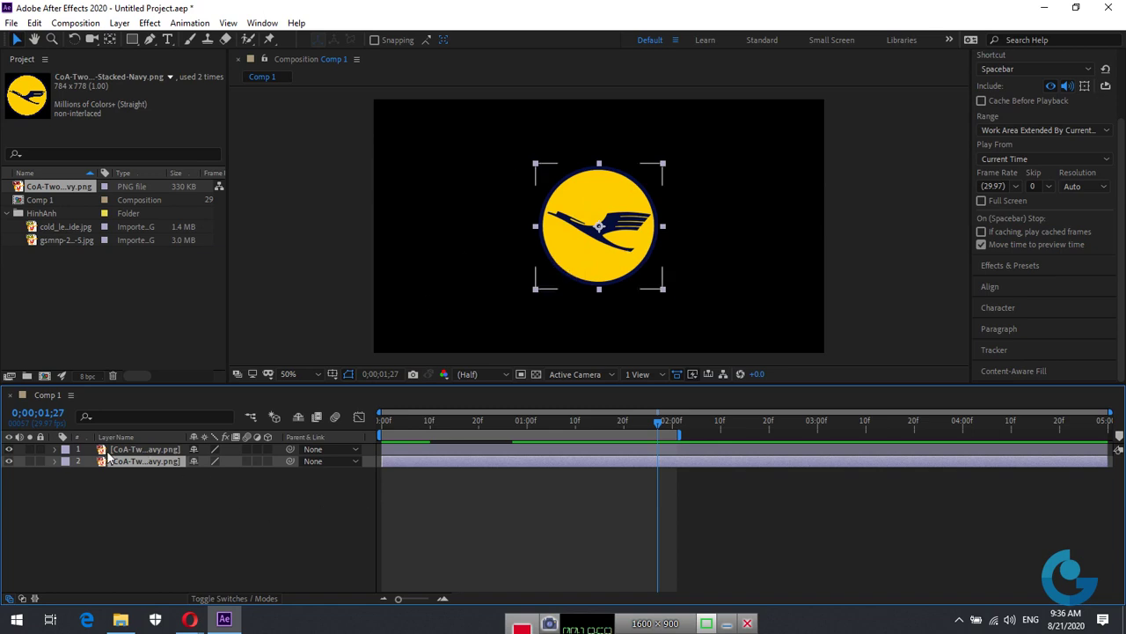
left_click(55, 461)
- At 0;00;00;18, delete the second logo layer's four later Scale keyframes
left_click(491, 429)
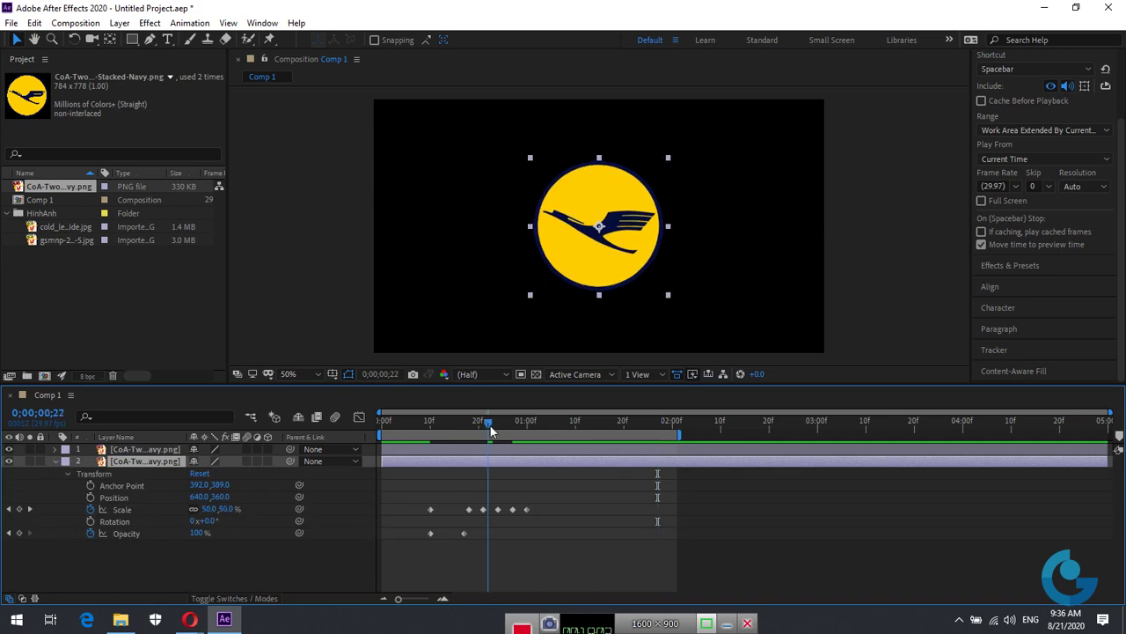
left_click_drag(491, 430, 468, 414)
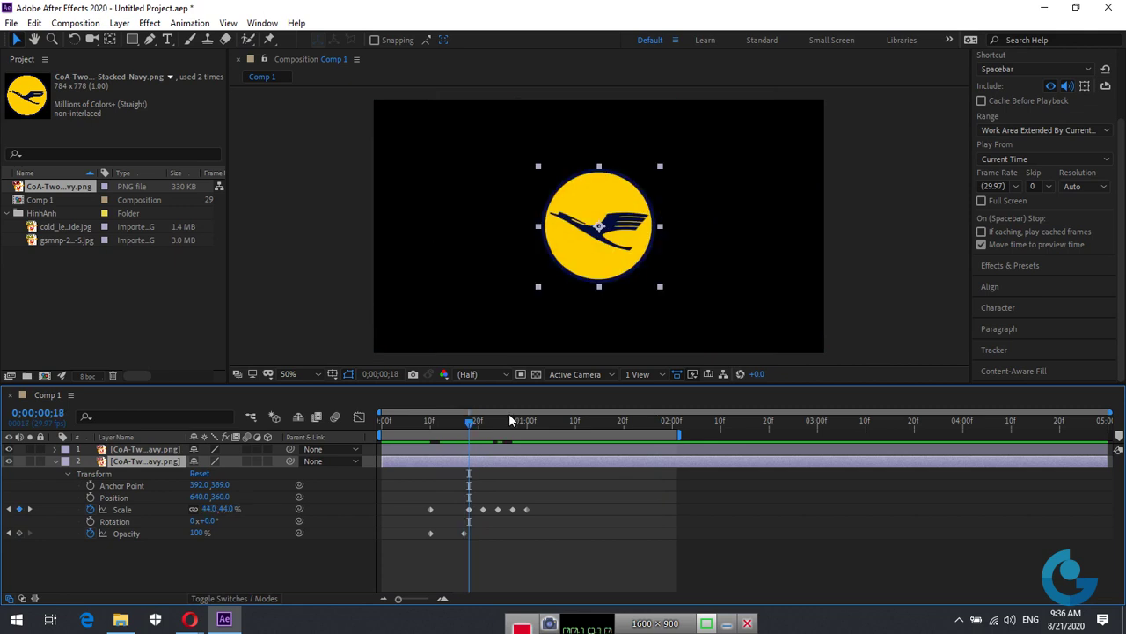
left_click_drag(541, 526, 481, 473)
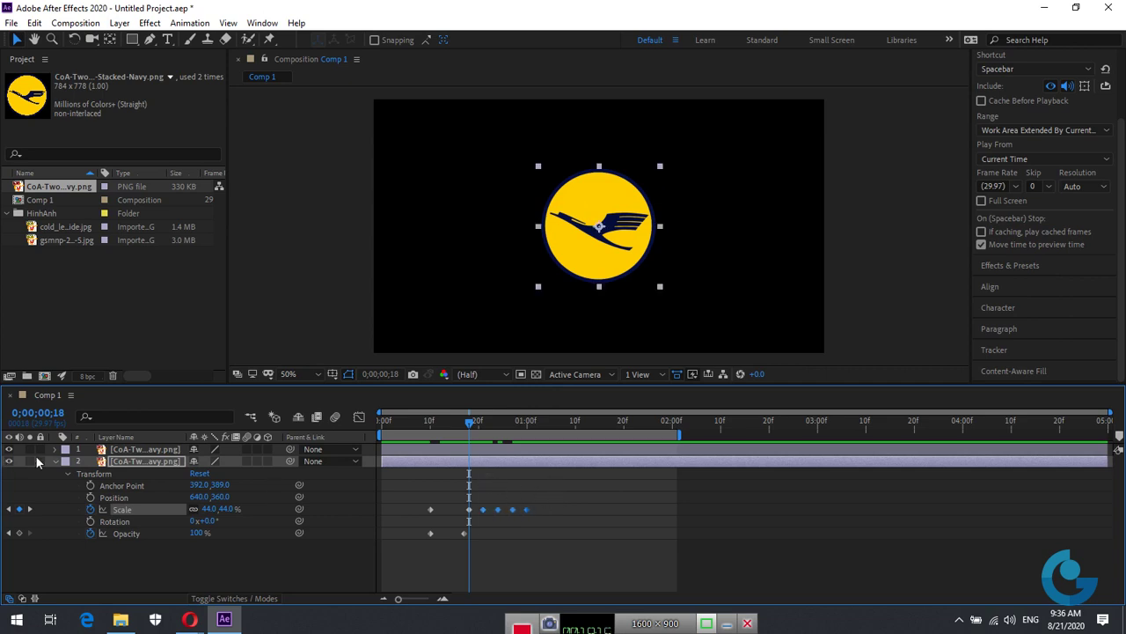
key("Delete")
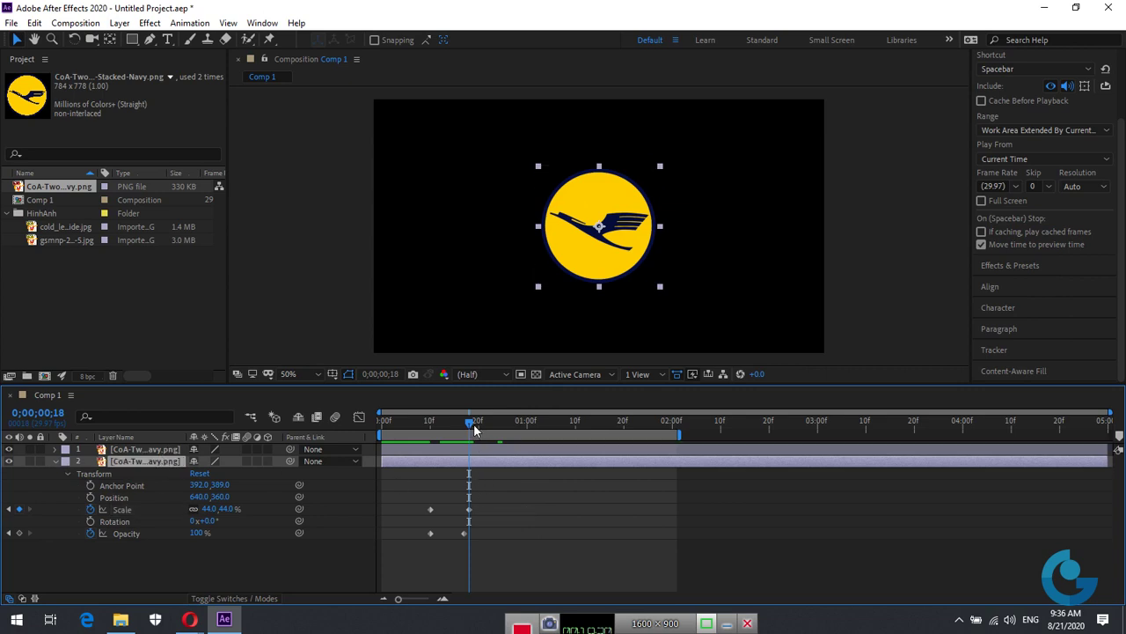
- Set Scale to 135% at 0;00;01;07, then scrub back to 0;00;00;20
left_click_drag(472, 425, 562, 431)
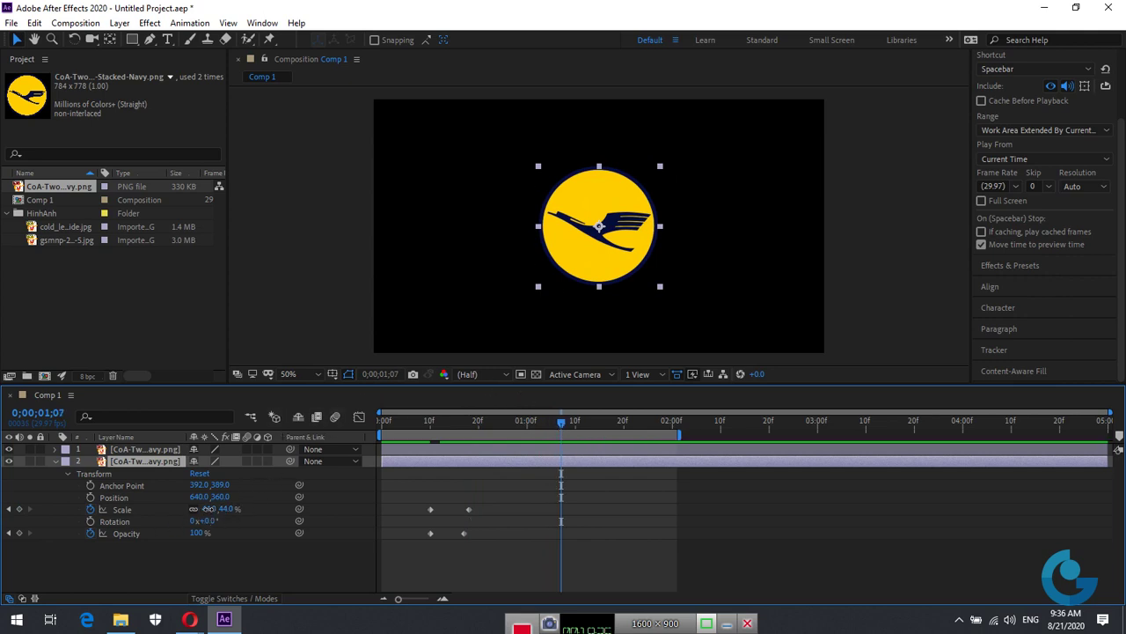
left_click_drag(211, 510, 276, 509)
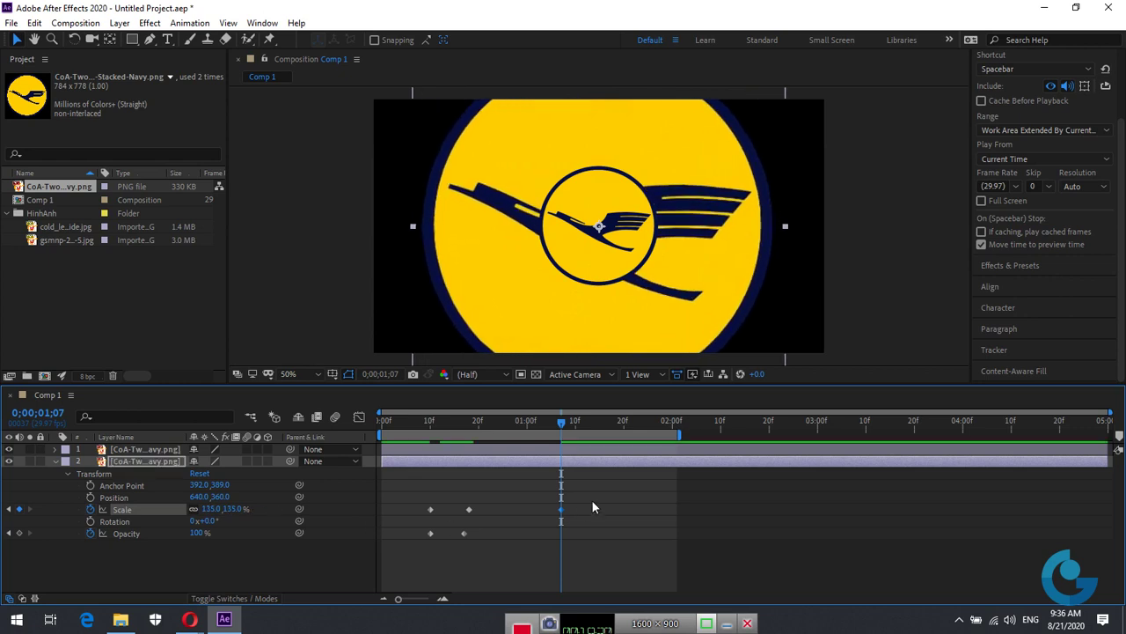
left_click_drag(561, 423, 461, 424)
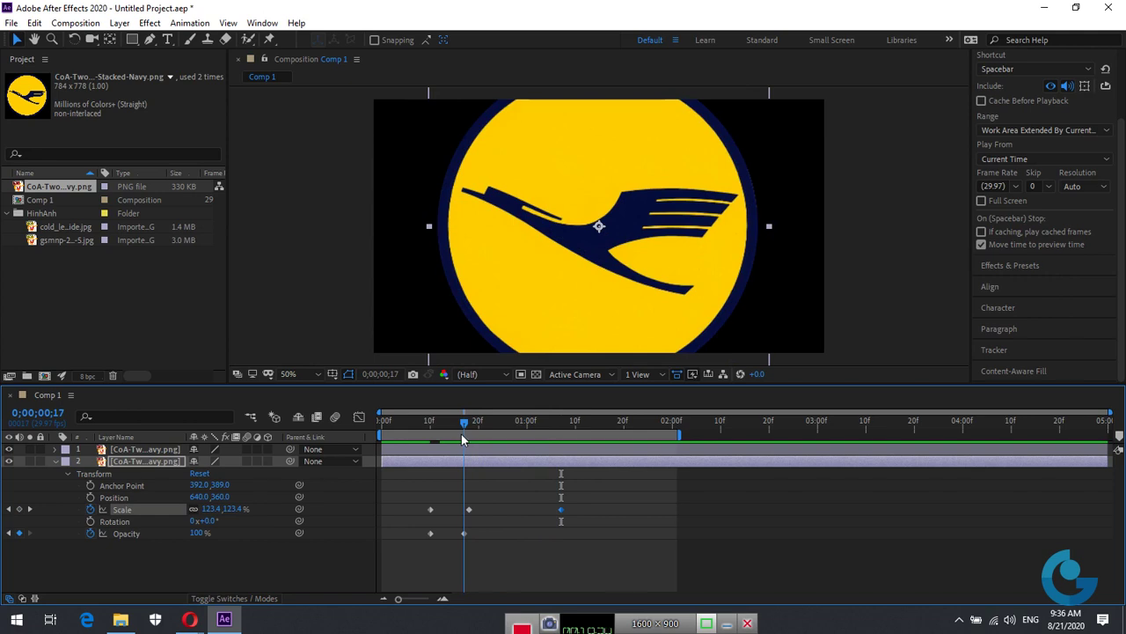
left_click_drag(463, 434, 493, 440)
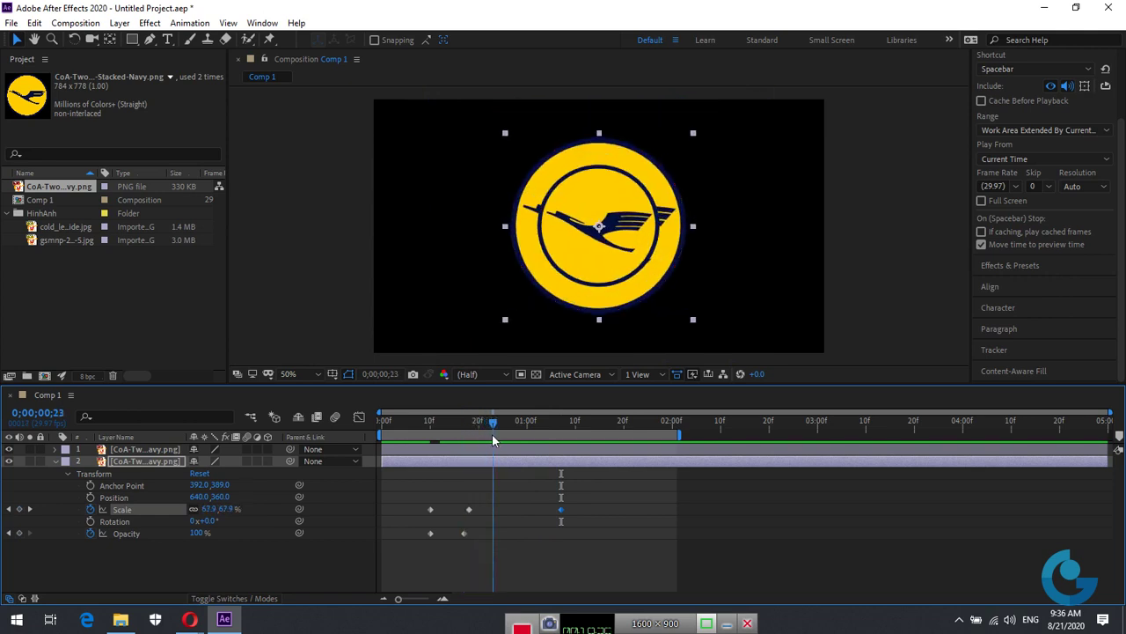
left_click_drag(493, 440, 477, 438)
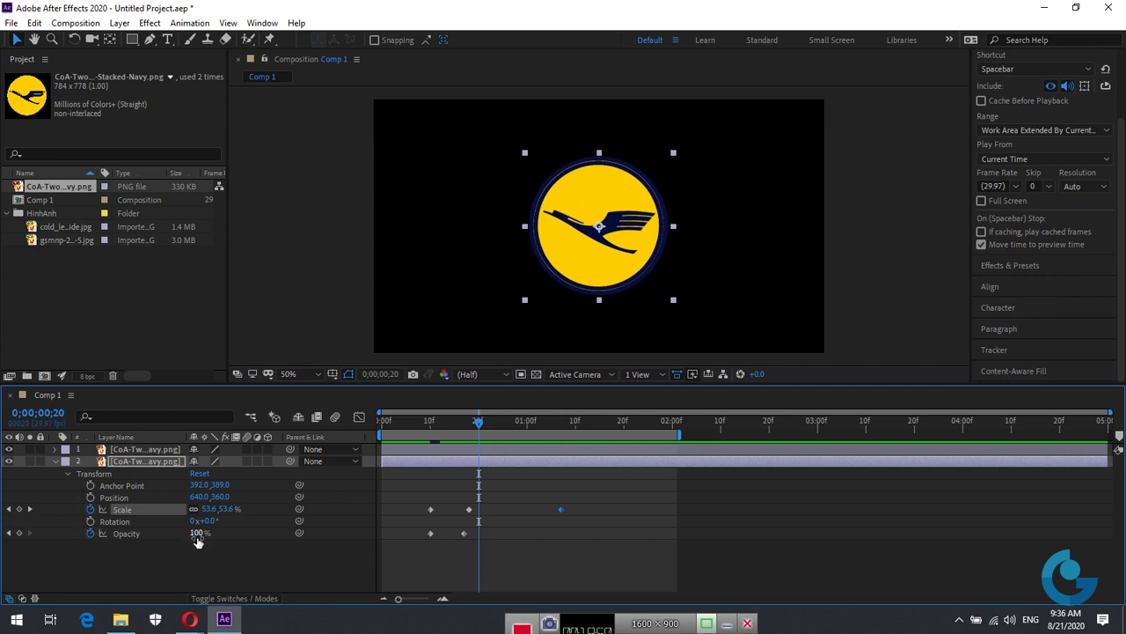
- Key Opacity at 0;00;00;20 and drop it to 0% at 0;00;01;07
left_click(19, 532)
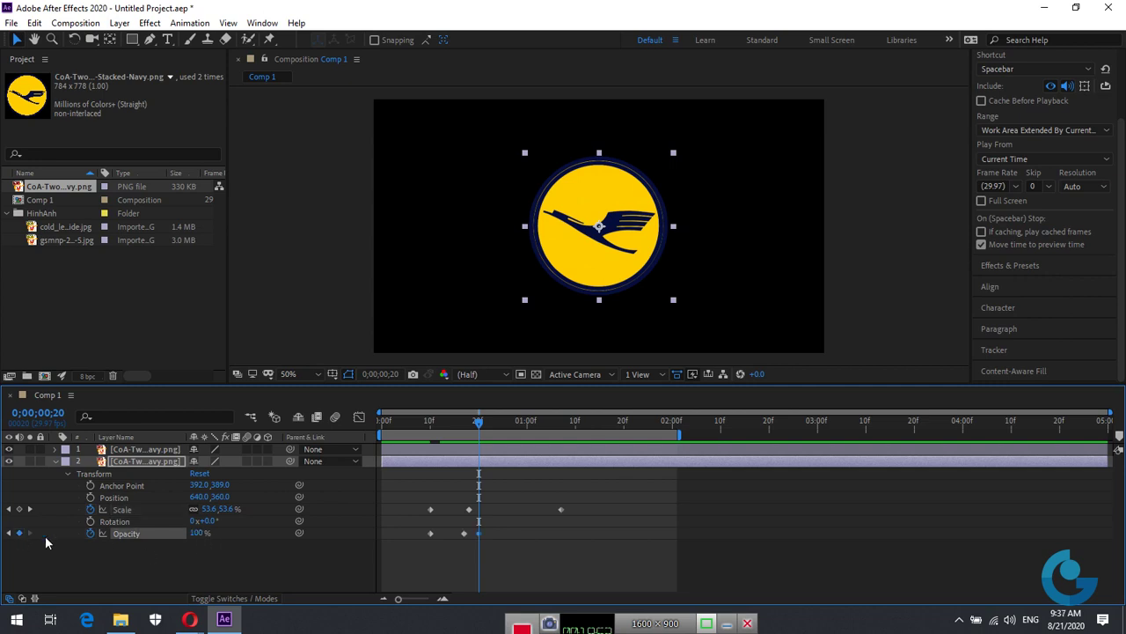
left_click_drag(479, 424, 563, 433)
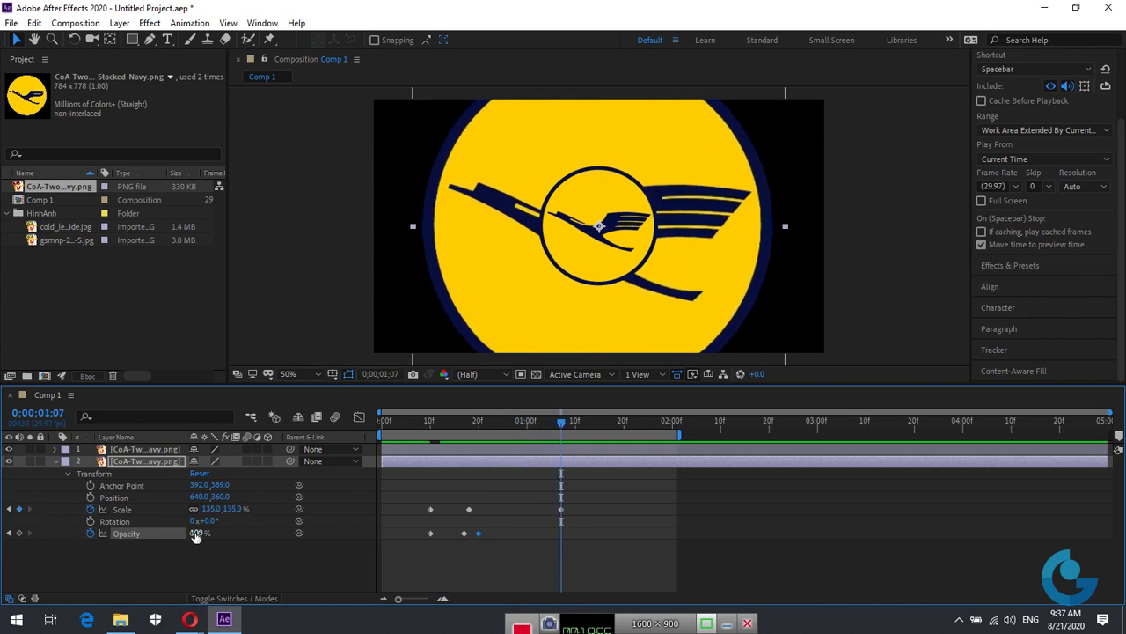
left_click_drag(196, 533, 74, 542)
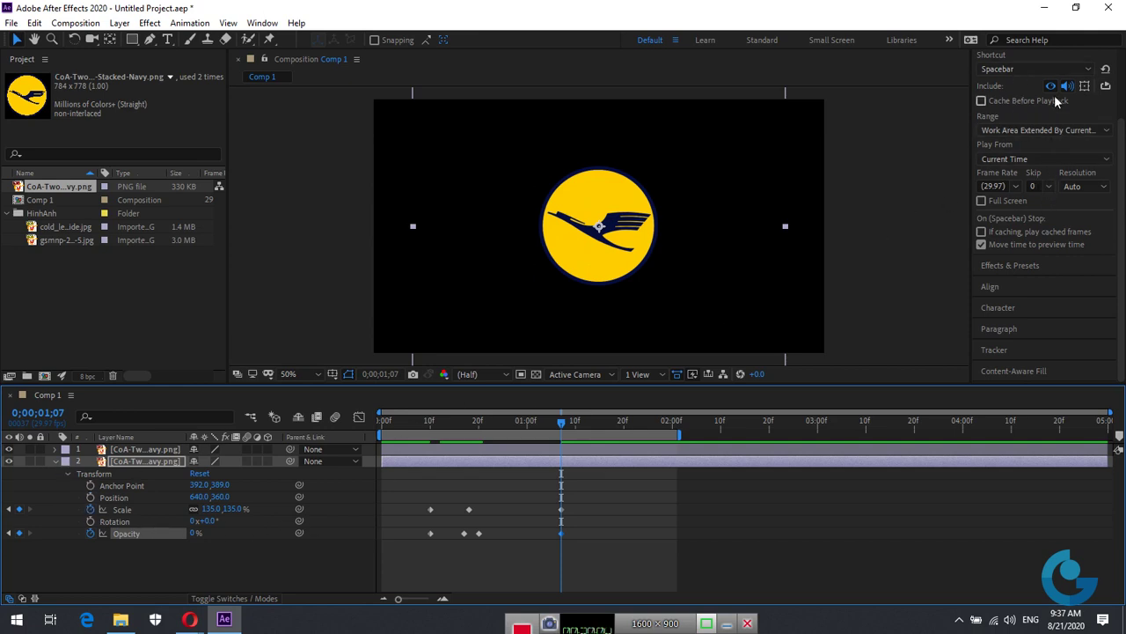
scroll(1120, 107, "up", 2)
scroll(1120, 106, "up", 1)
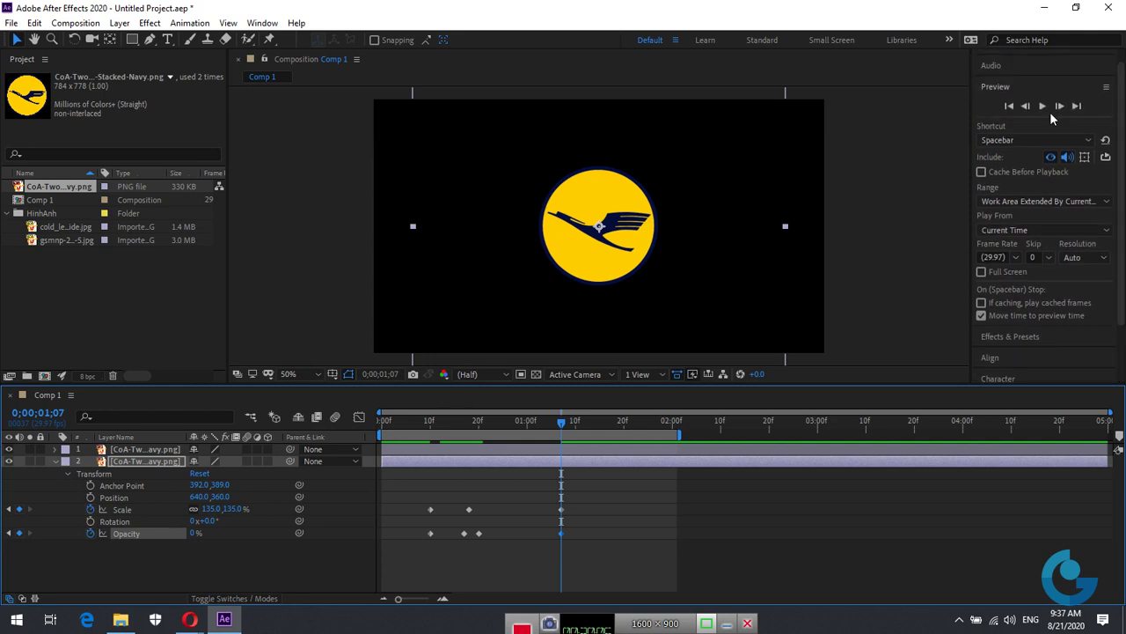
left_click(1043, 106)
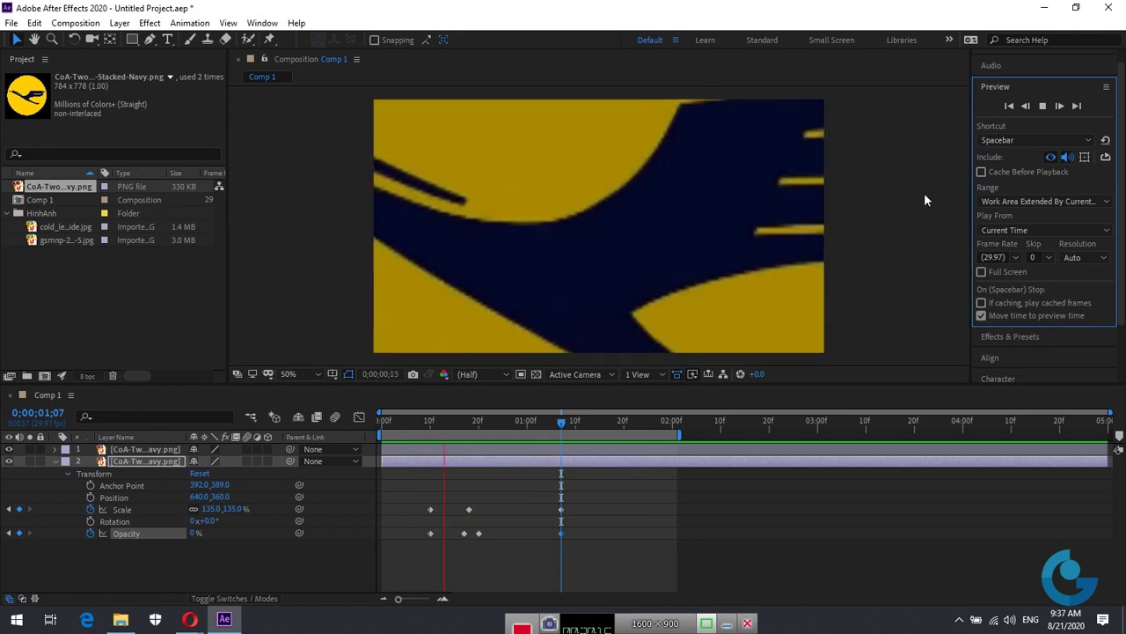
left_click(924, 192)
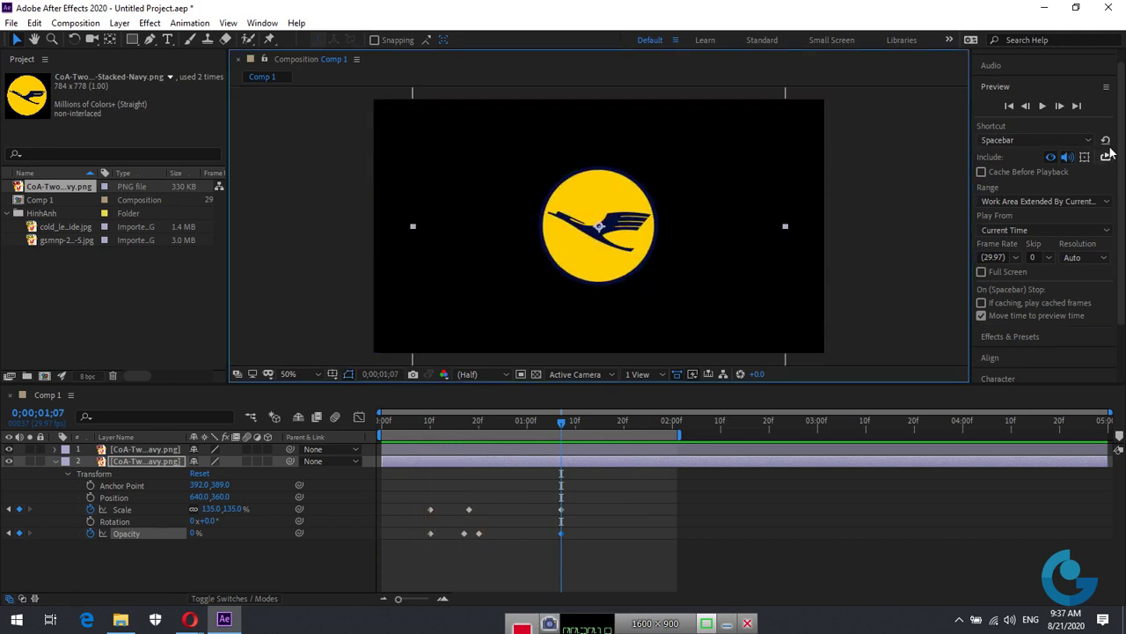
left_click(142, 469)
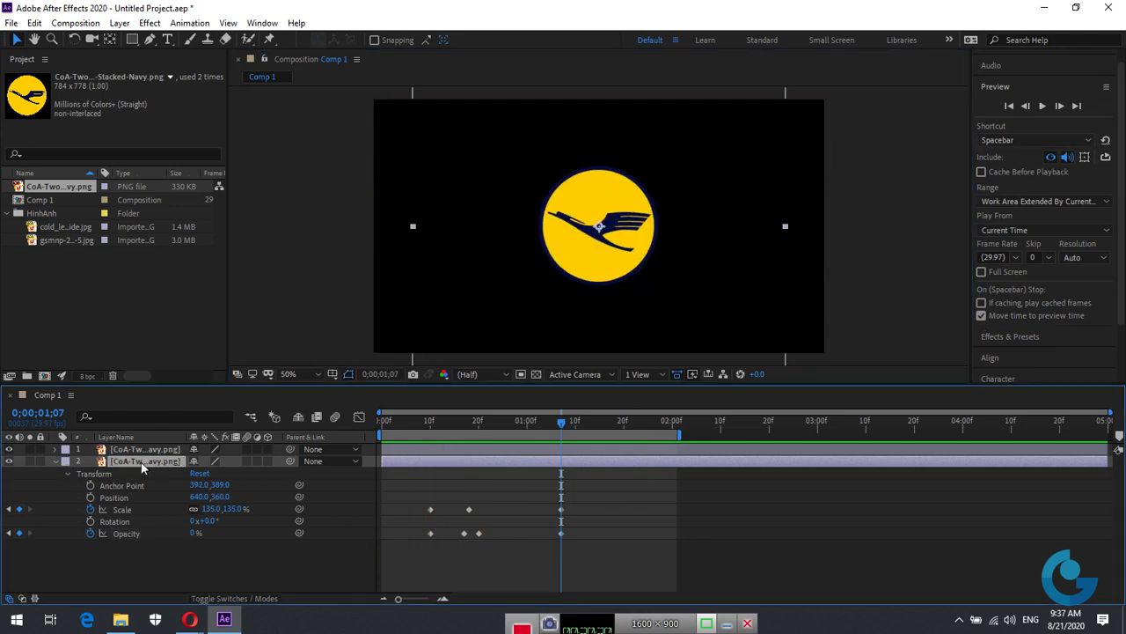
scroll(1011, 279, "down", 2)
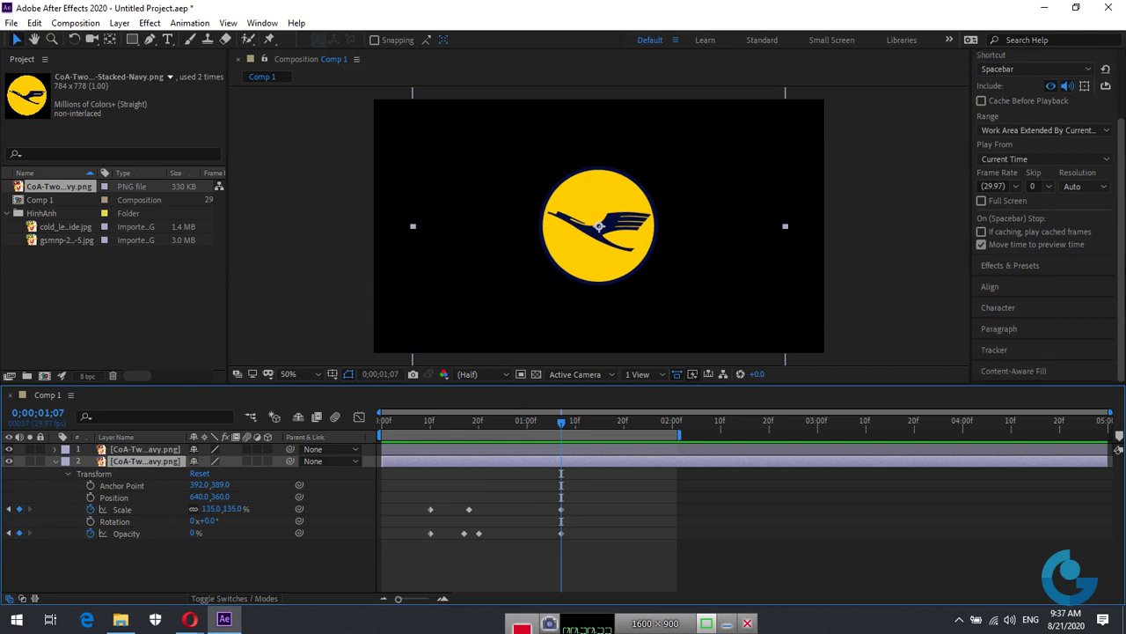
- Apply Gaussian Blur to the second logo layer and set the time back to about 0;00;00;20
left_click(149, 23)
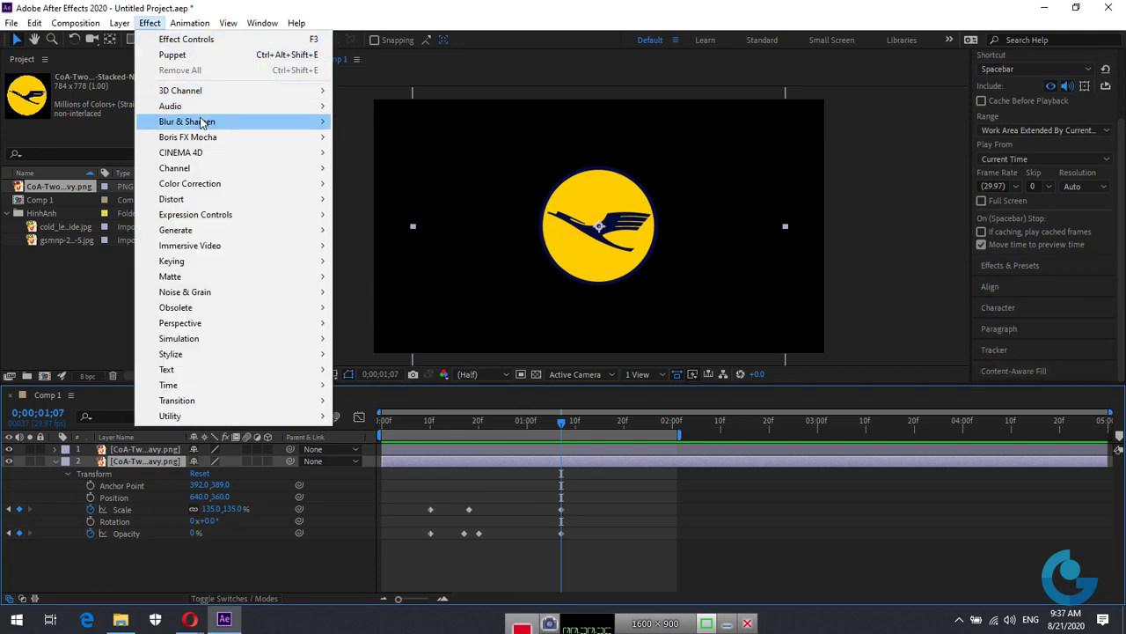
mouse_move(210, 122)
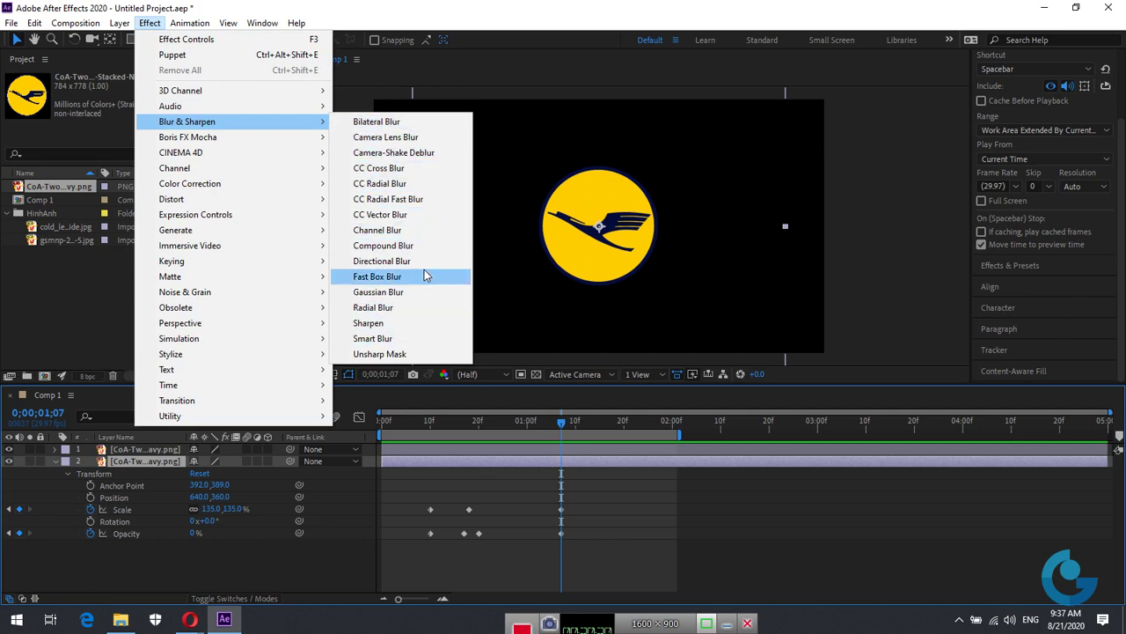
left_click(374, 294)
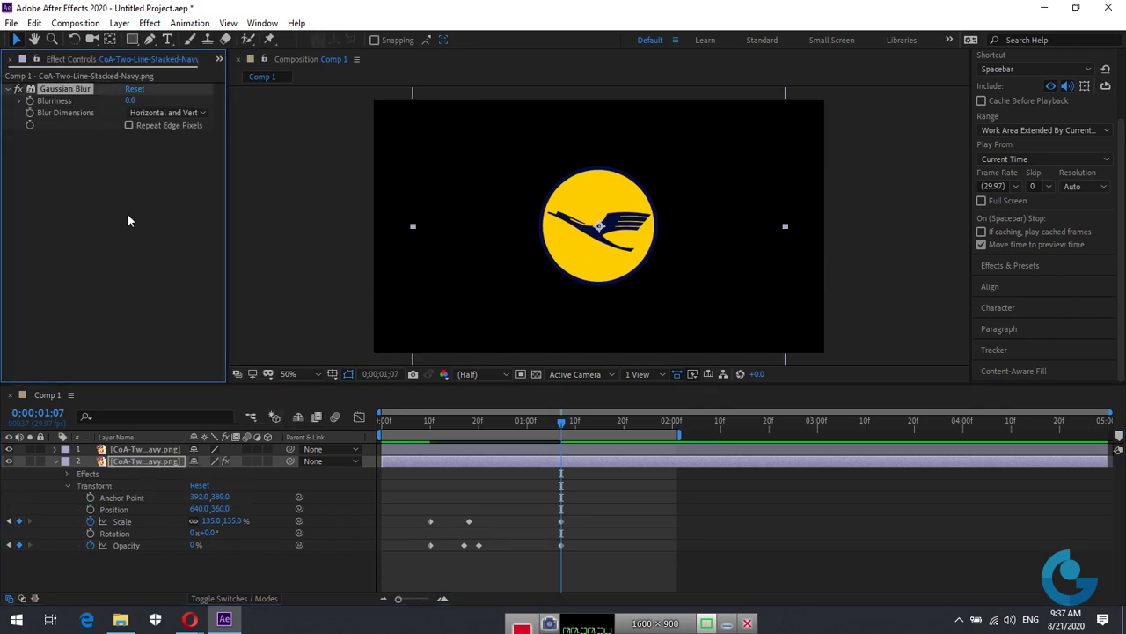
mouse_move(561, 421)
left_mouse_down()
mouse_move(481, 440)
mouse_move(555, 445)
mouse_move(479, 445)
left_mouse_up()
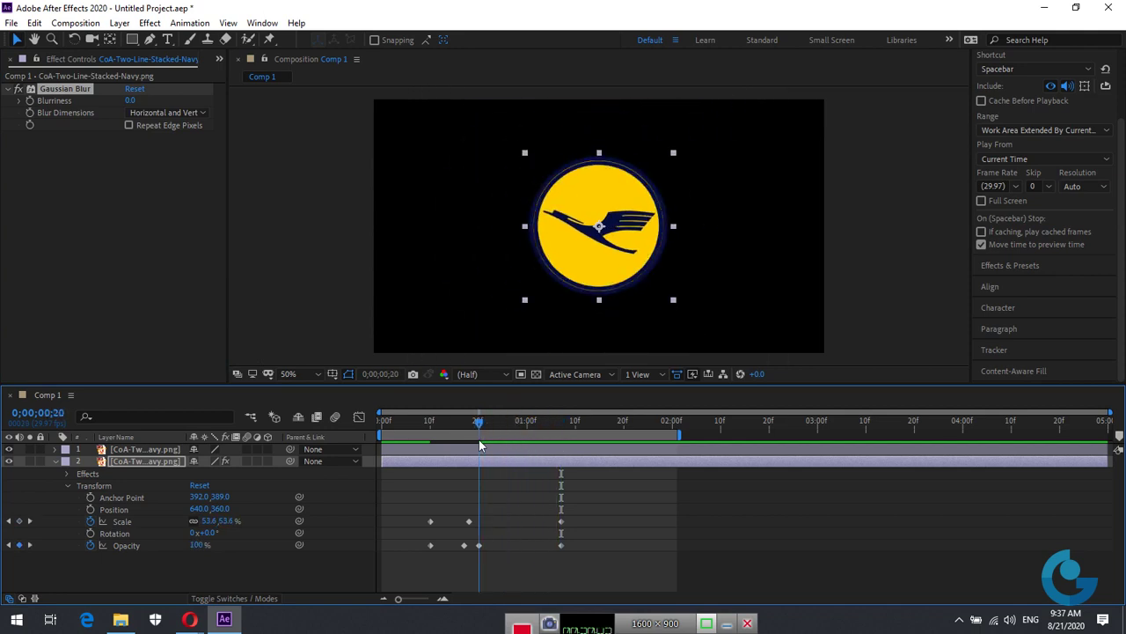
left_click_drag(480, 445, 472, 445)
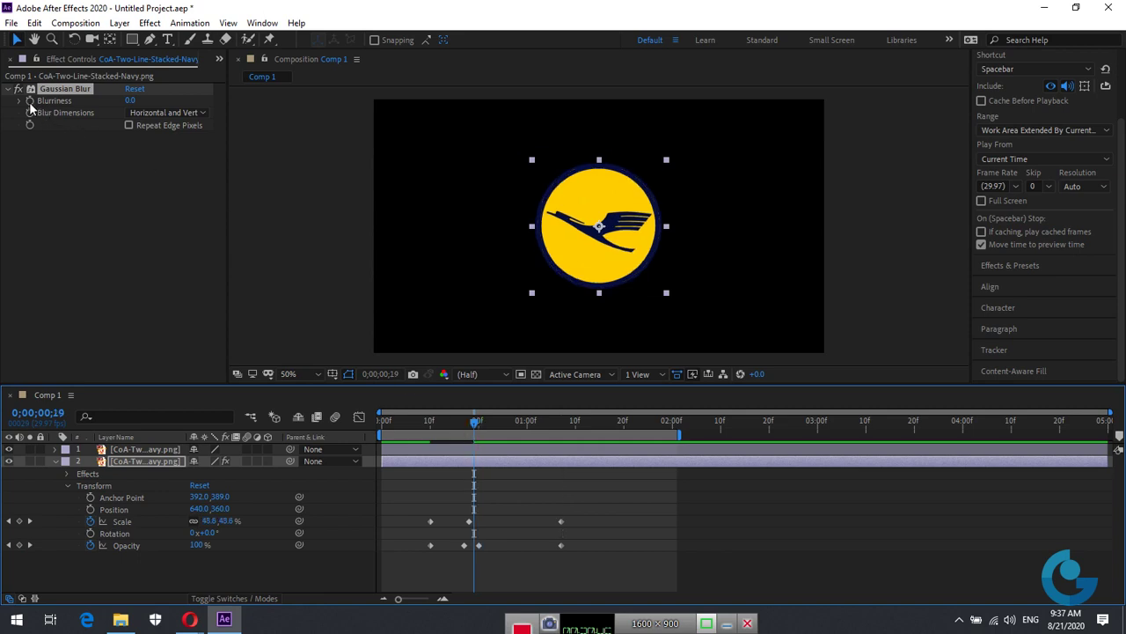
- Move to the fully faded frame at 0;00;01;07 and start keying Gaussian Blur Blurriness
left_click(480, 422)
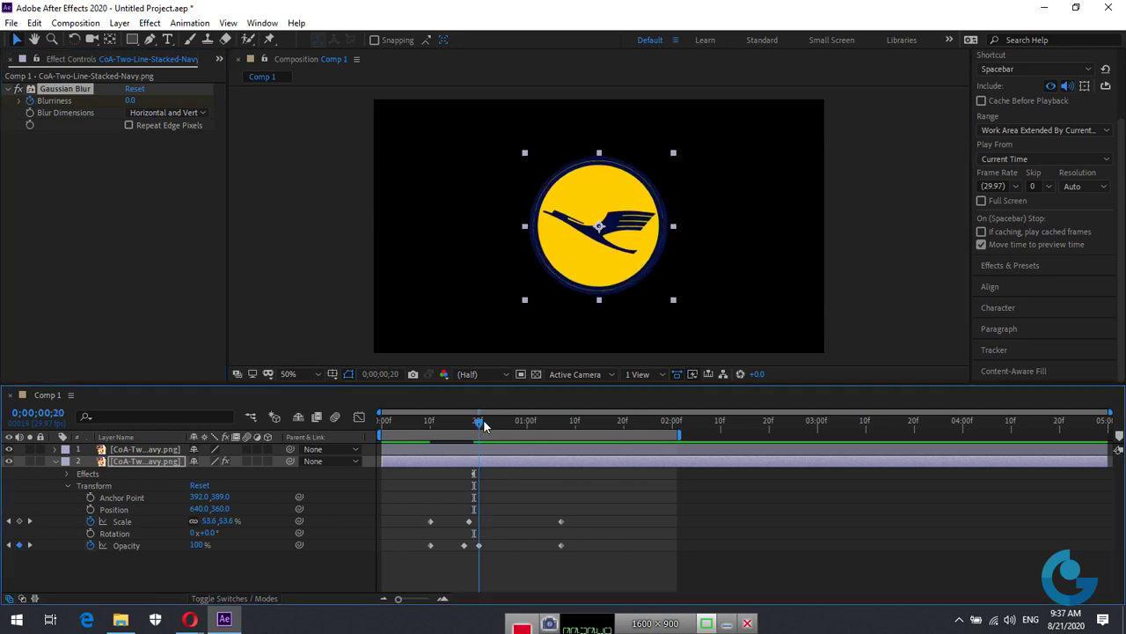
left_click_drag(483, 423, 562, 434)
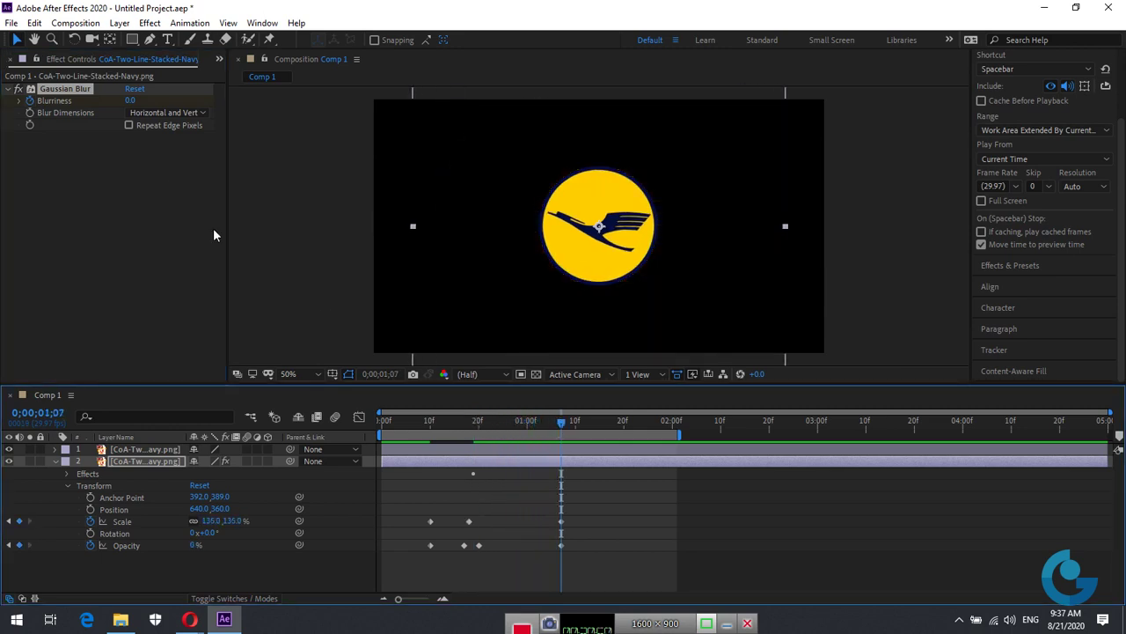
left_click_drag(130, 100, 161, 101)
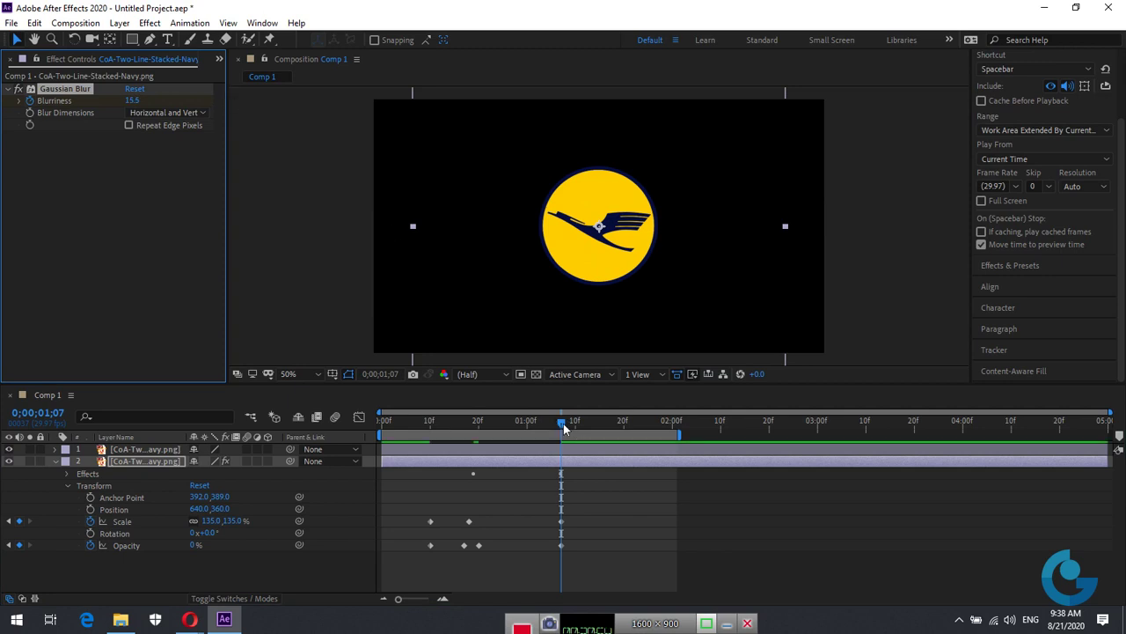
mouse_move(562, 427)
left_mouse_down()
mouse_move(533, 429)
mouse_move(566, 432)
left_mouse_up()
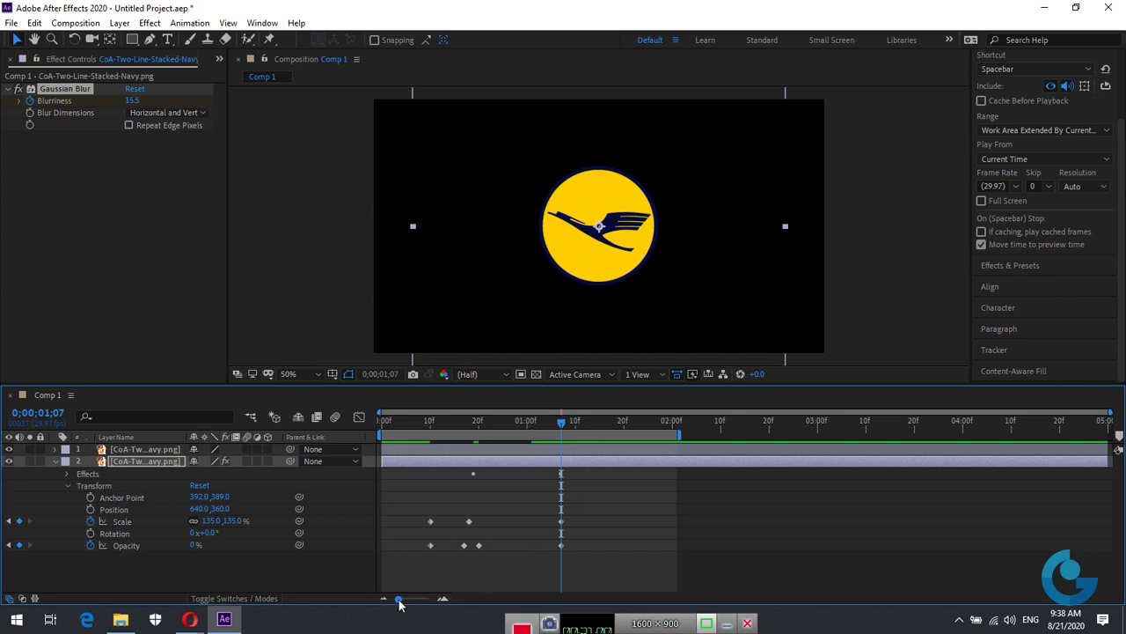
left_click_drag(399, 599, 431, 599)
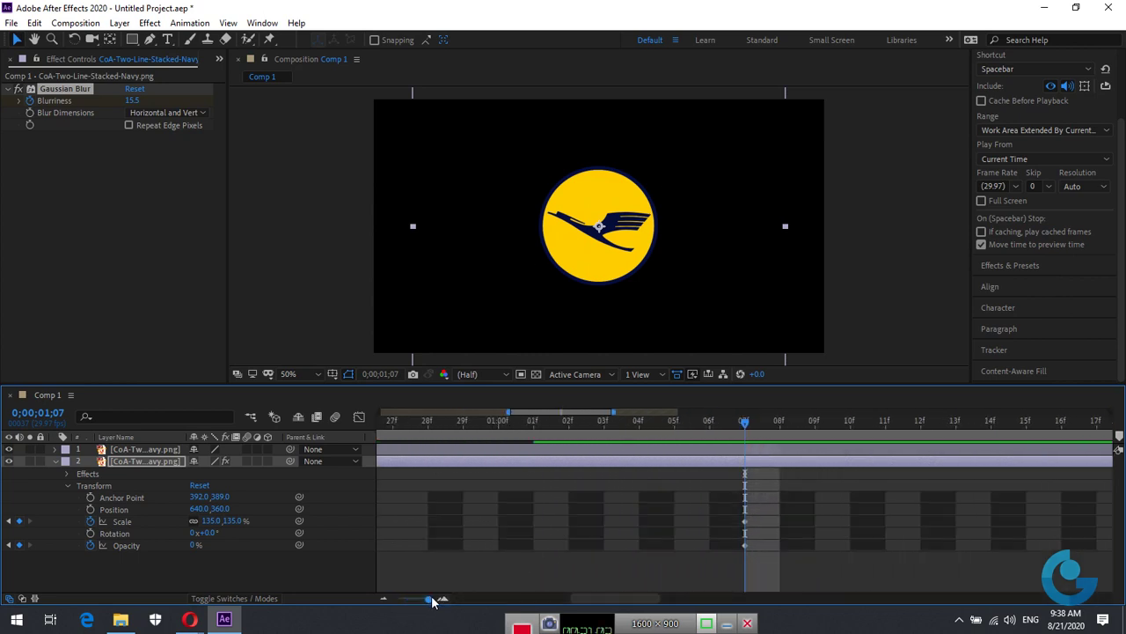
left_click_drag(432, 600, 420, 600)
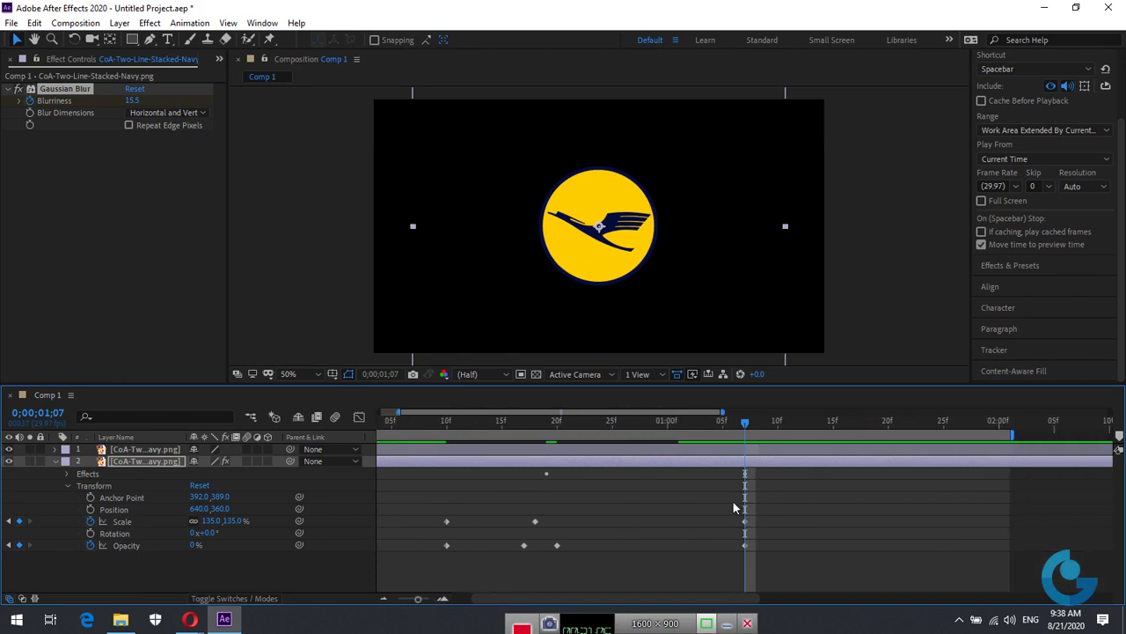
- Raise Blurriness through 110 to 200.5 at the 0;00;01;07 keyframe, then deselect the layer
left_click_drag(132, 101, 251, 97)
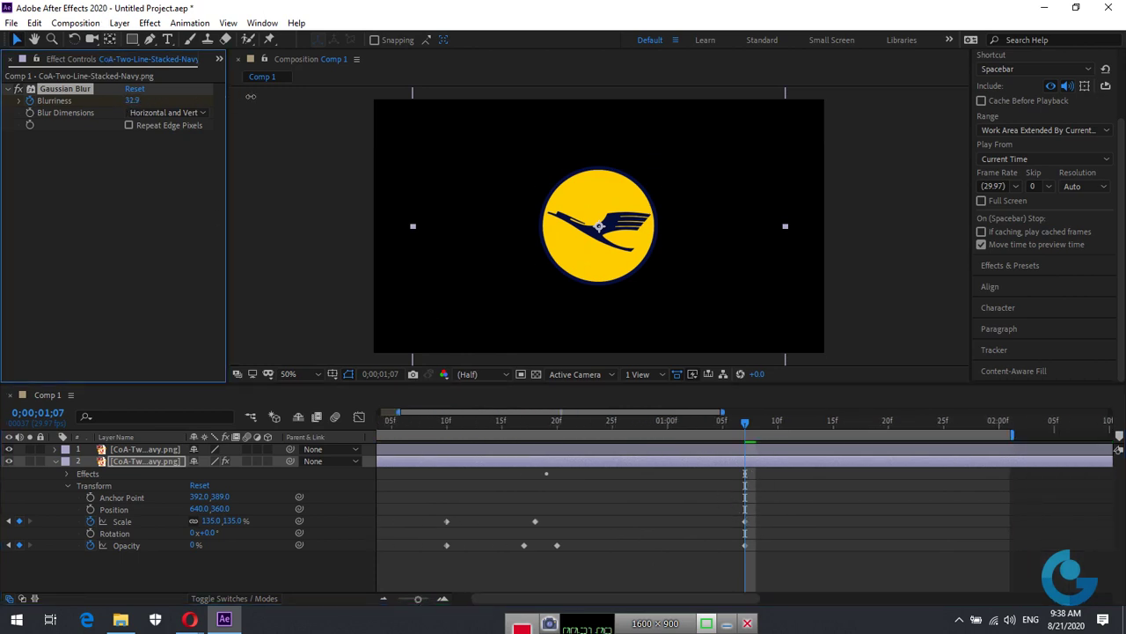
left_click_drag(495, 94, 800, 108)
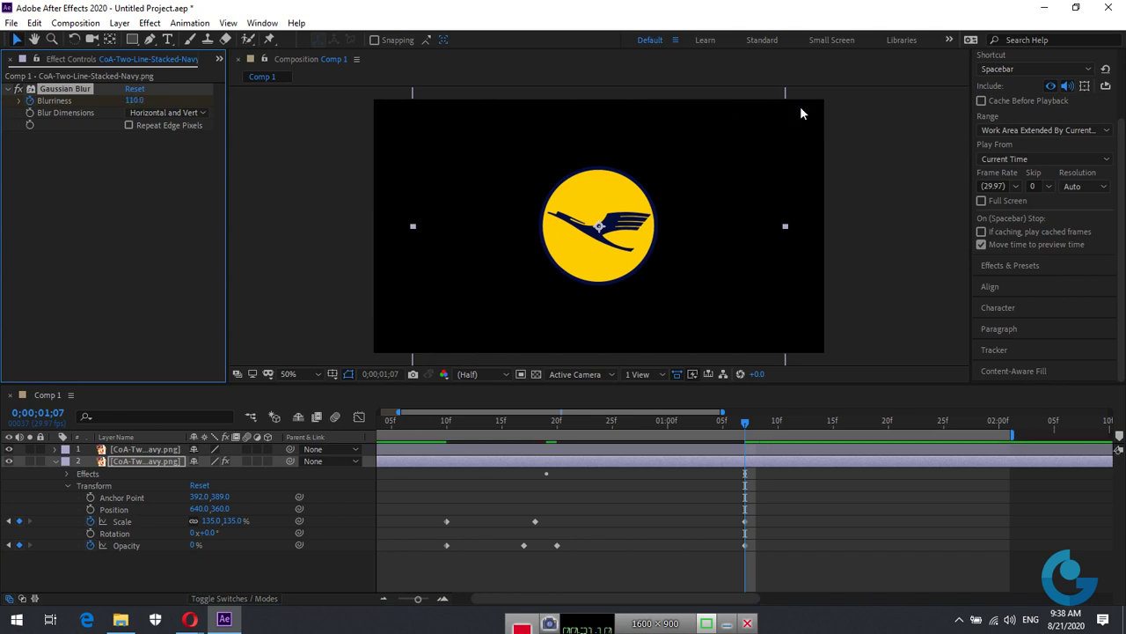
mouse_move(746, 423)
left_mouse_down()
mouse_move(550, 433)
mouse_move(630, 433)
left_mouse_up()
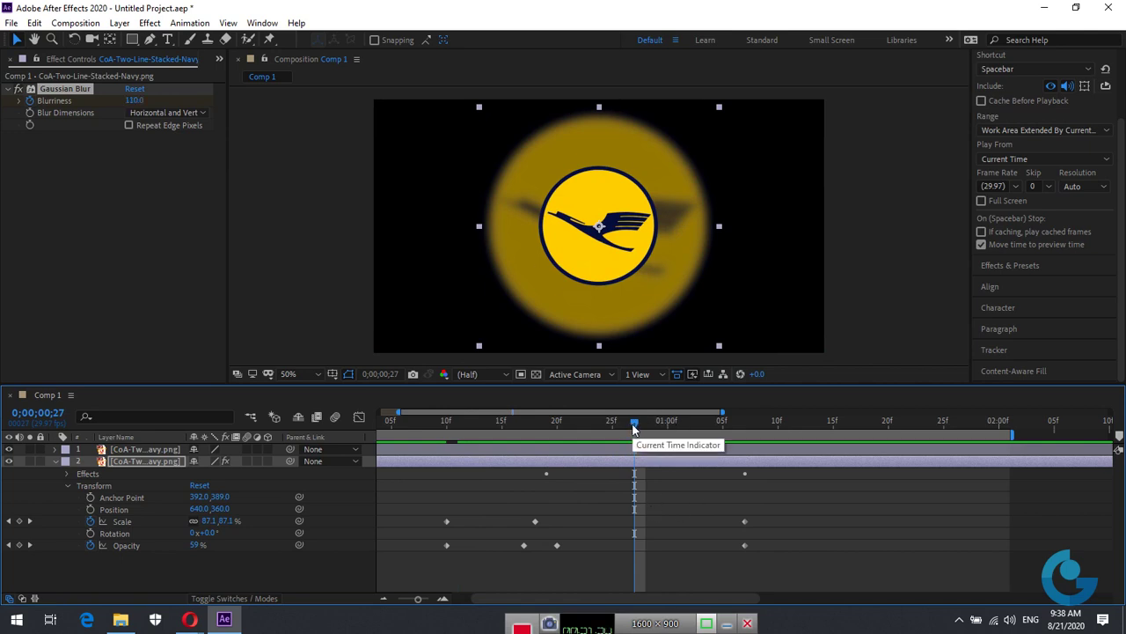
key("k")
left_click_drag(137, 102, 347, 100)
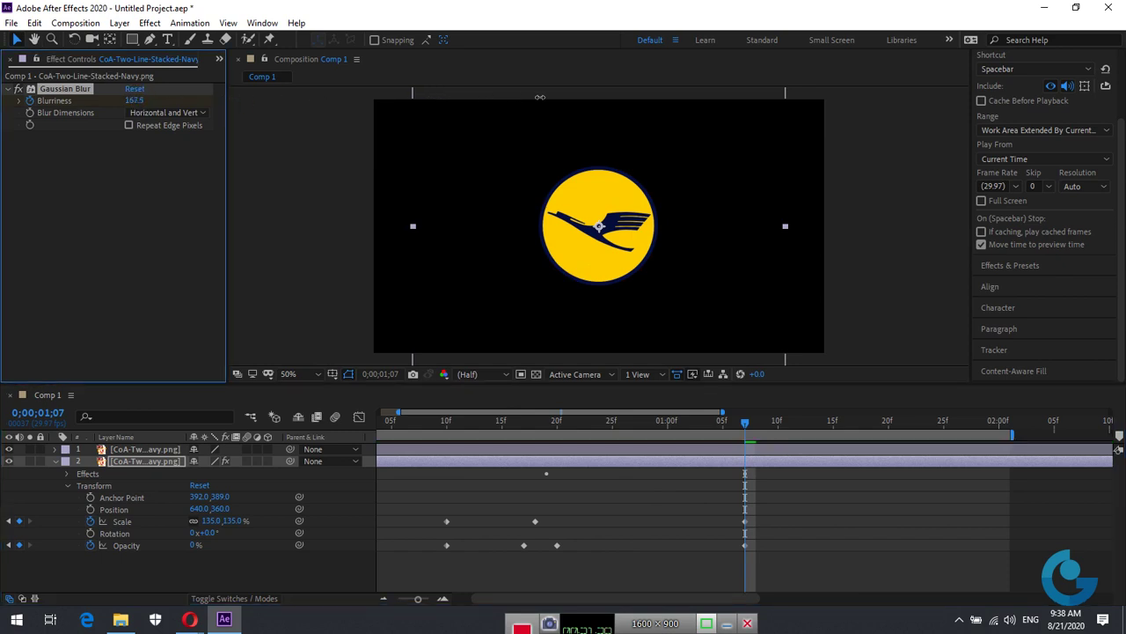
left_click_drag(540, 97, 775, 104)
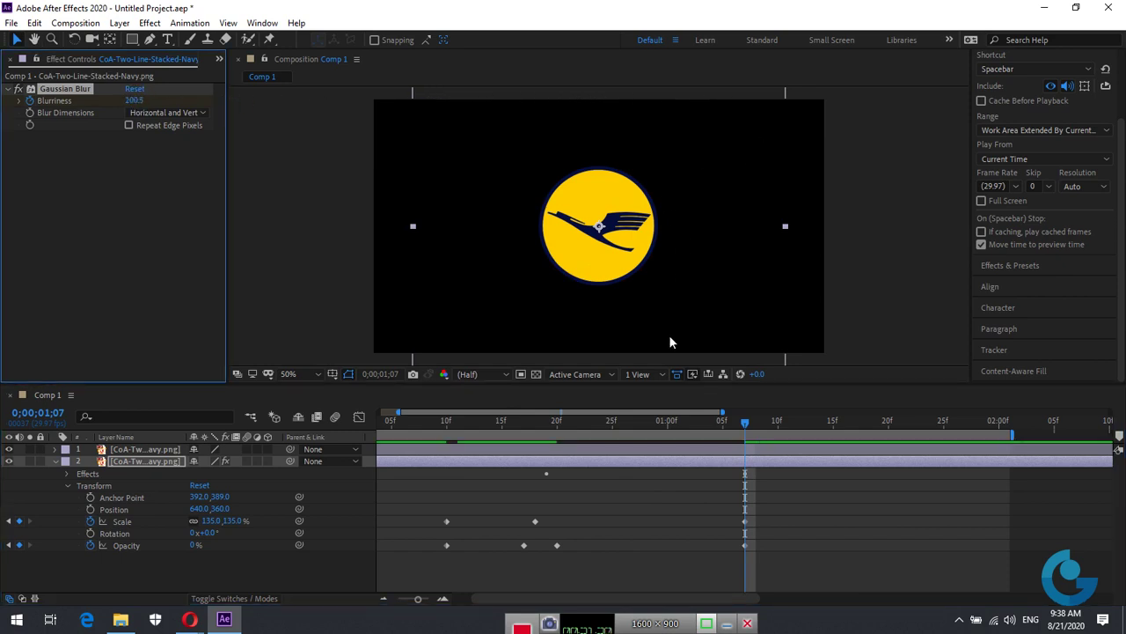
left_click(802, 546)
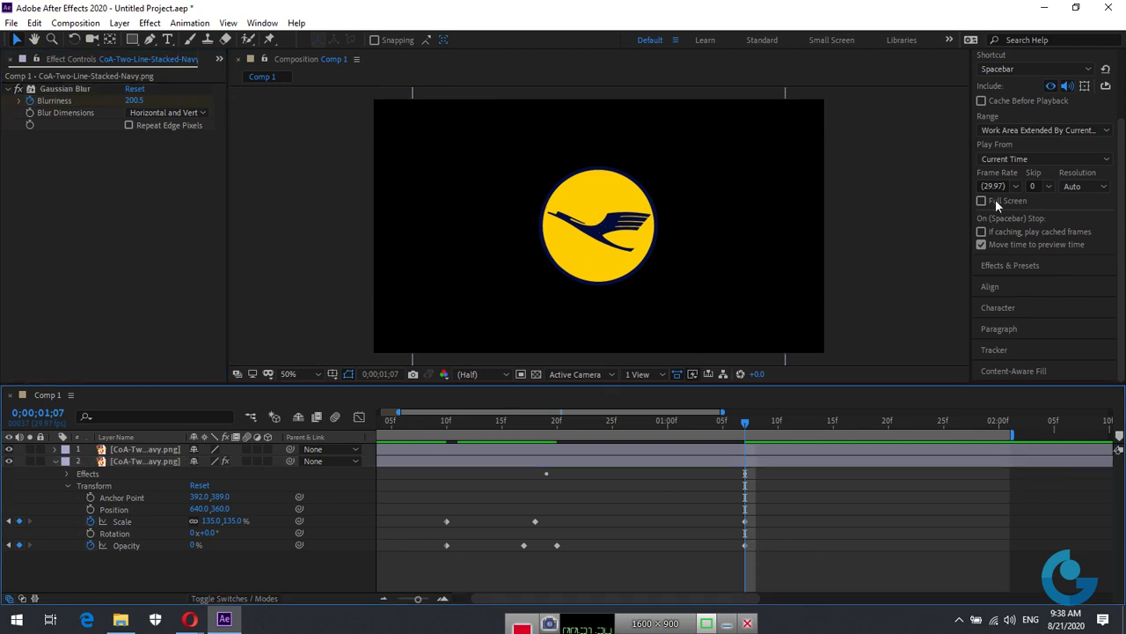
- Preview the glow animation, scrub back to about 0;00;00;23, and select all second-layer Scale keyframes
key("space")
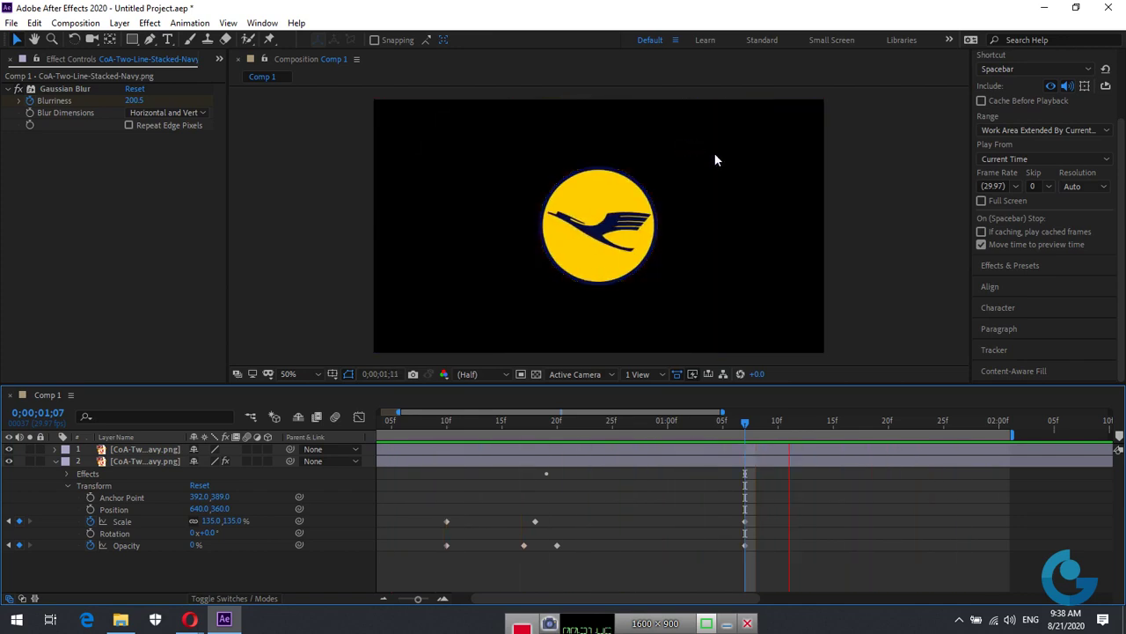
key("space")
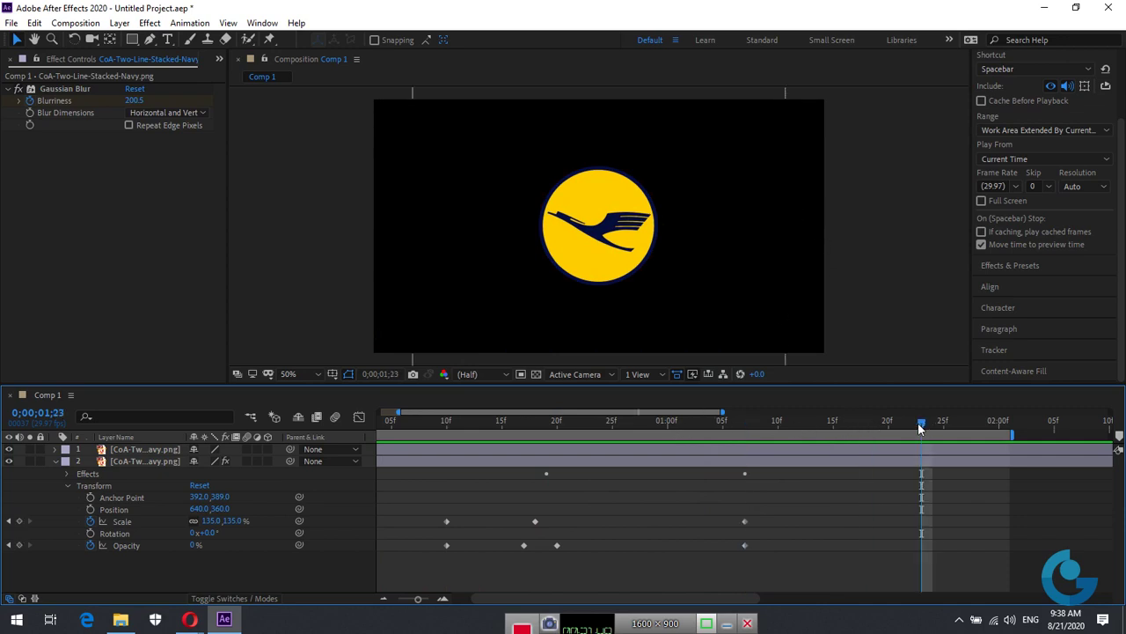
mouse_move(919, 429)
left_mouse_down()
mouse_move(480, 435)
mouse_move(590, 437)
left_mouse_up()
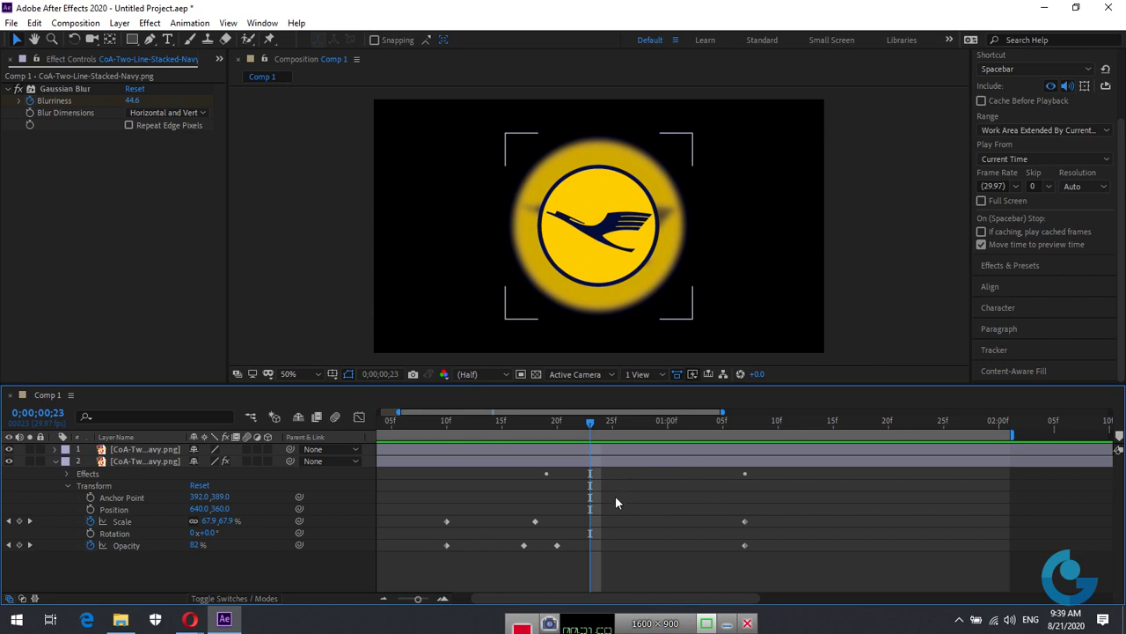
left_click(122, 522)
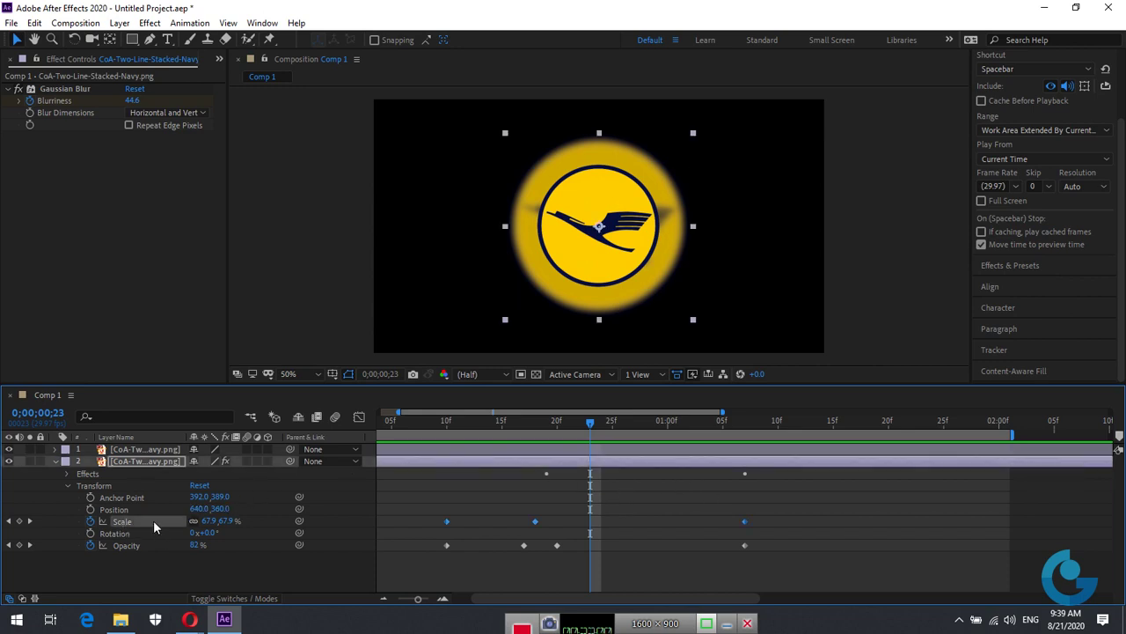
- In the Graph Editor, apply Easy Ease to the lowest Scale keyframe and reshape its bezier handles
left_click(360, 417)
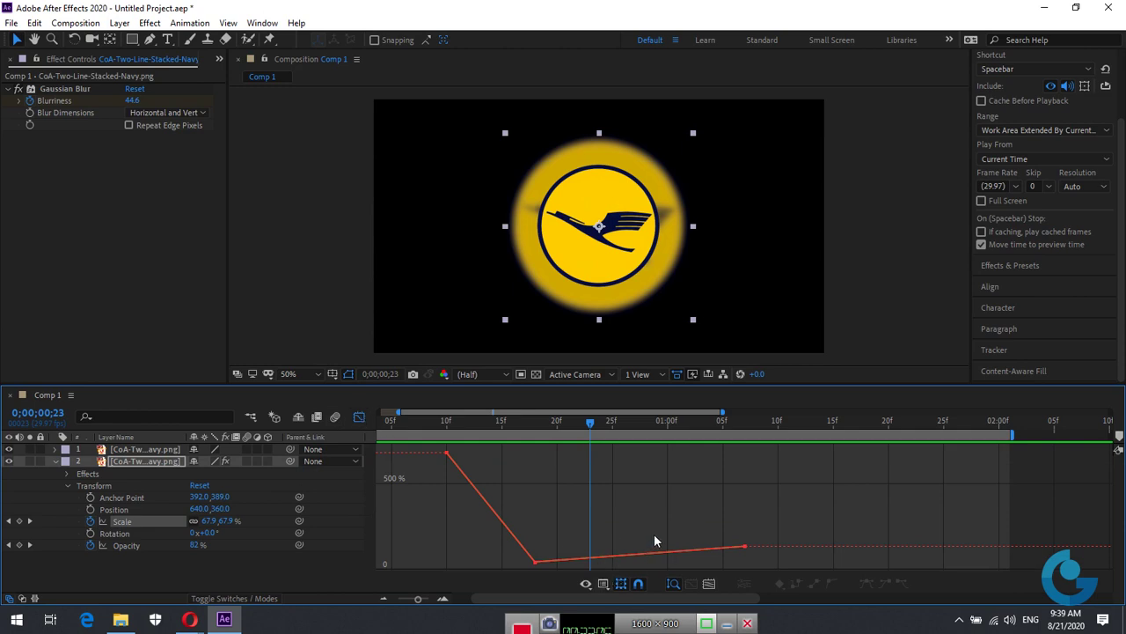
left_click(536, 563)
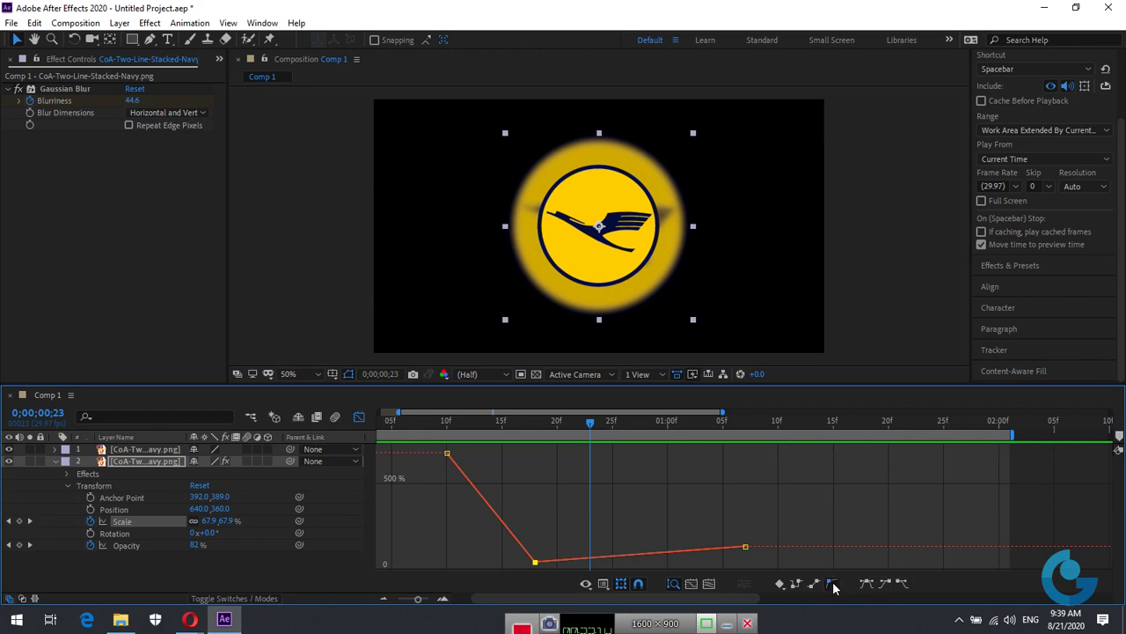
left_click(833, 584)
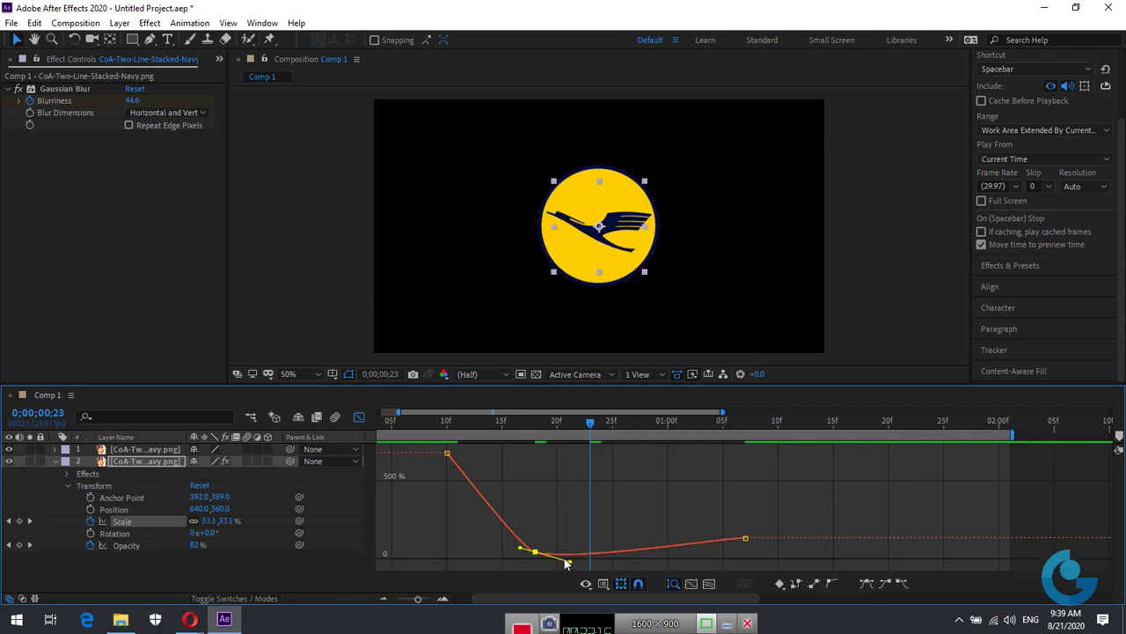
left_click_drag(570, 562, 571, 555)
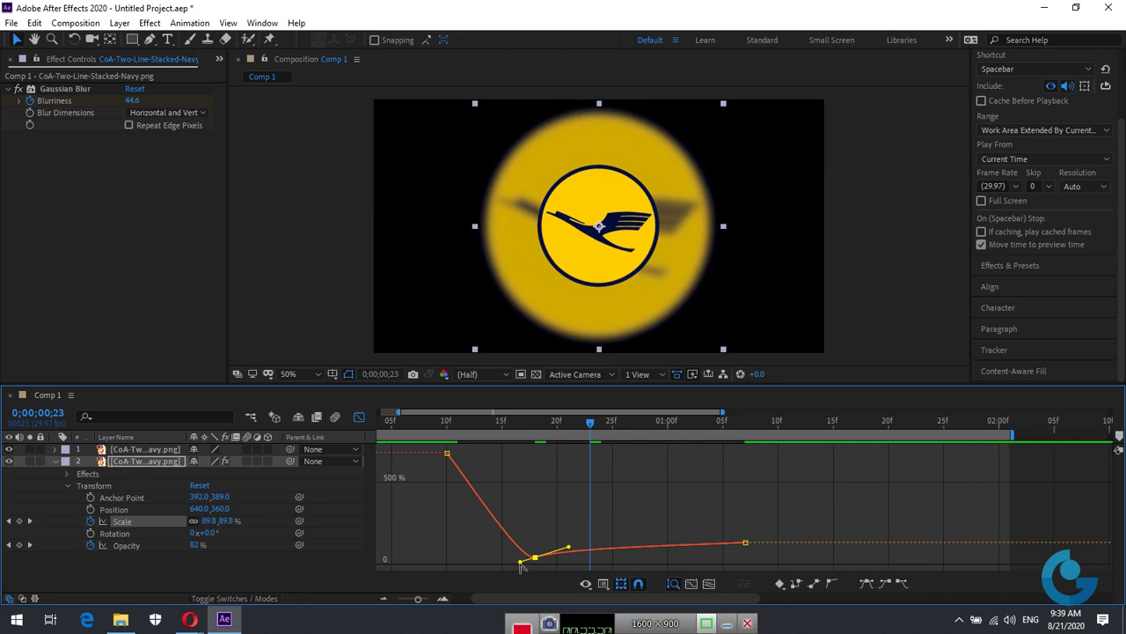
left_click_drag(521, 566, 534, 563)
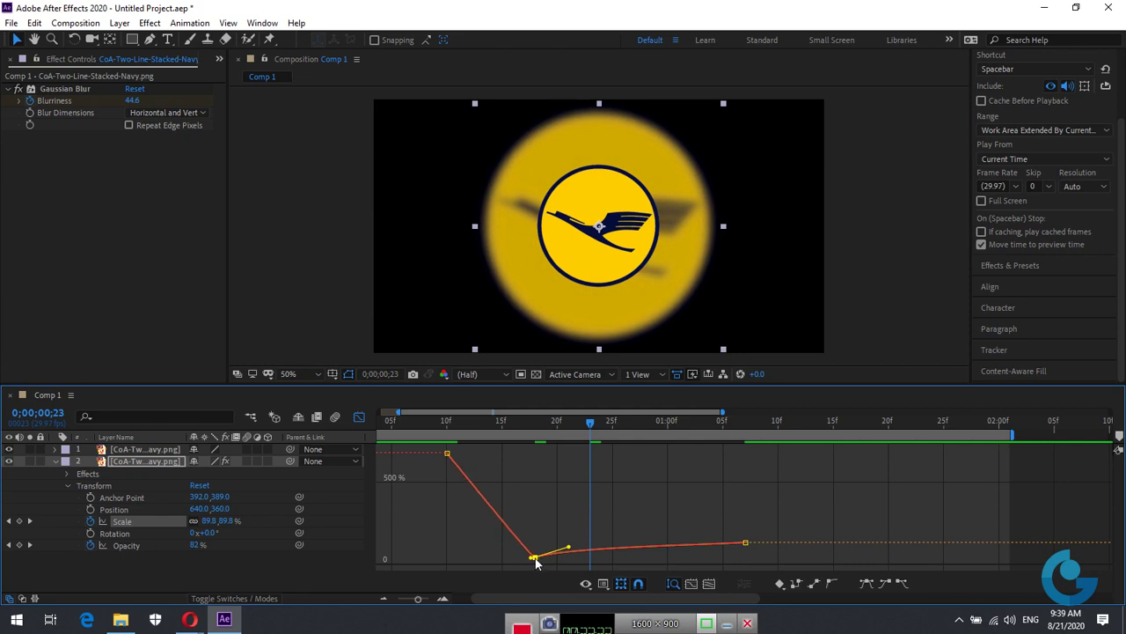
left_click_drag(567, 552, 570, 548)
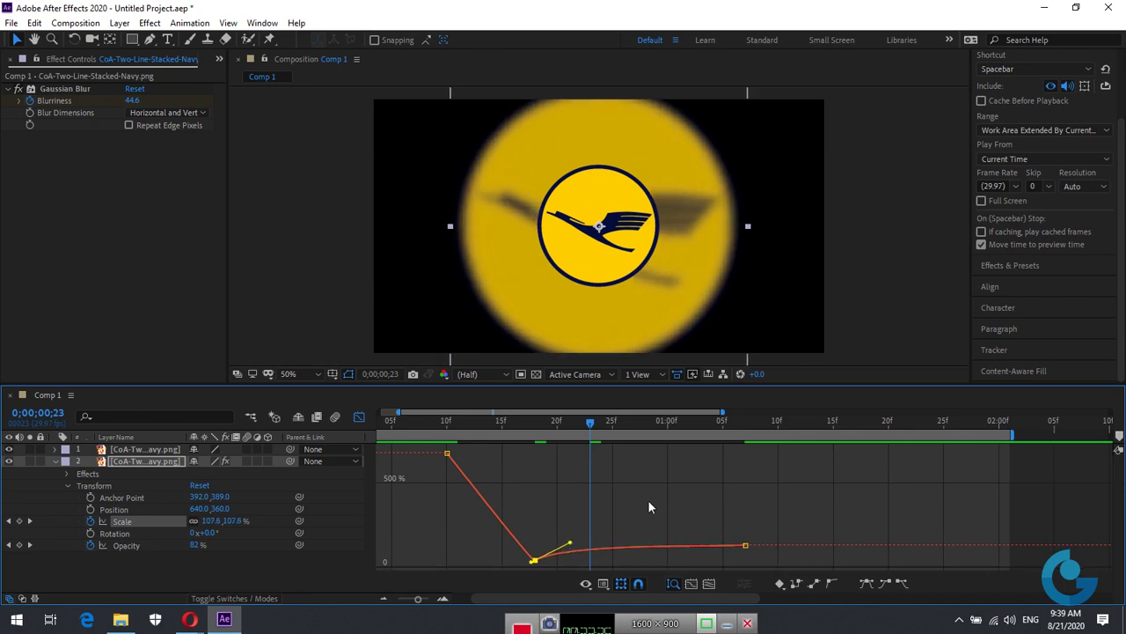
left_click(358, 417)
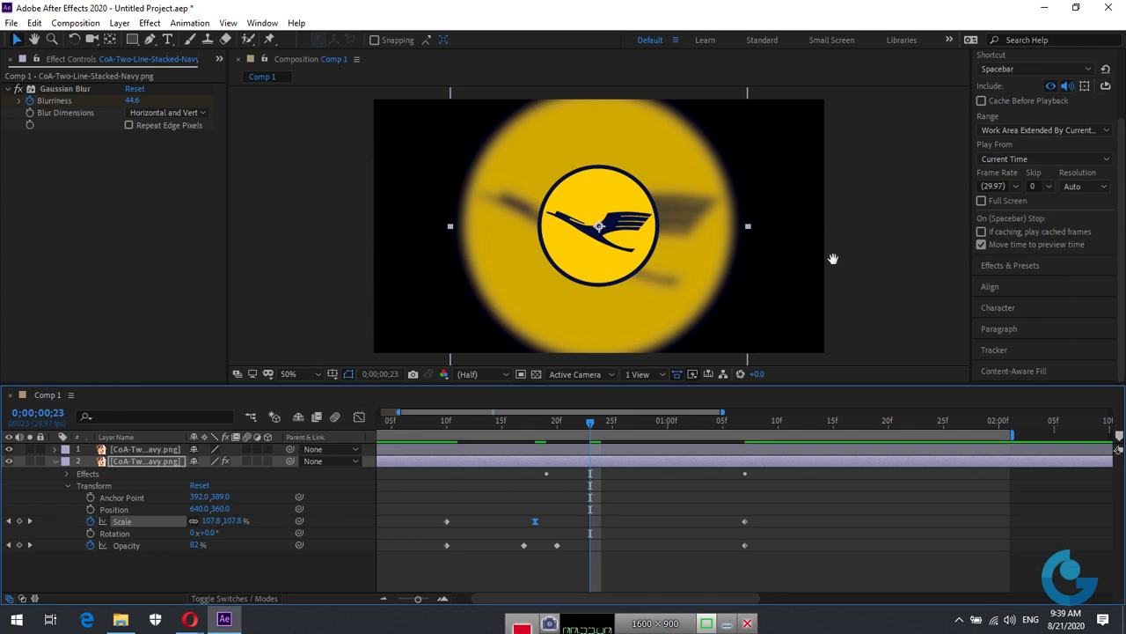
- Play the finished animation, collapse layer 2, stop playback, and return to 0;00;00;00
key("space")
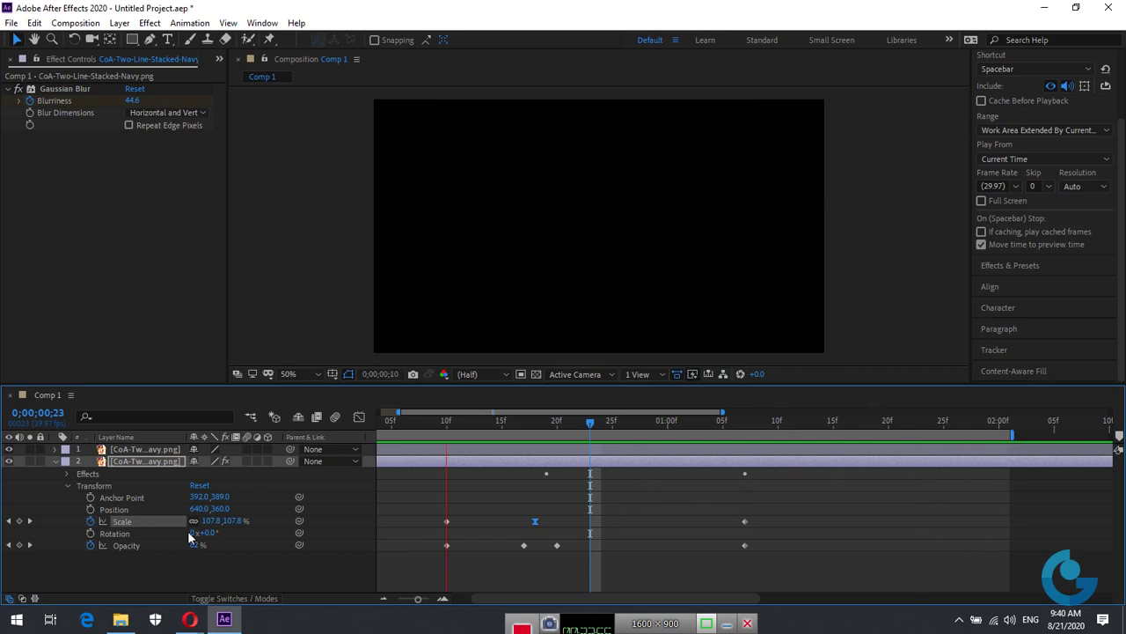
left_click(55, 461)
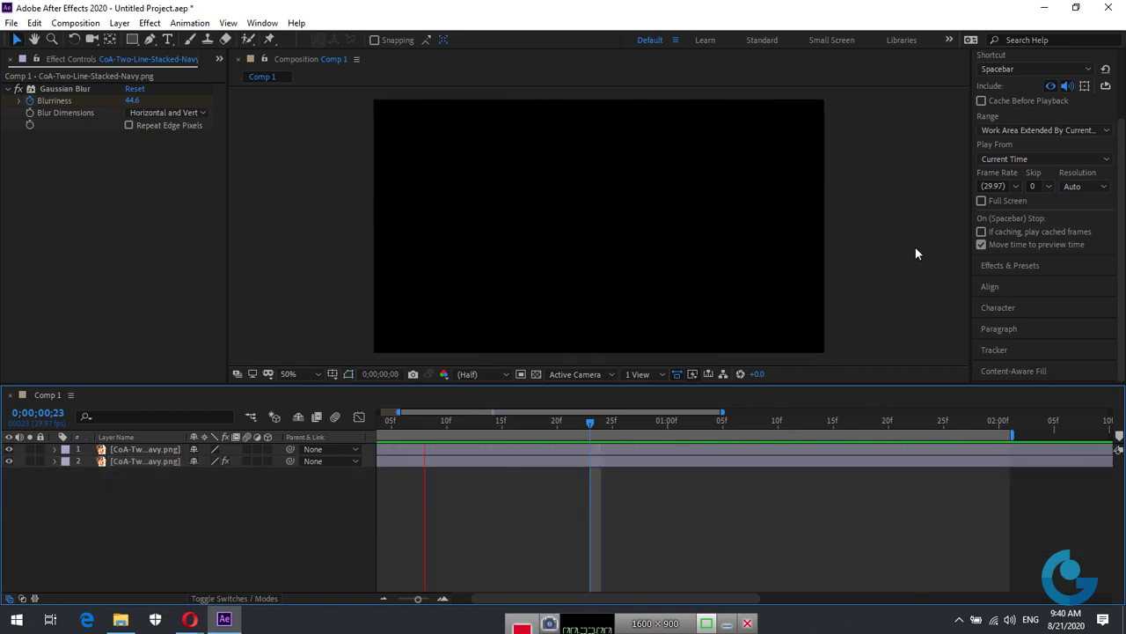
scroll(1054, 101, "up", 3)
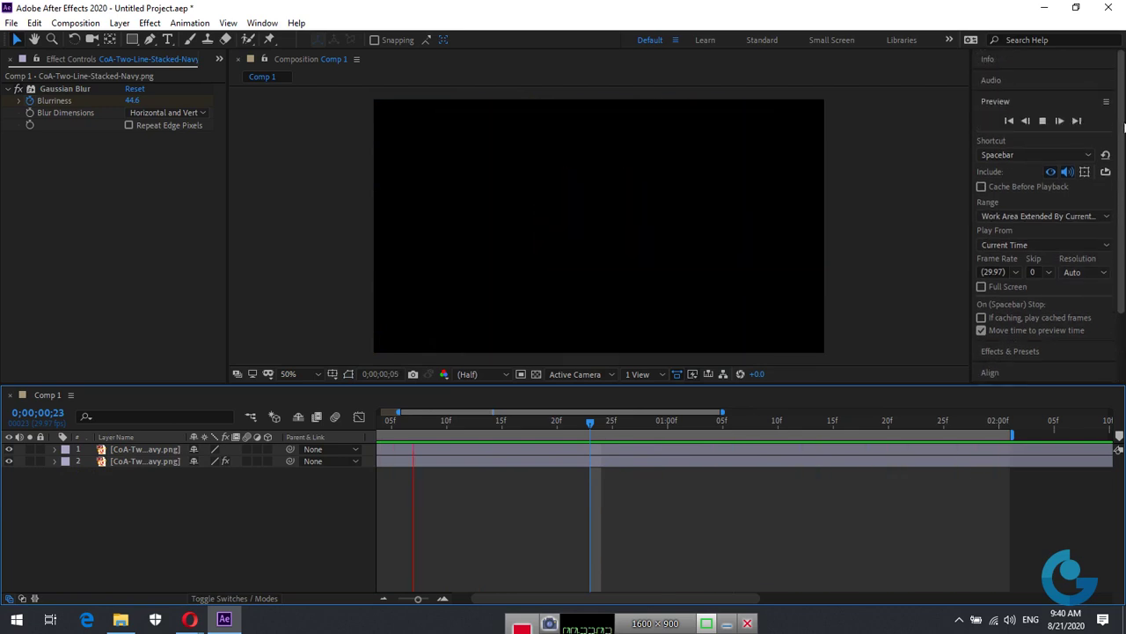
left_click(1041, 120)
key("comma")
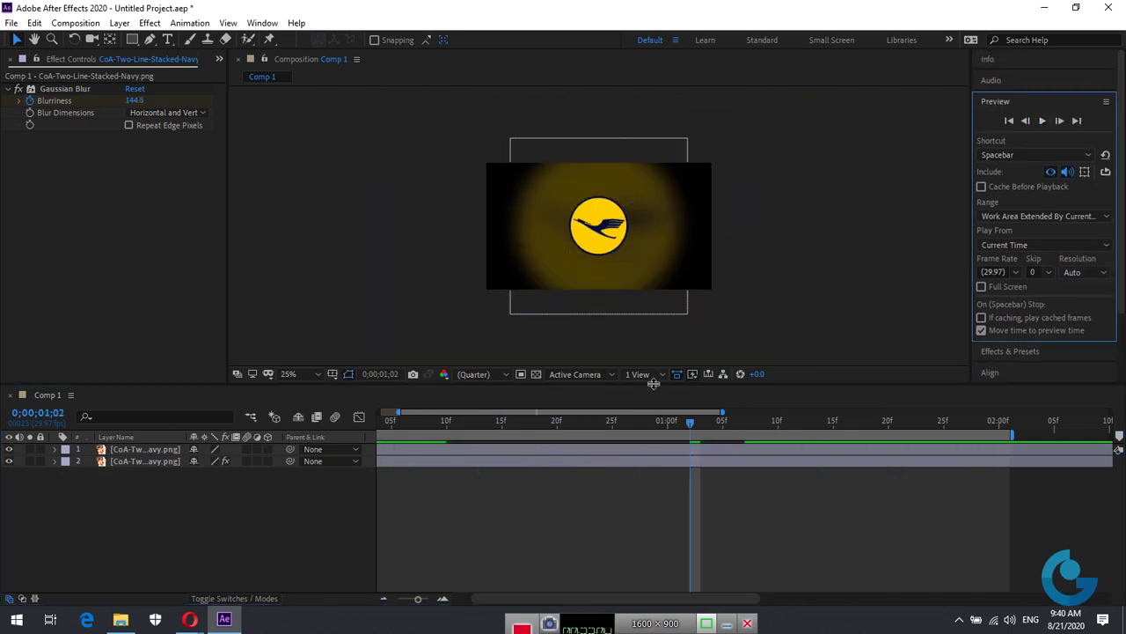
left_click_drag(690, 425, 328, 425)
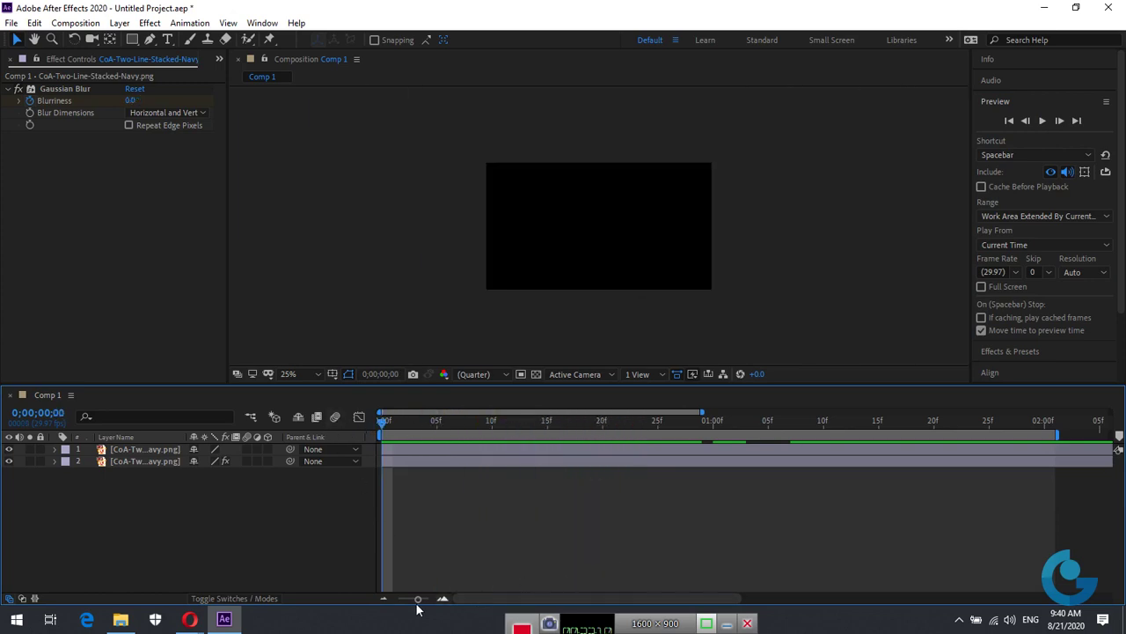